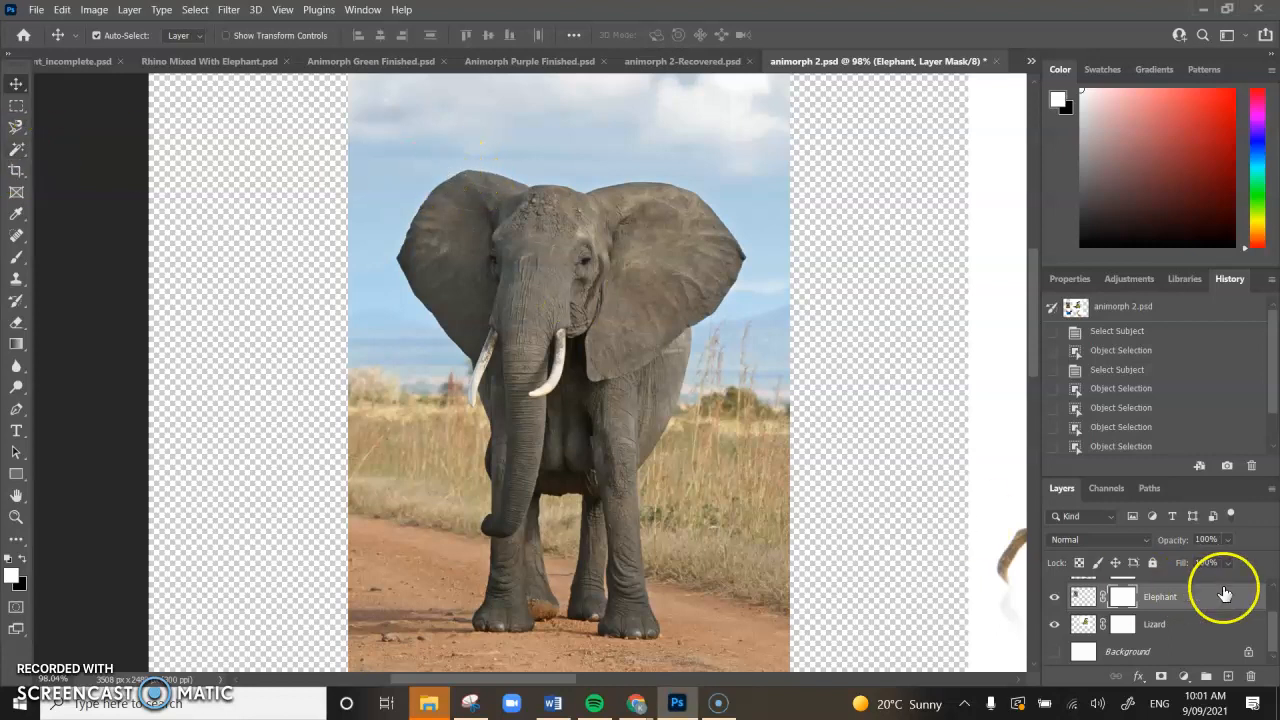
Step: Select the cloudy sky above the elephant with the Magic Wand, erase part of it on the layer mask, and deselect
click(16, 148)
click(392, 138)
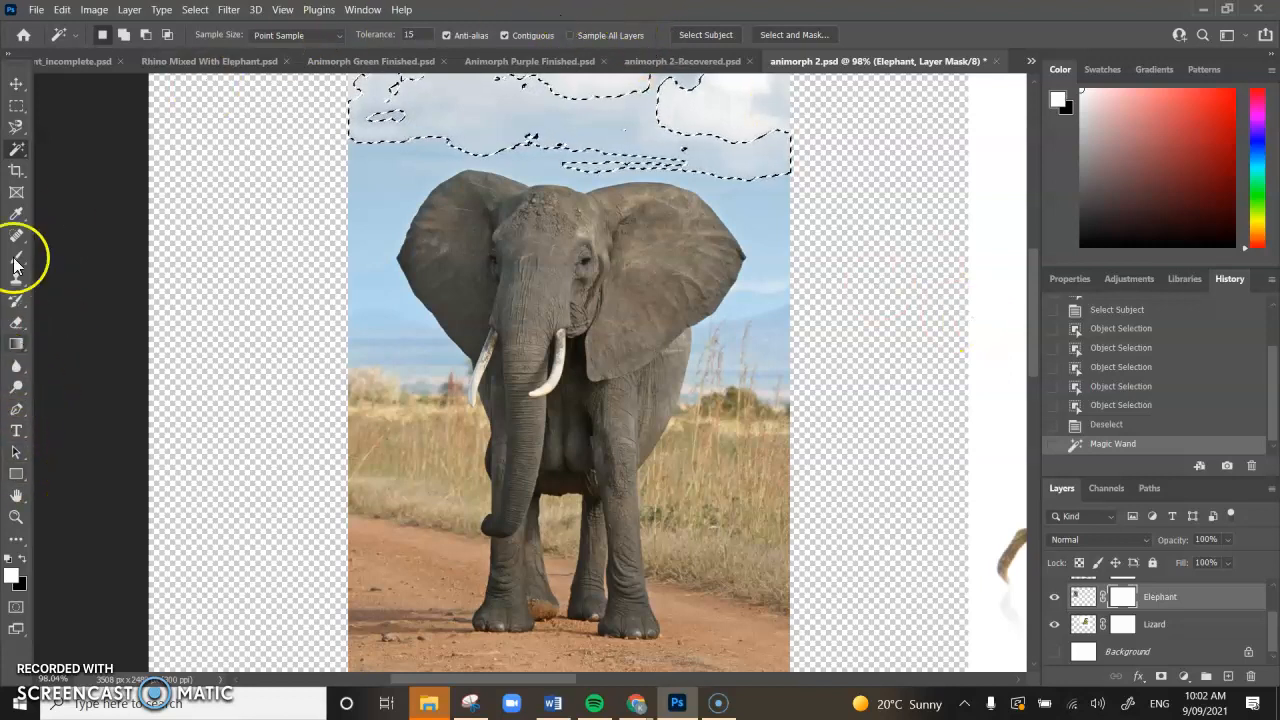
click(16, 322)
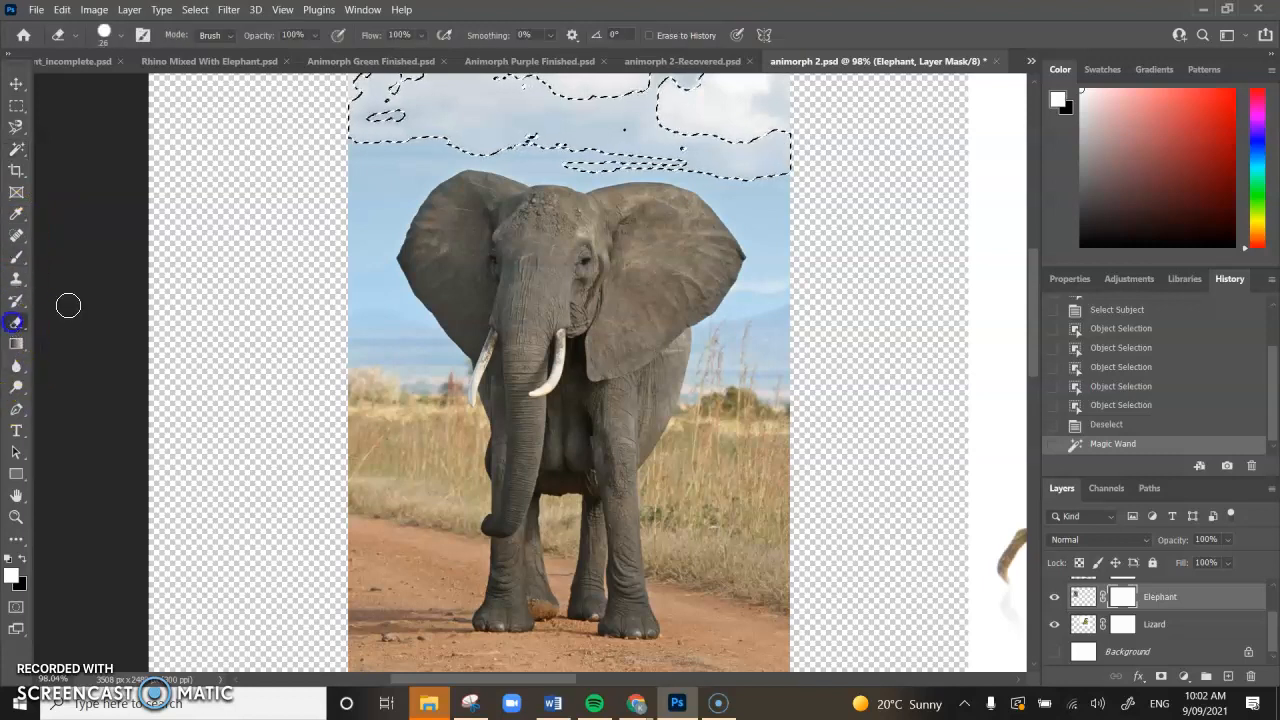
mouse_move(571, 129)
mouse_down()
mouse_move(680, 146)
mouse_move(646, 173)
mouse_move(651, 190)
mouse_move(631, 168)
mouse_move(681, 186)
mouse_move(790, 178)
mouse_up()
key(ctrl+d)
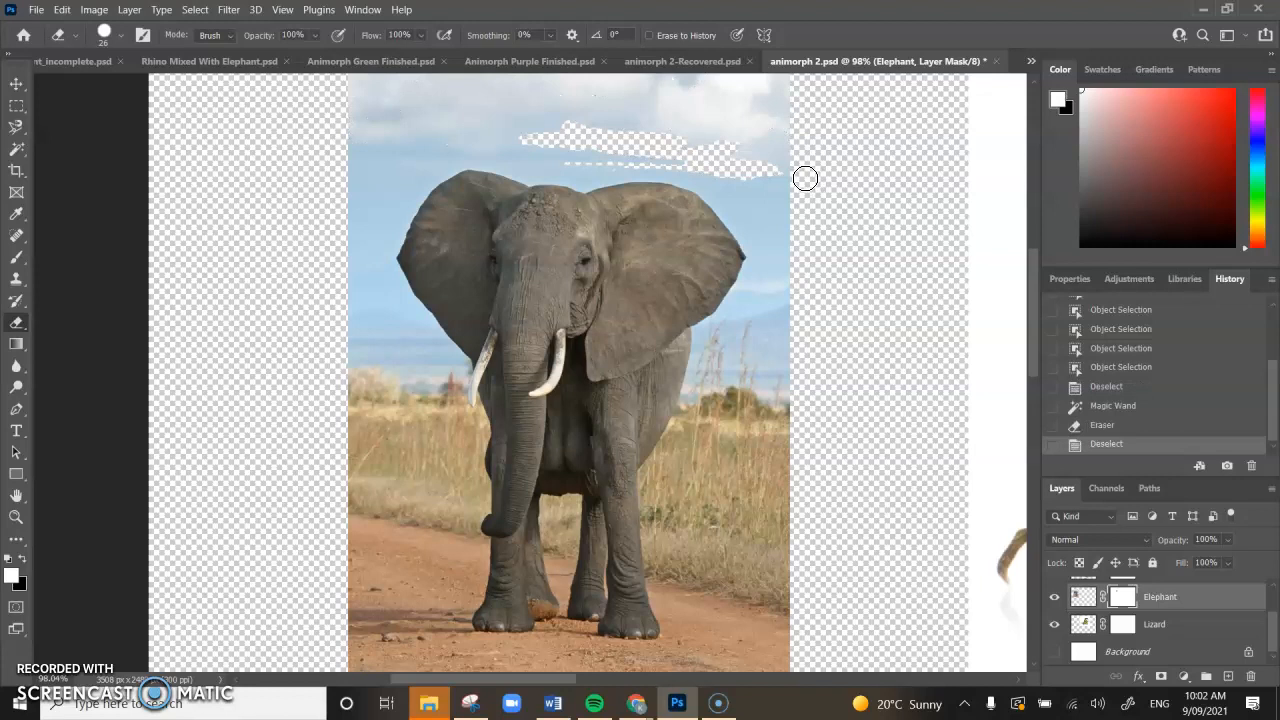
Step: Step back through the history to the state before the Magic Wand selection and erasing
click(1155, 425)
click(1152, 405)
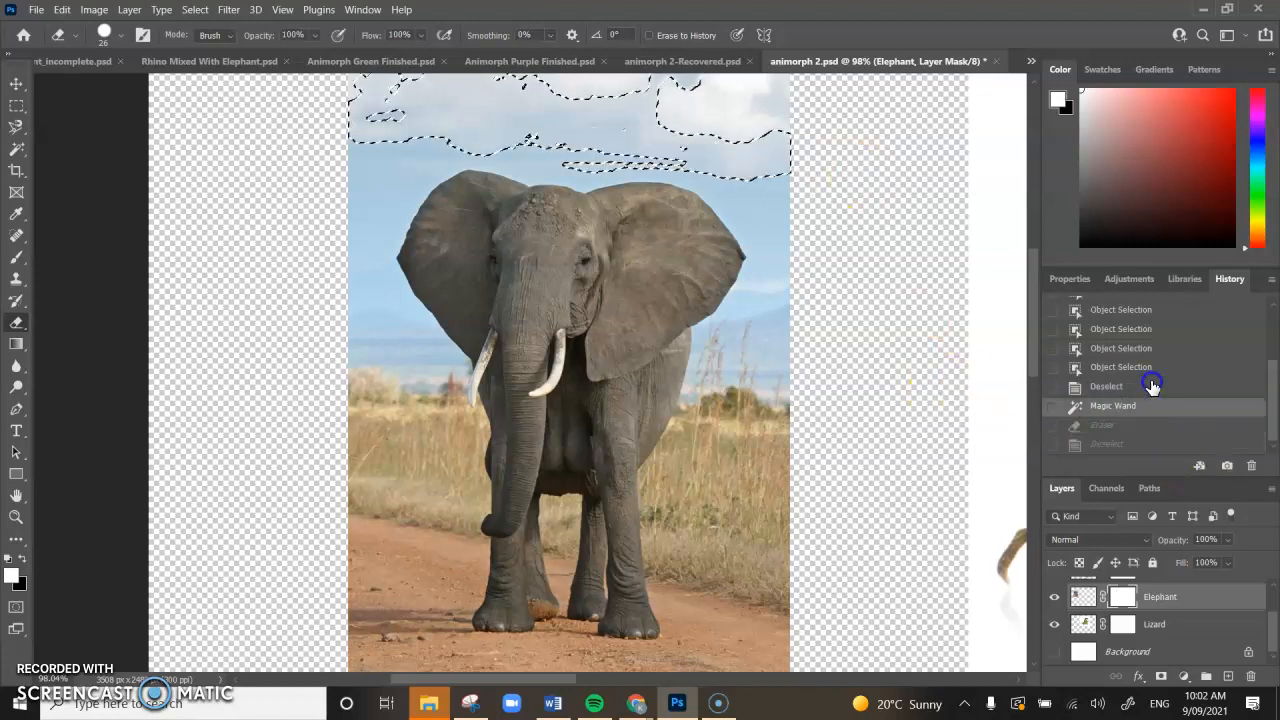
click(1152, 386)
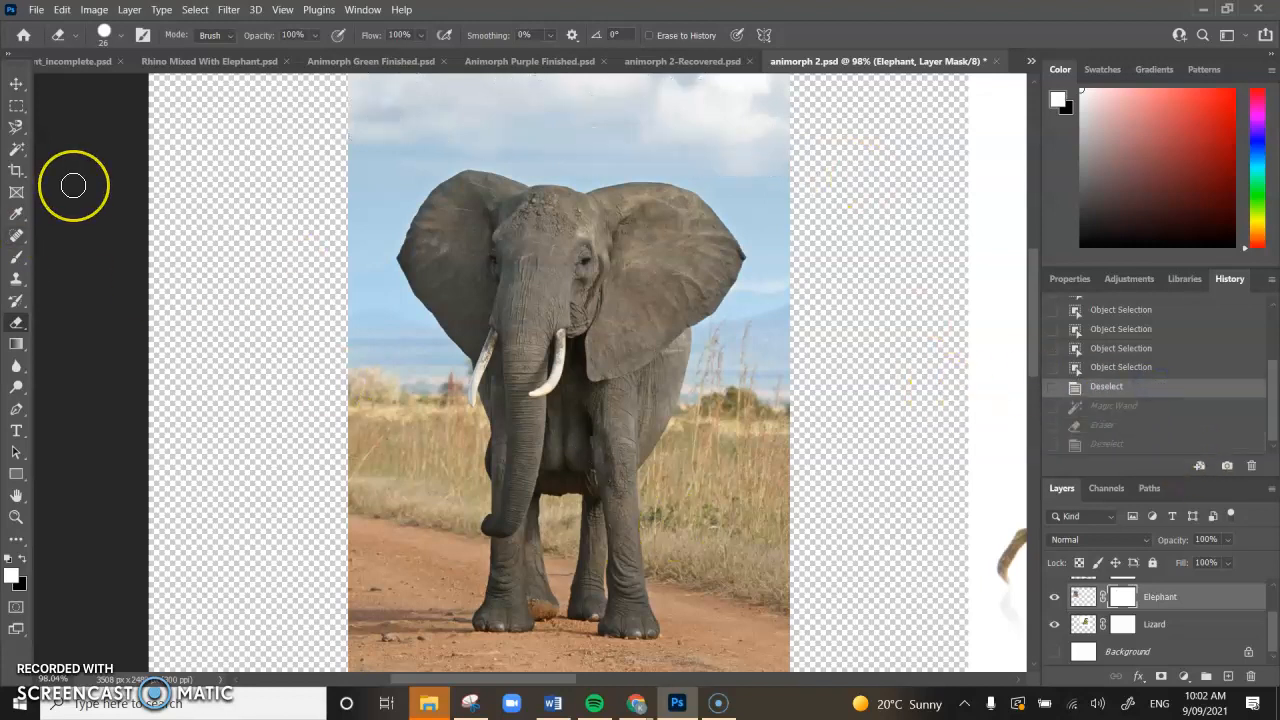
Step: Clear a rectangular marquee area over the elephant's ear beside its forehead on the Elephant layer mask, and deselect
click(16, 104)
drag(378, 161, 523, 266)
key(Delete)
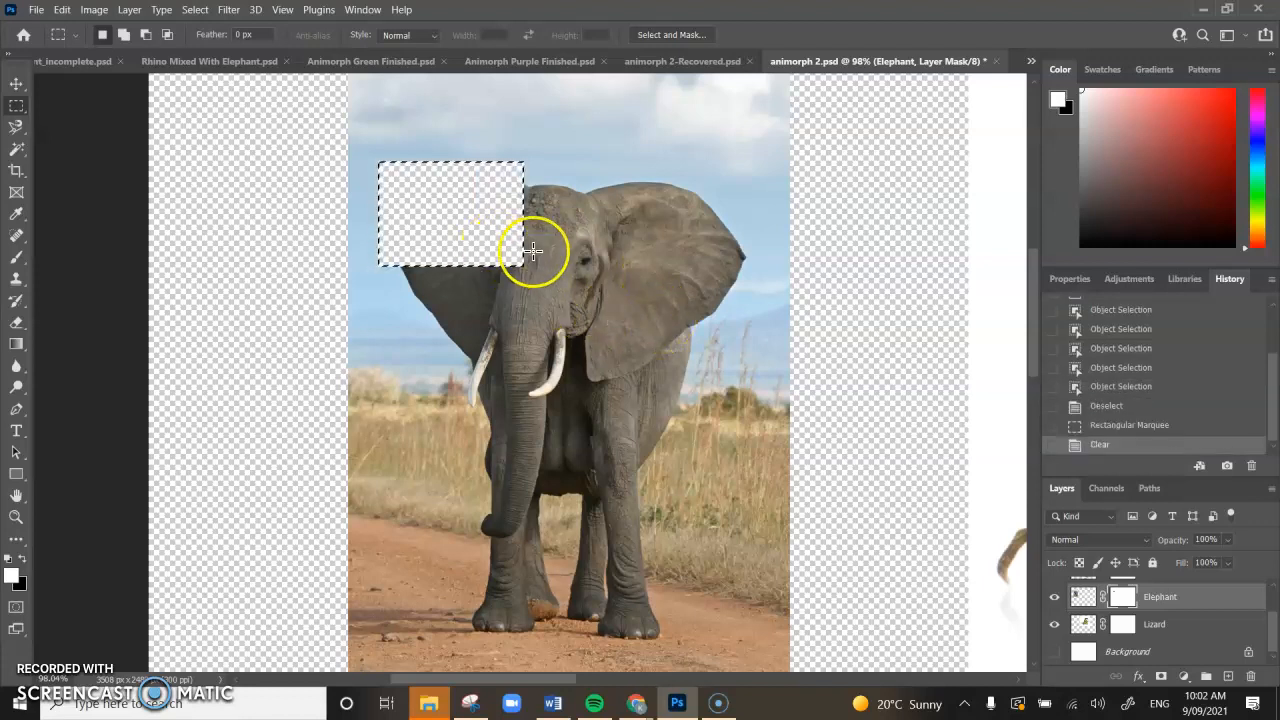
key(ctrl+d)
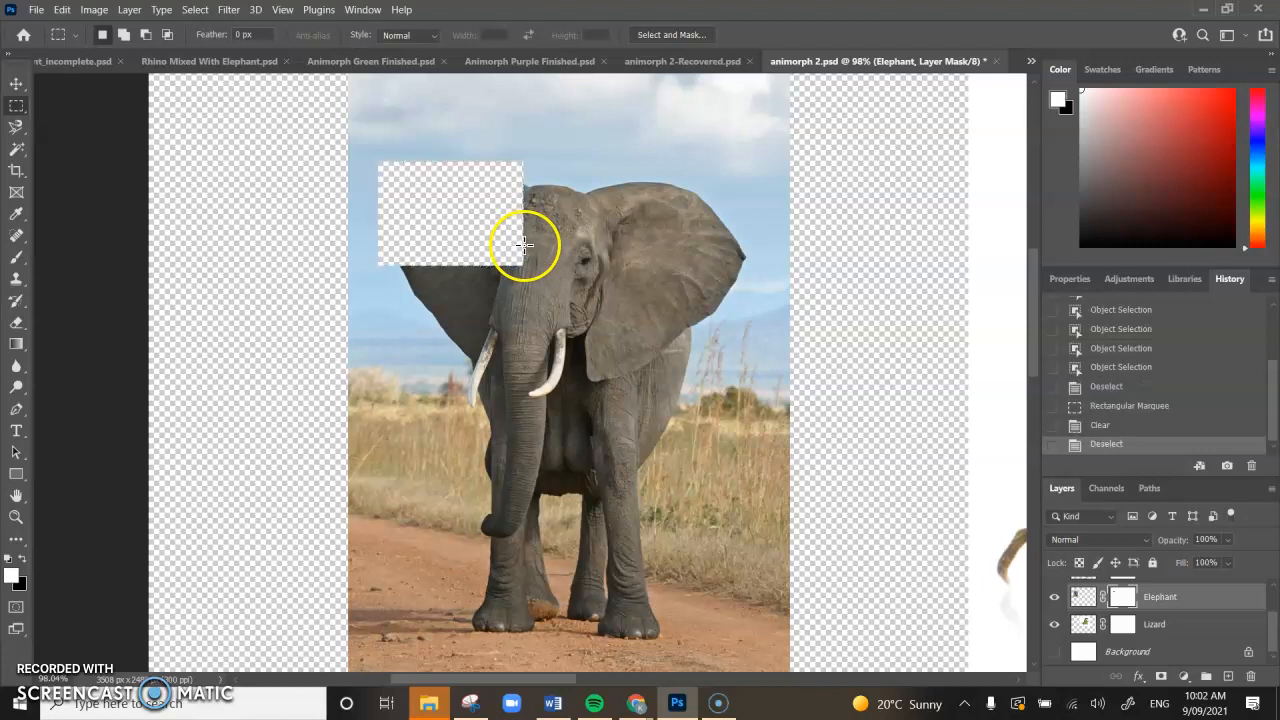
Step: Step back through the history to the state before the rectangular marquee selection
click(1126, 426)
click(1126, 406)
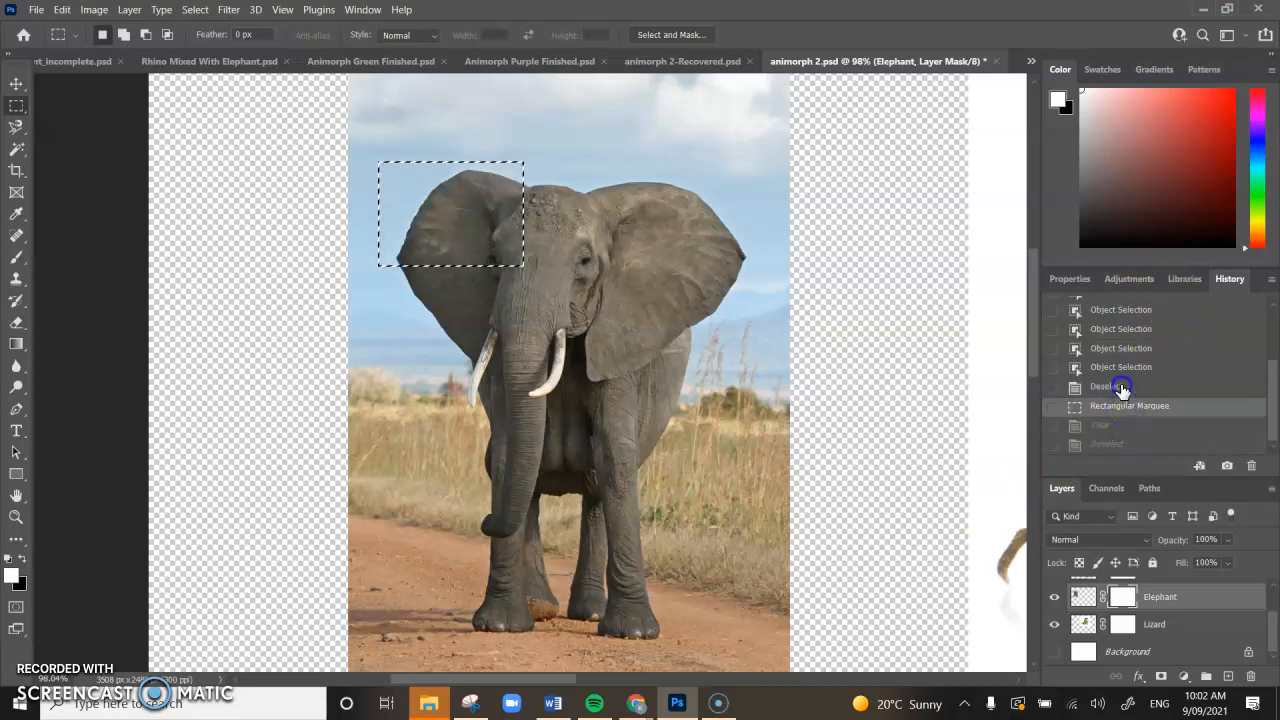
click(1112, 387)
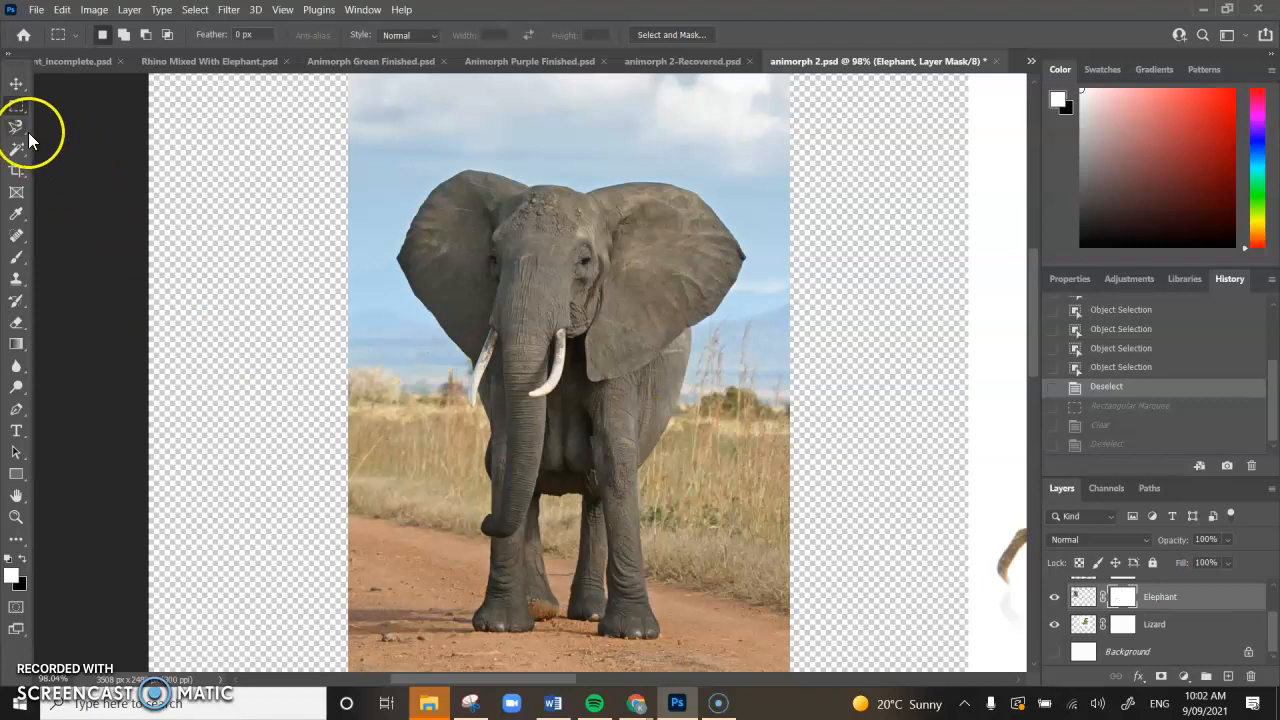
click(15, 106)
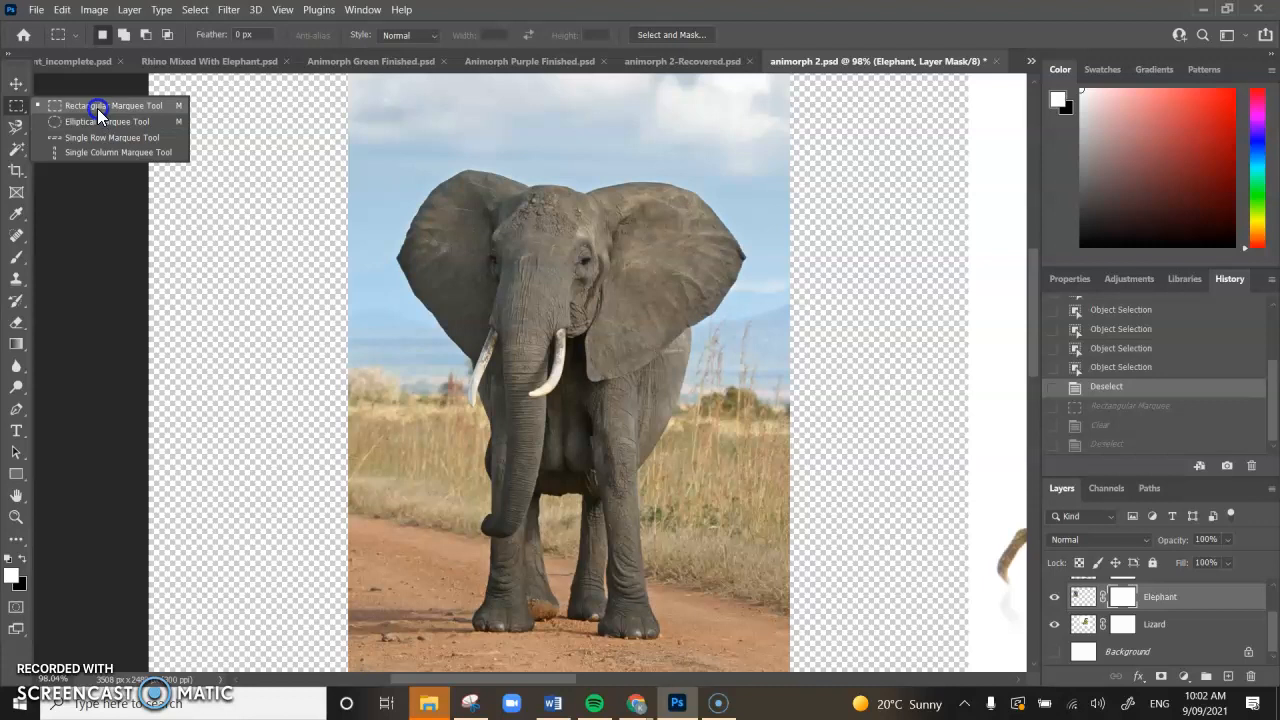
click(15, 106)
Step: Lasso freehand around the elephant's ears, head and trunk, and try clearing the selected area
click(17, 127)
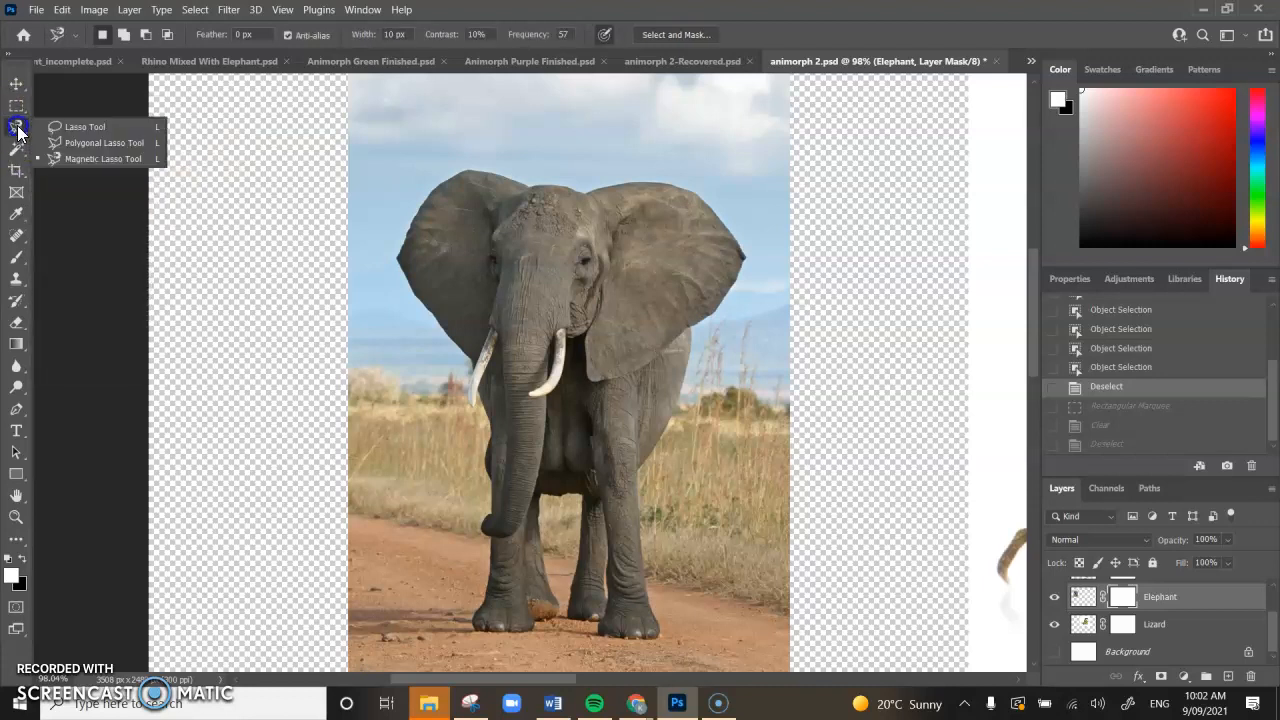
click(80, 143)
click(79, 129)
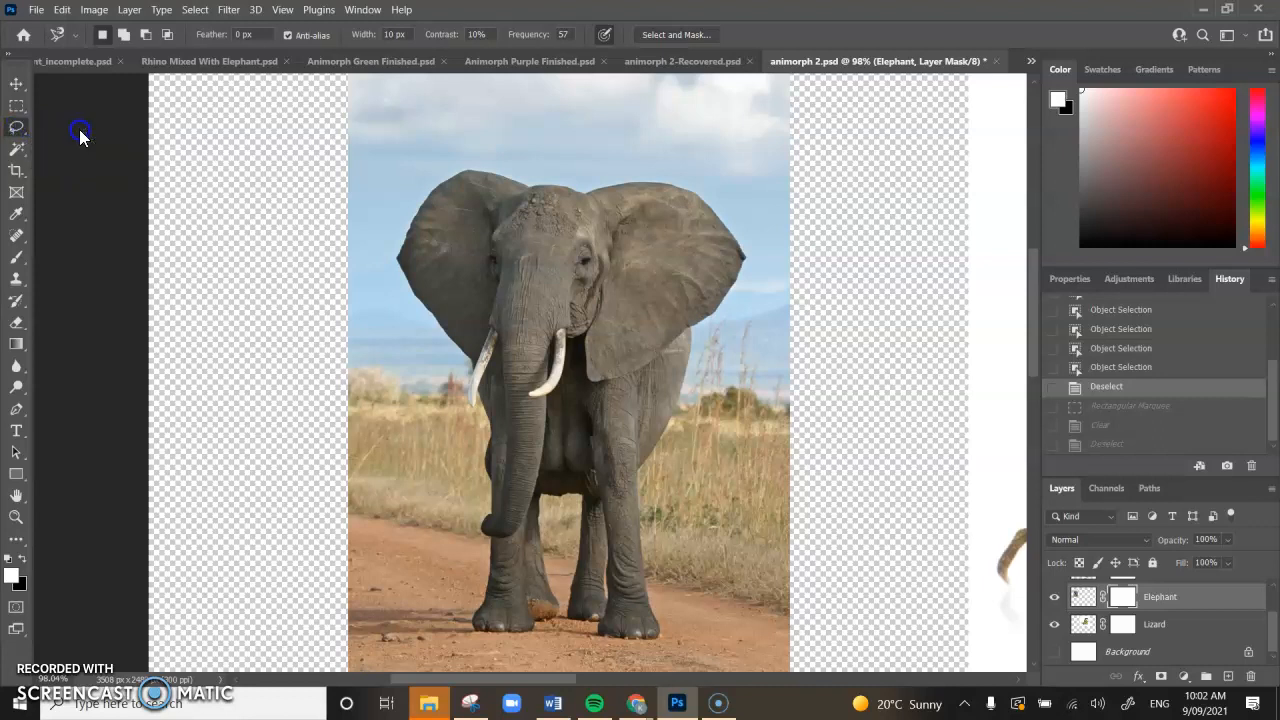
mouse_move(370, 212)
mouse_down()
mouse_move(458, 428)
mouse_move(458, 482)
mouse_up()
mouse_move(632, 441)
mouse_down()
mouse_move(739, 364)
mouse_move(770, 311)
mouse_move(776, 231)
mouse_up()
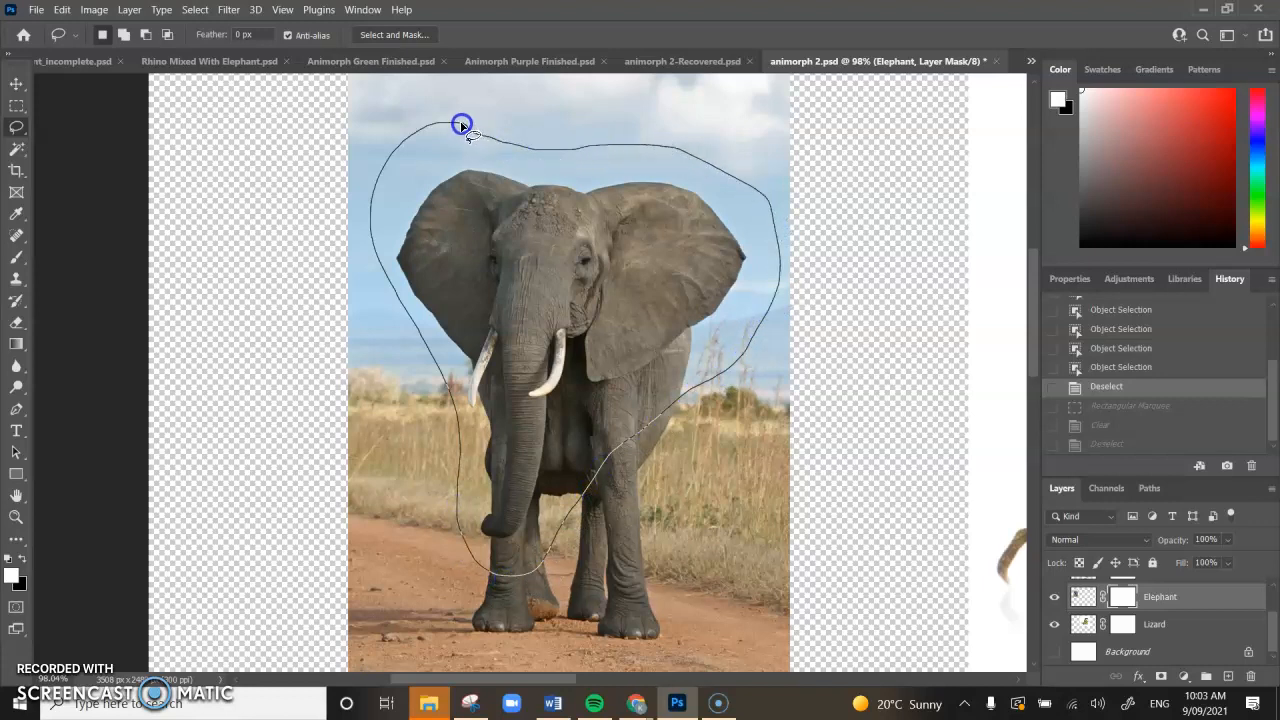
drag(462, 125, 465, 125)
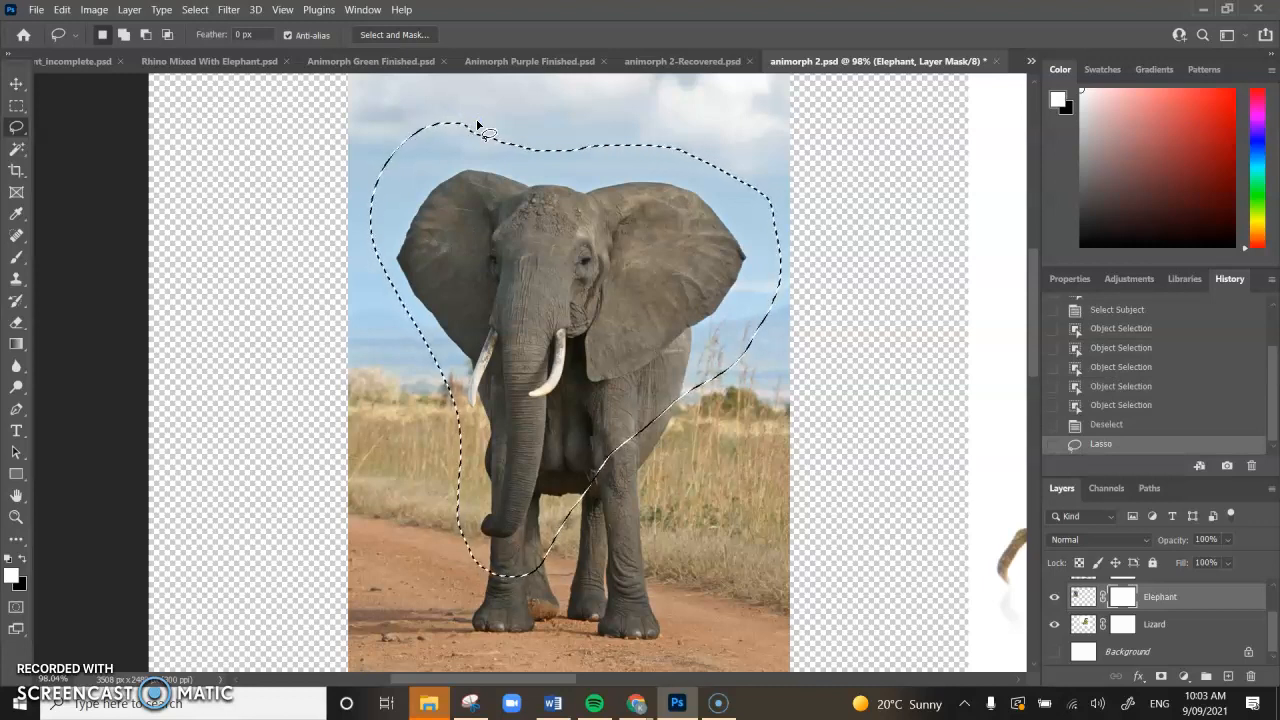
key(Delete)
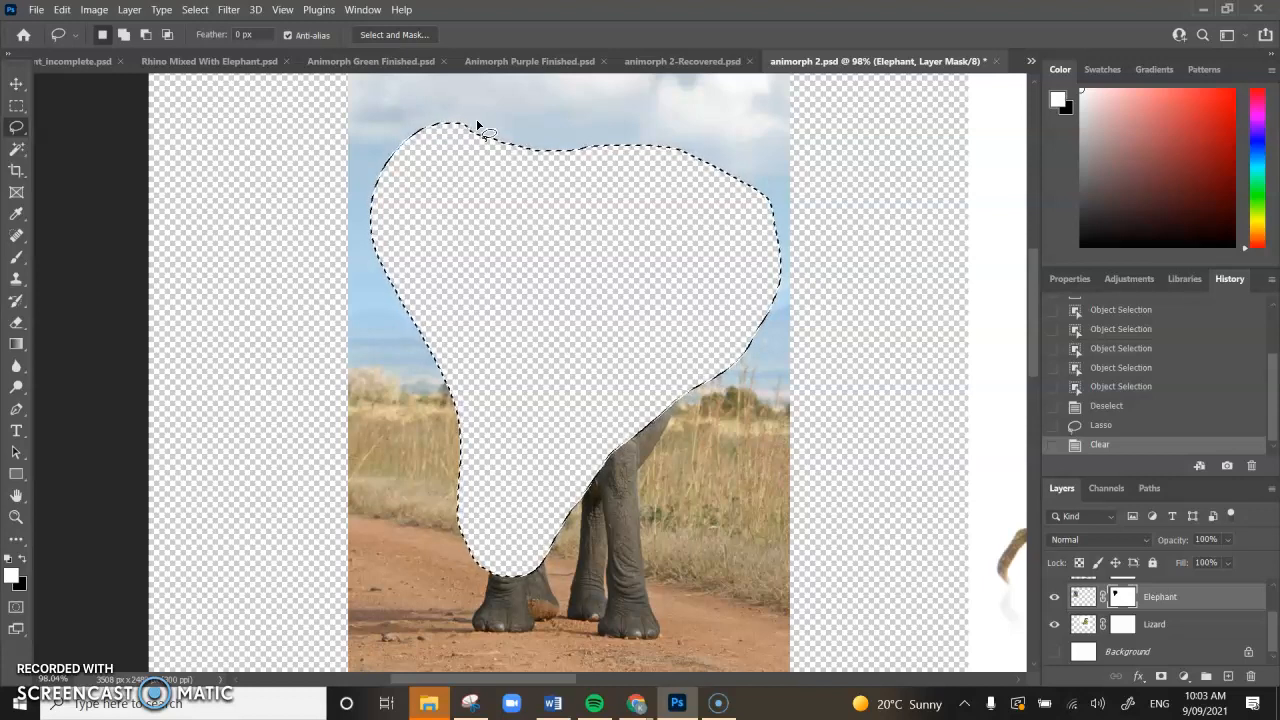
key(ctrl+z)
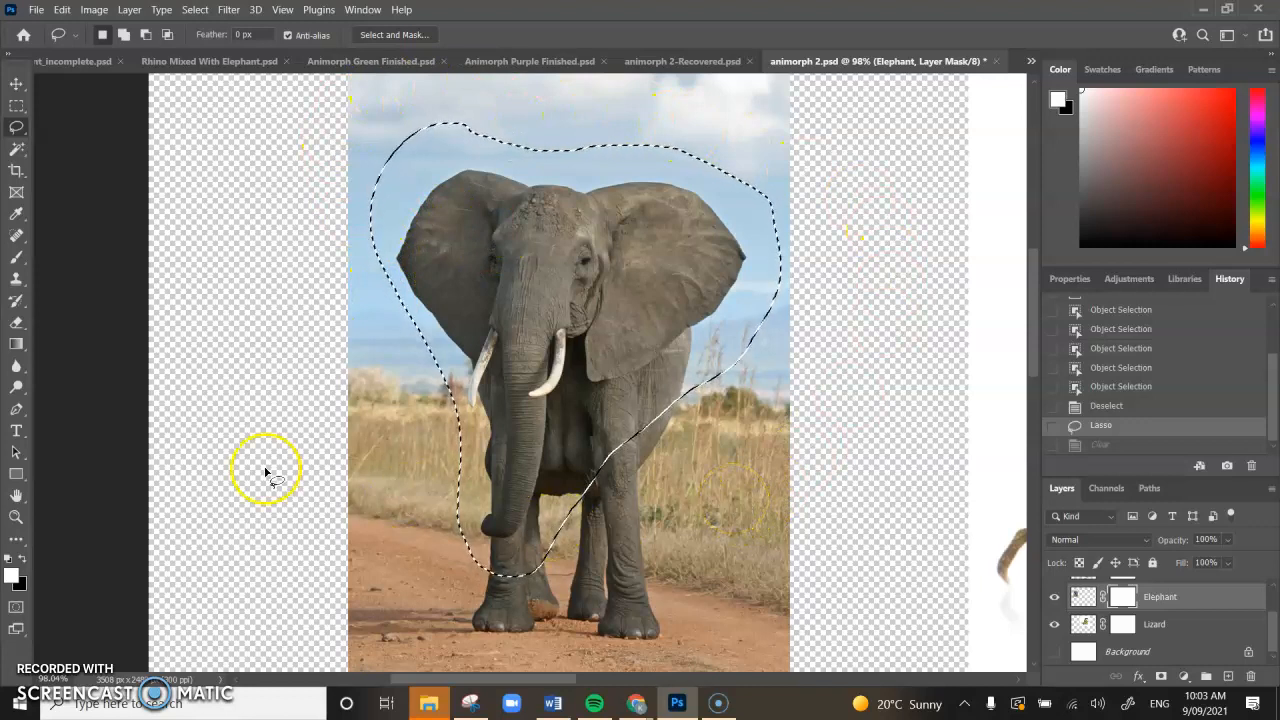
Step: Invert the lasso selection, try clearing everything outside the elephant's head, and deselect
click(198, 12)
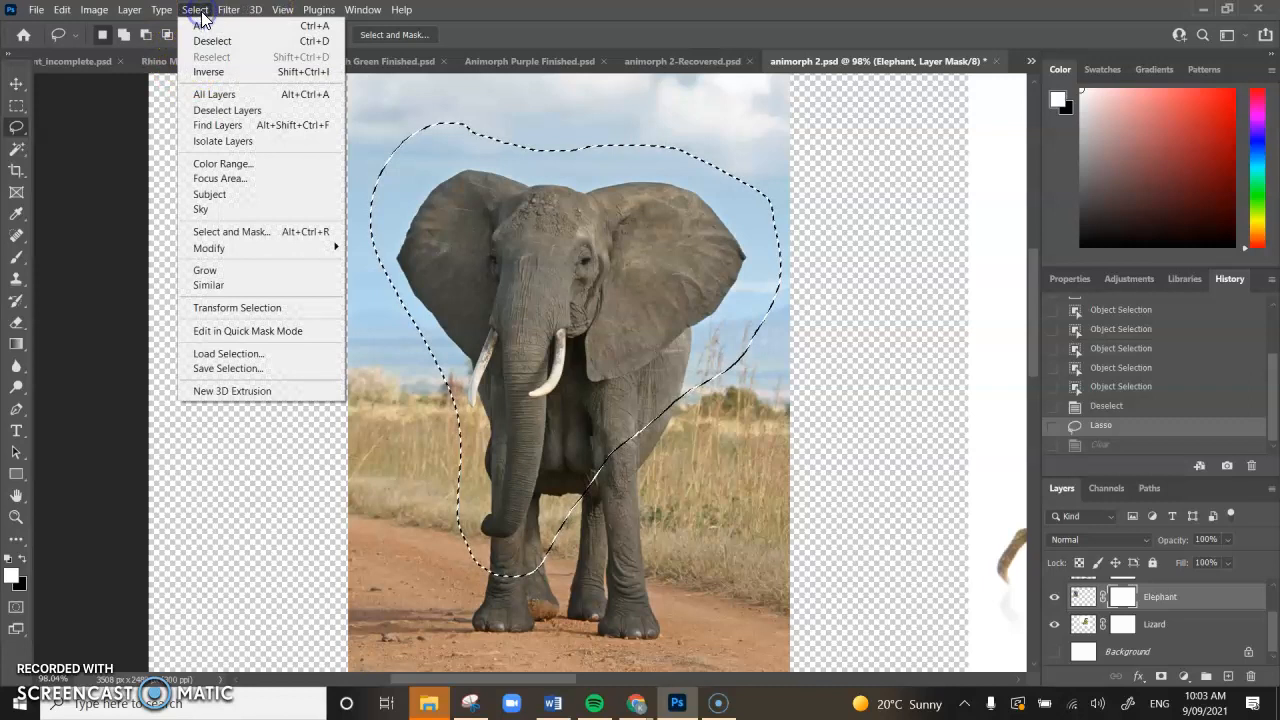
click(212, 72)
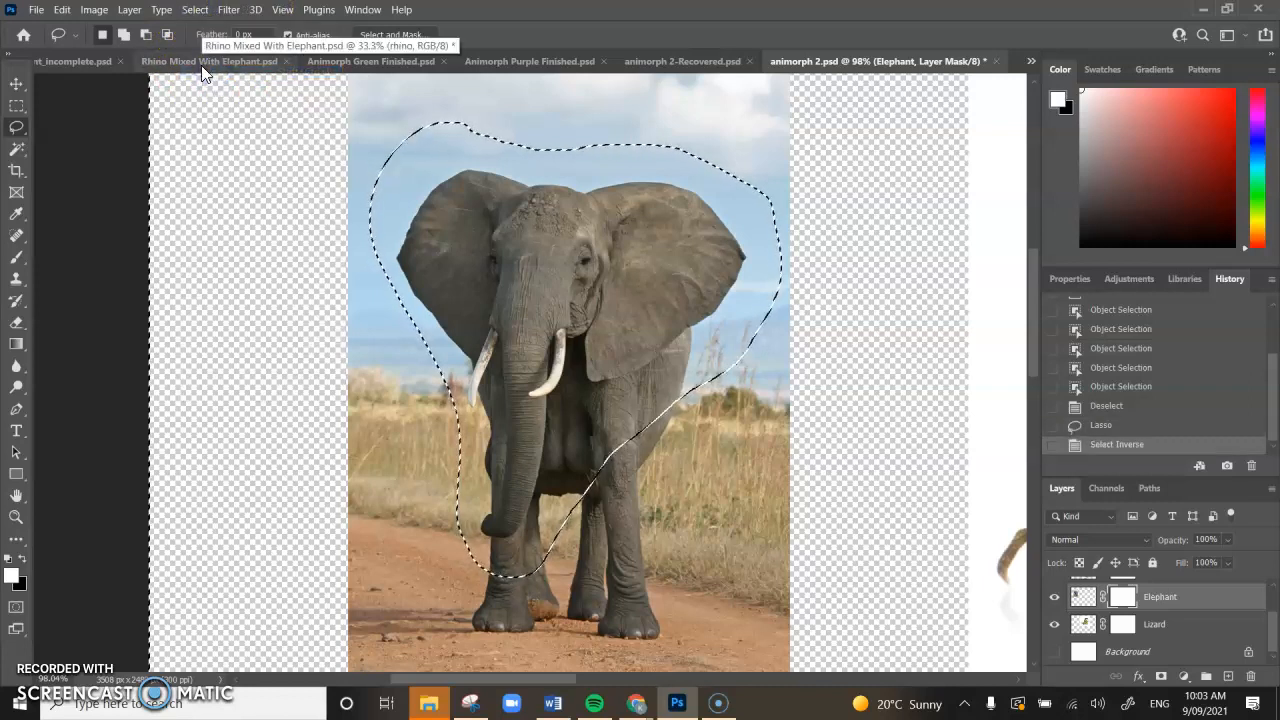
key(Delete)
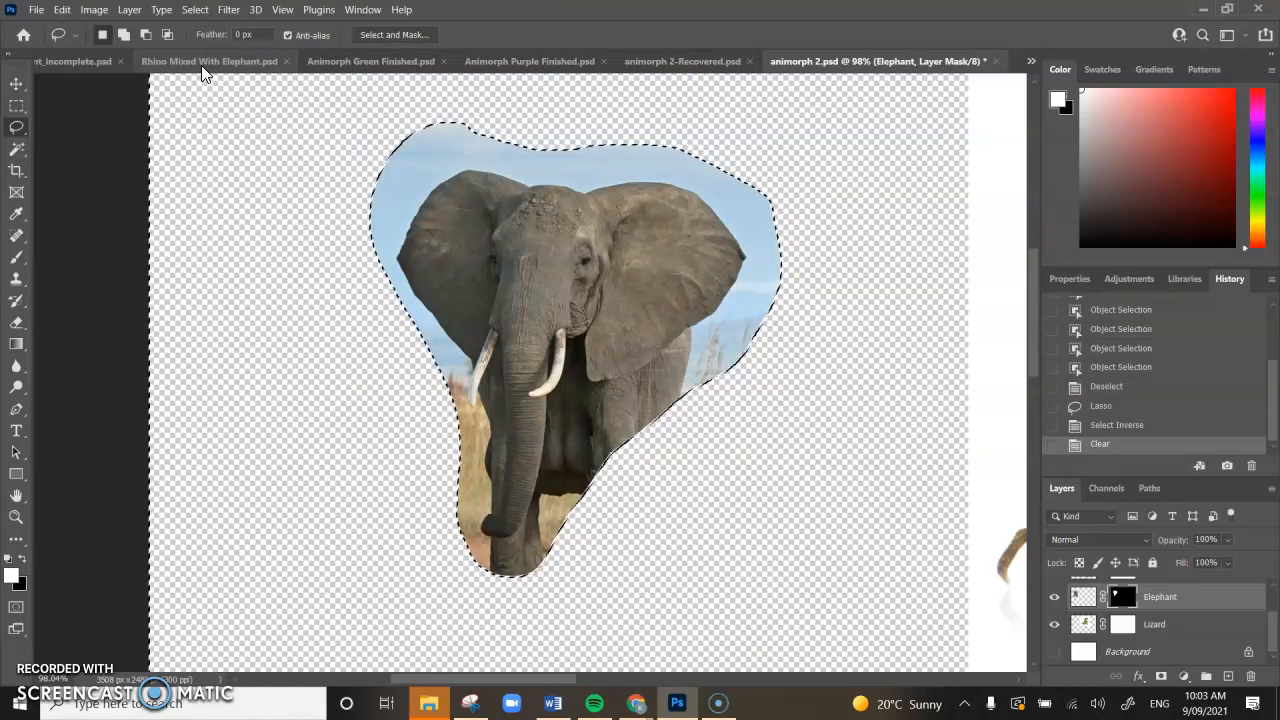
key(ctrl+z)
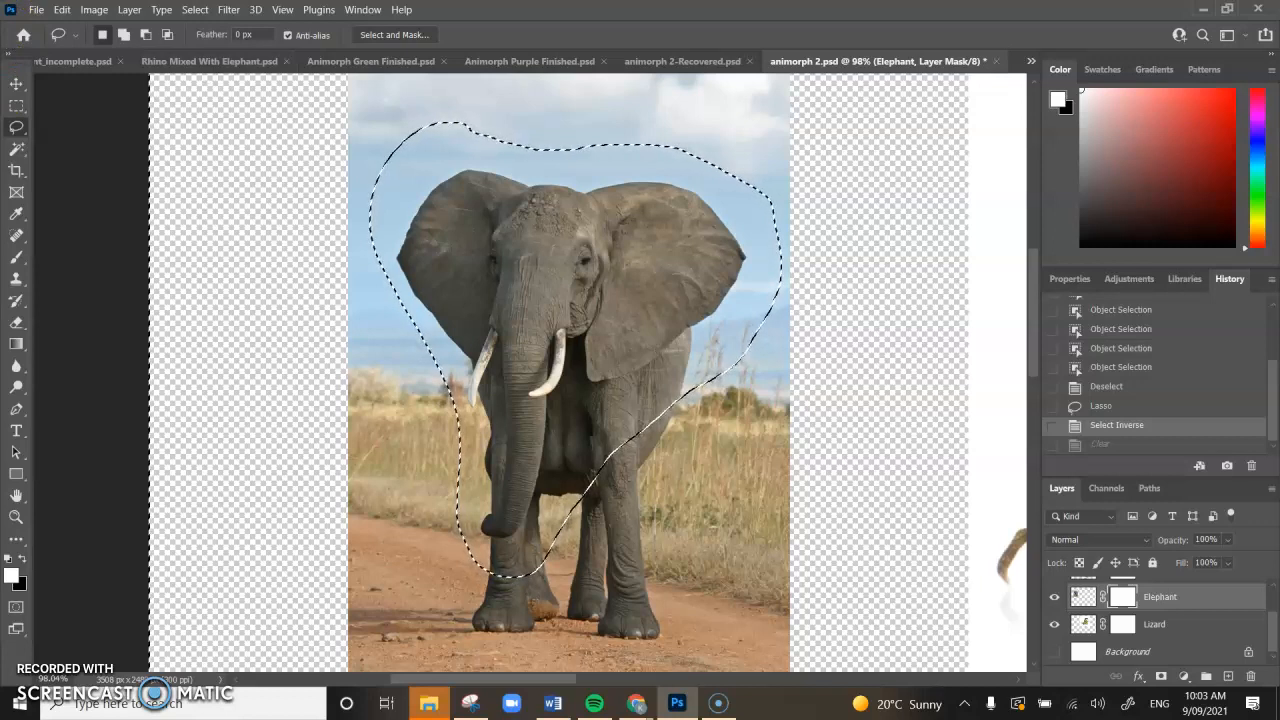
key(ctrl+d)
Step: Outline the elephant's ears and upper head with a straight-edged Polygonal Lasso selection, and deselect it
click(16, 126)
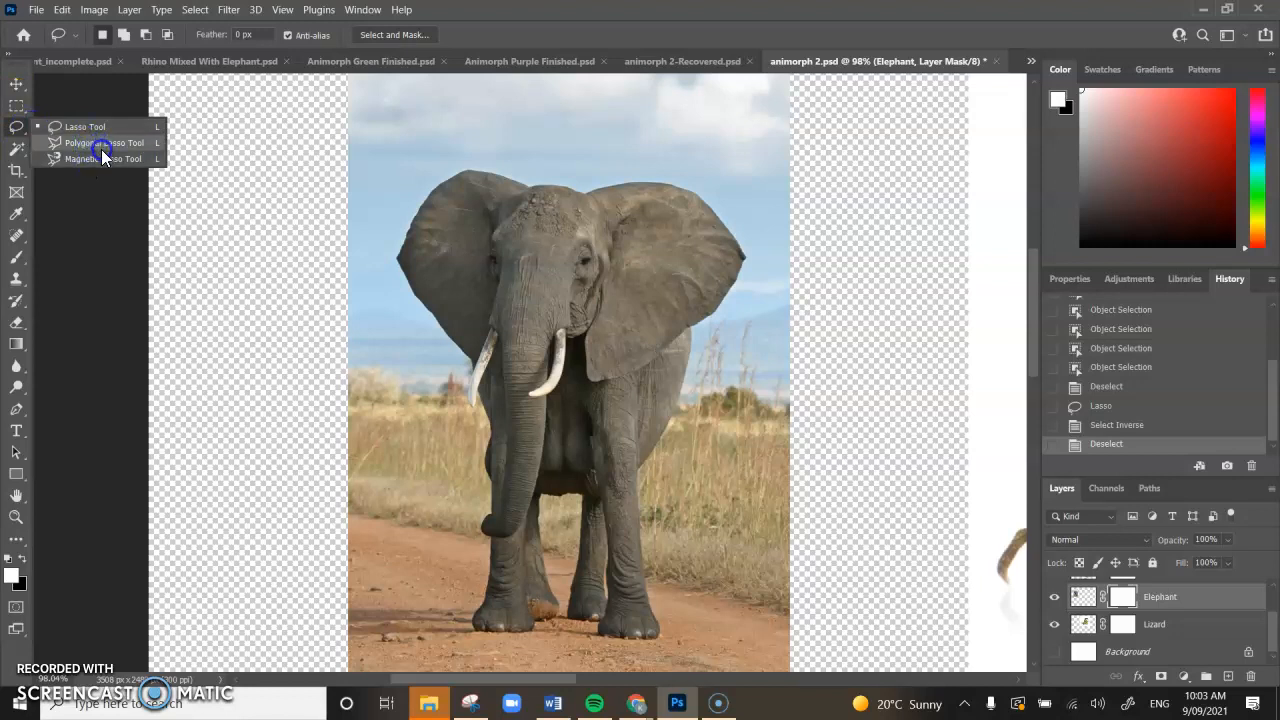
click(101, 143)
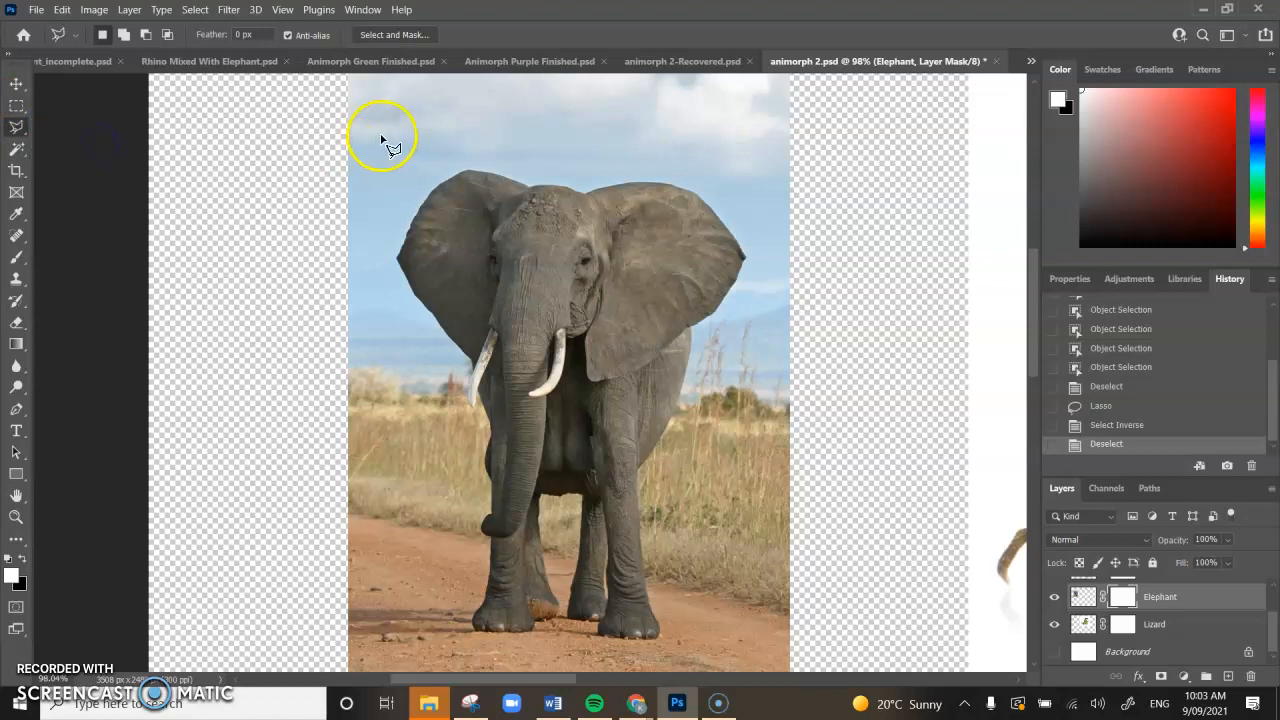
click(544, 269)
click(709, 367)
click(709, 482)
click(771, 244)
click(675, 122)
click(587, 178)
click(496, 113)
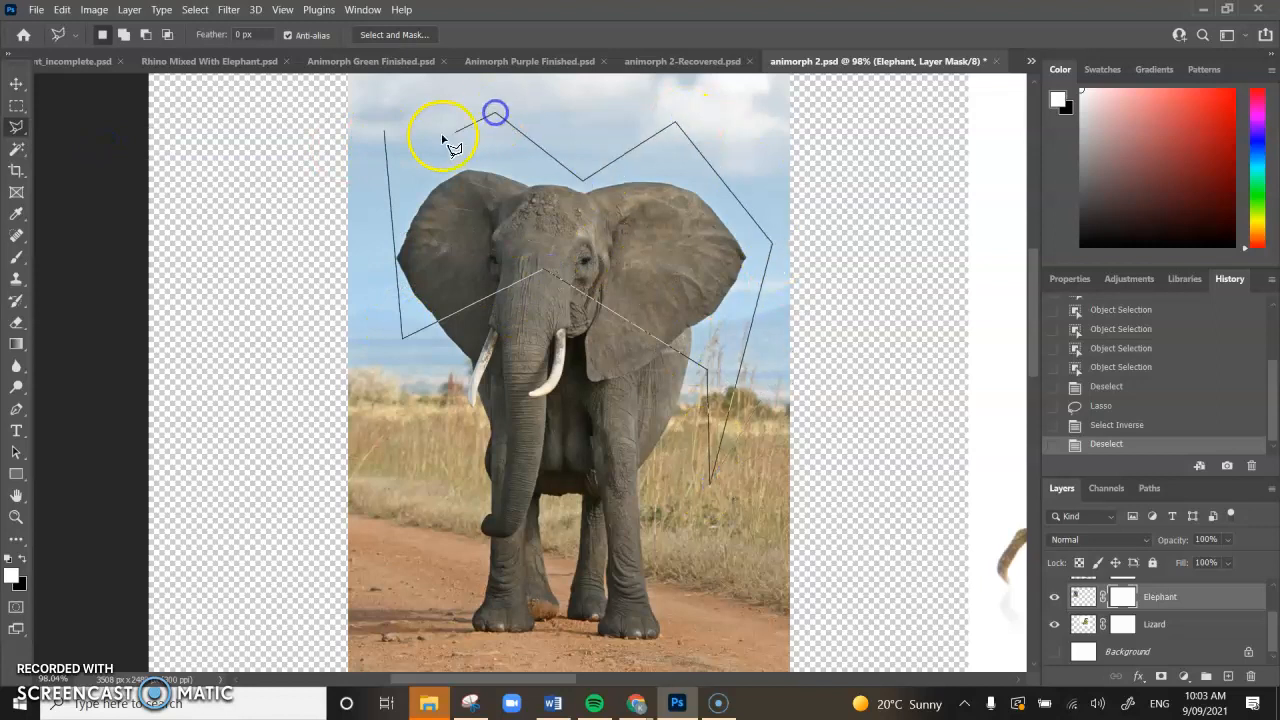
click(388, 133)
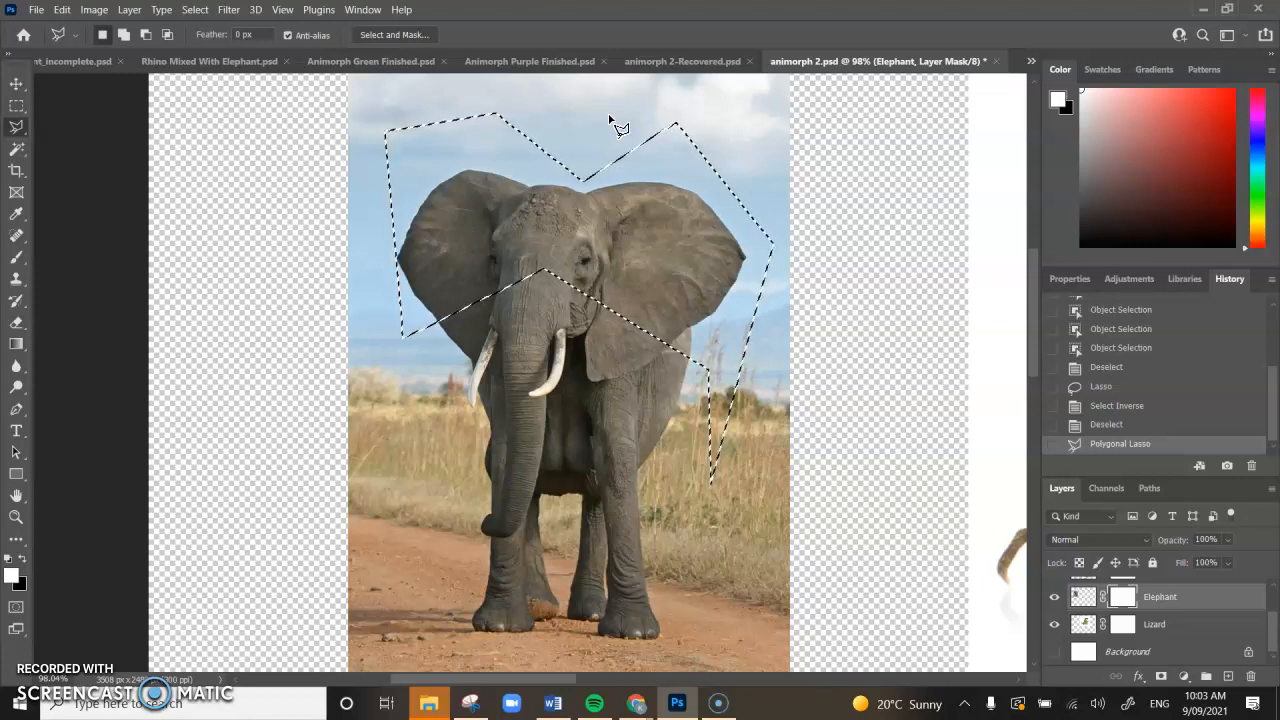
key(ctrl+d)
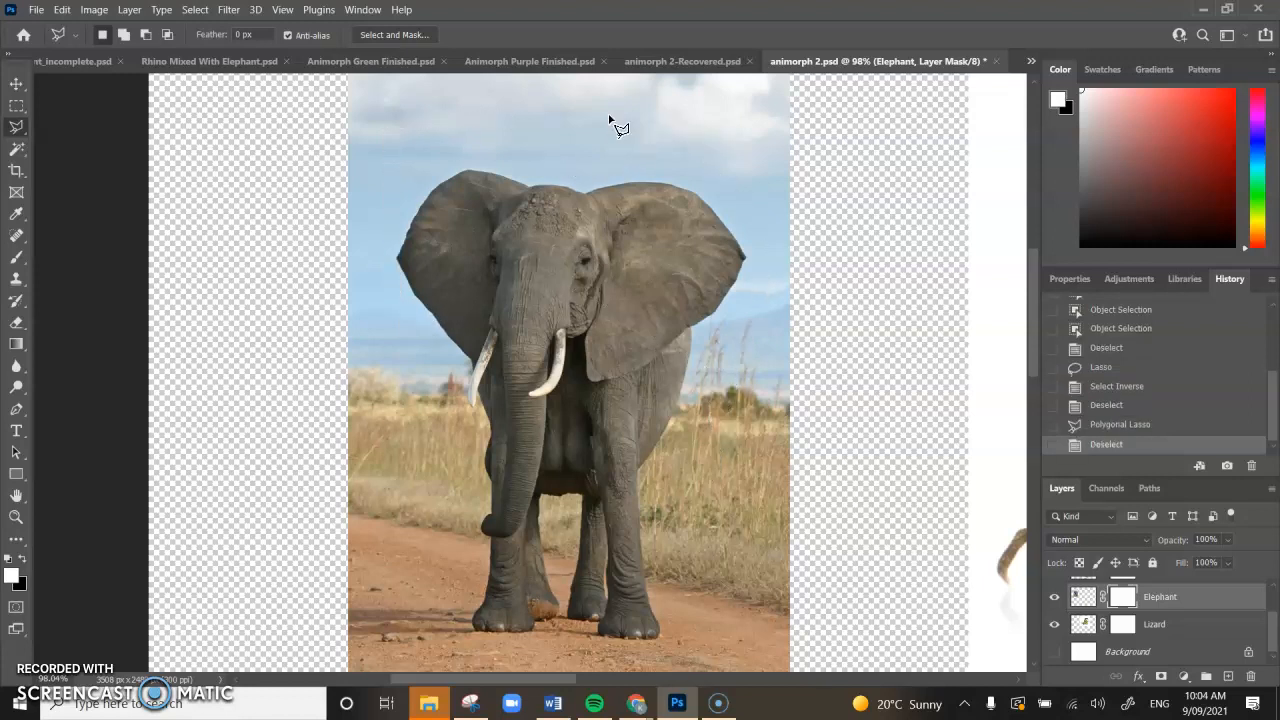
Step: Trace the top edge of the elephant's ear and head with the Magnetic Lasso and close the selection through the sky above
drag(16, 126, 68, 160)
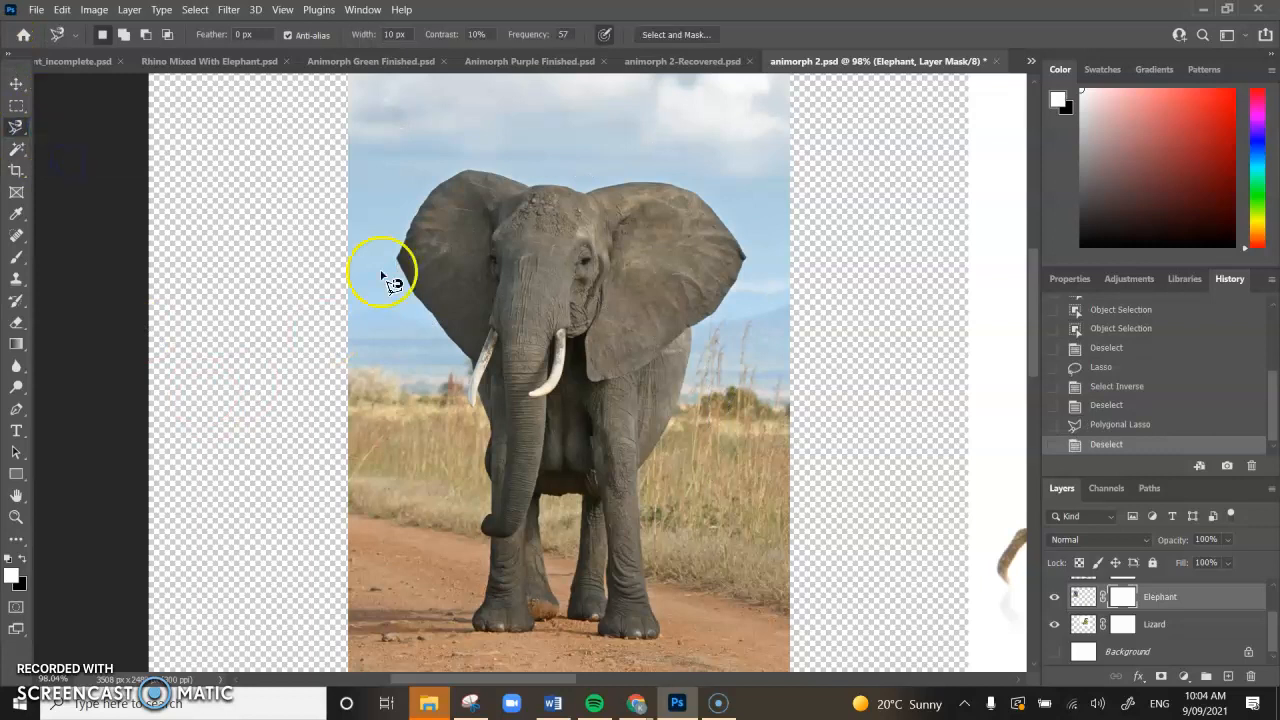
scroll(436, 340, up, 2)
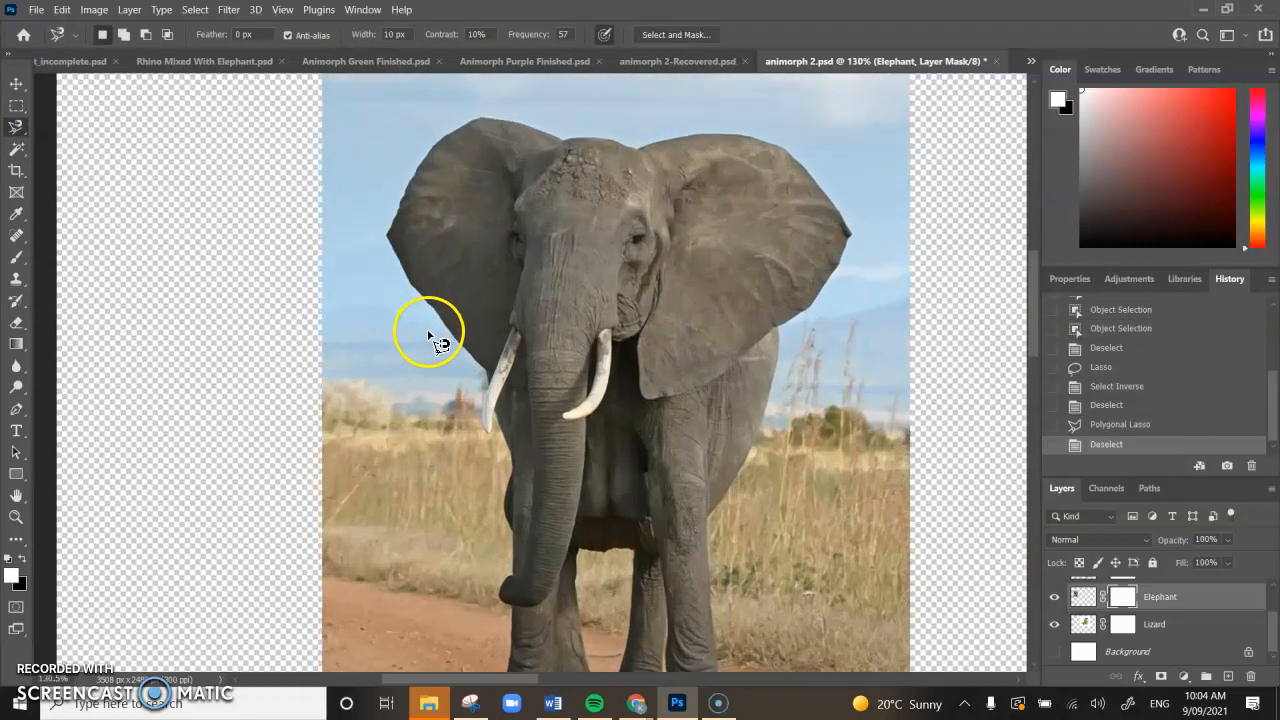
scroll(436, 340, up, 2)
drag(608, 257, 555, 402)
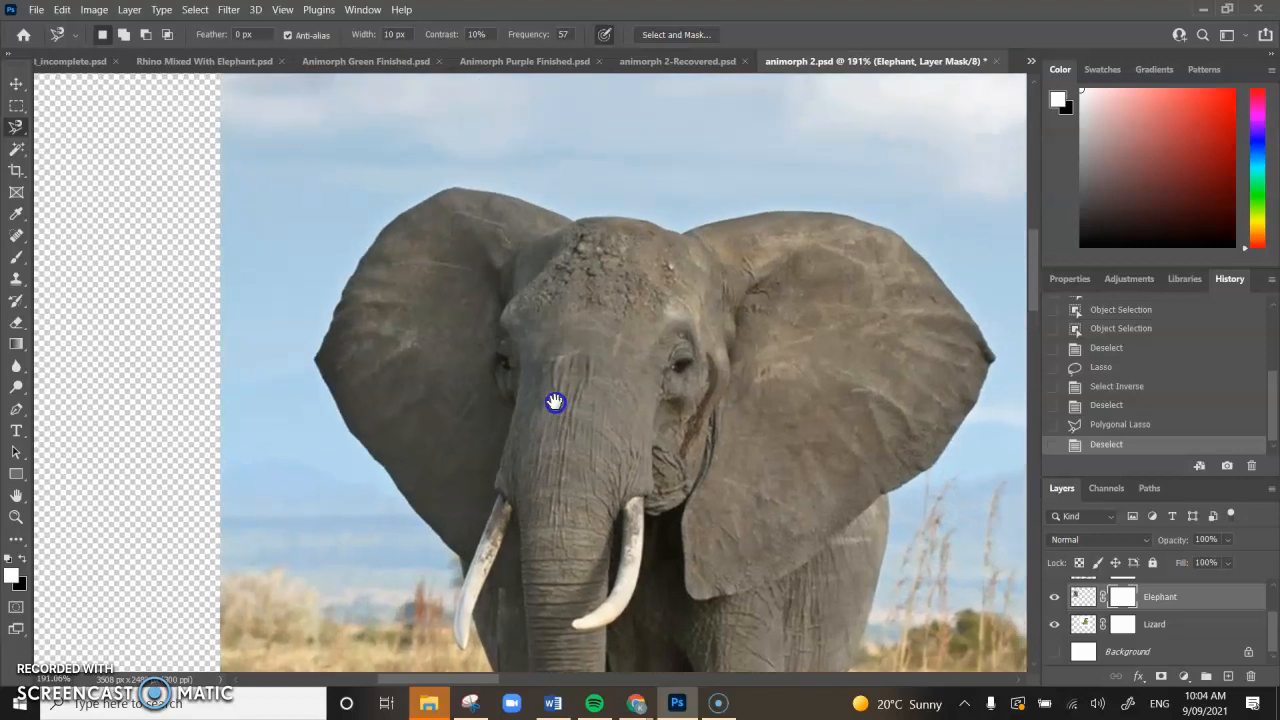
click(315, 360)
click(496, 194)
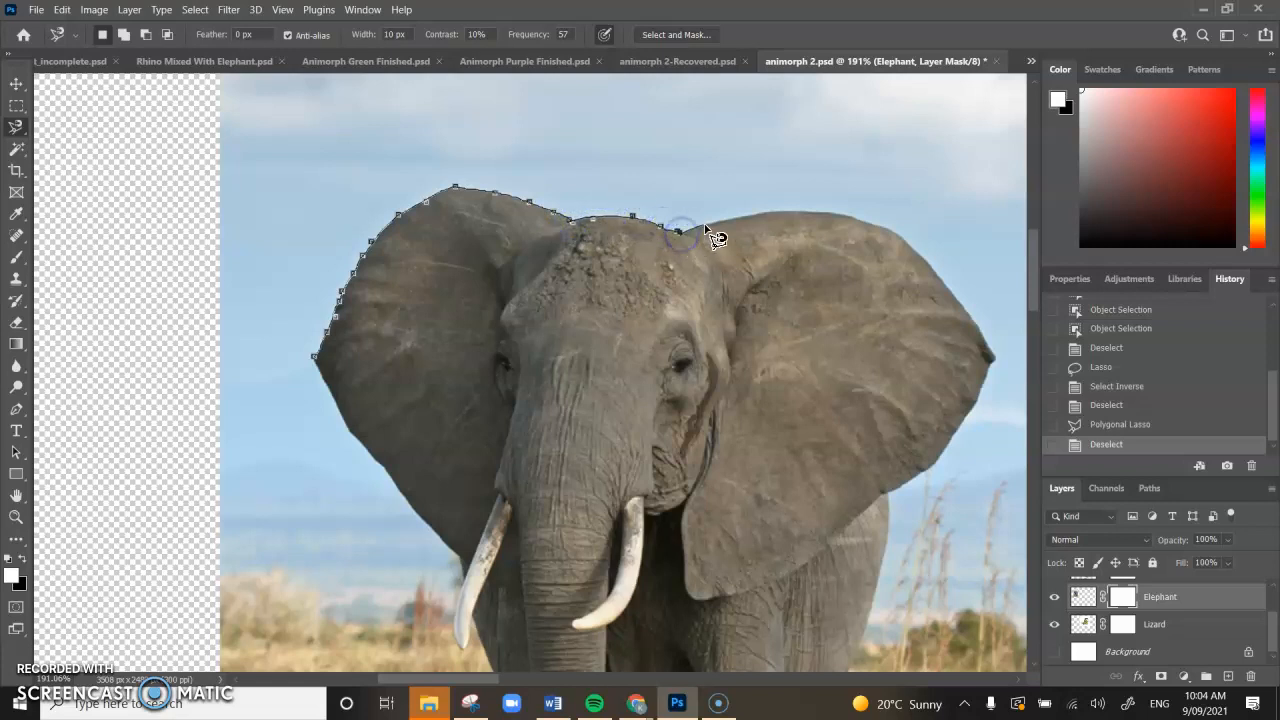
click(777, 210)
click(629, 145)
click(290, 176)
click(297, 299)
click(302, 325)
click(314, 358)
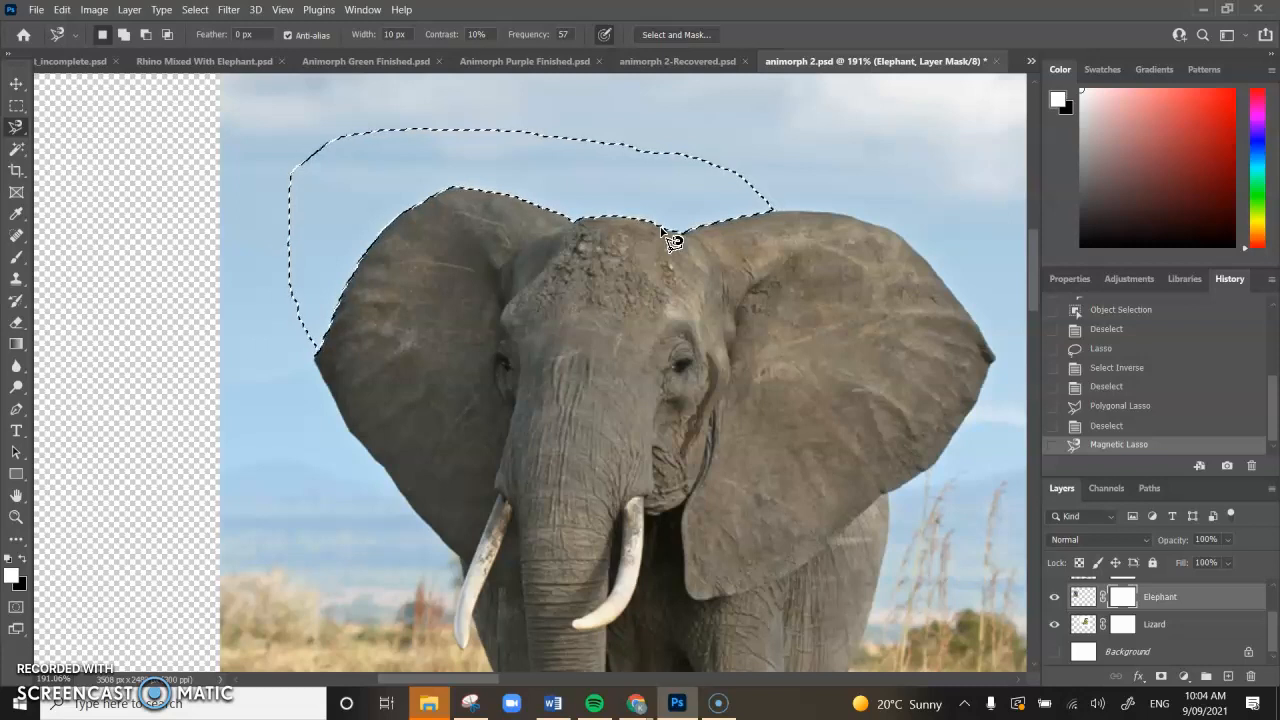
Step: Try clearing the magnetically lassoed sky from the Elephant layer mask, and deselect
key(Delete)
key(ctrl+z)
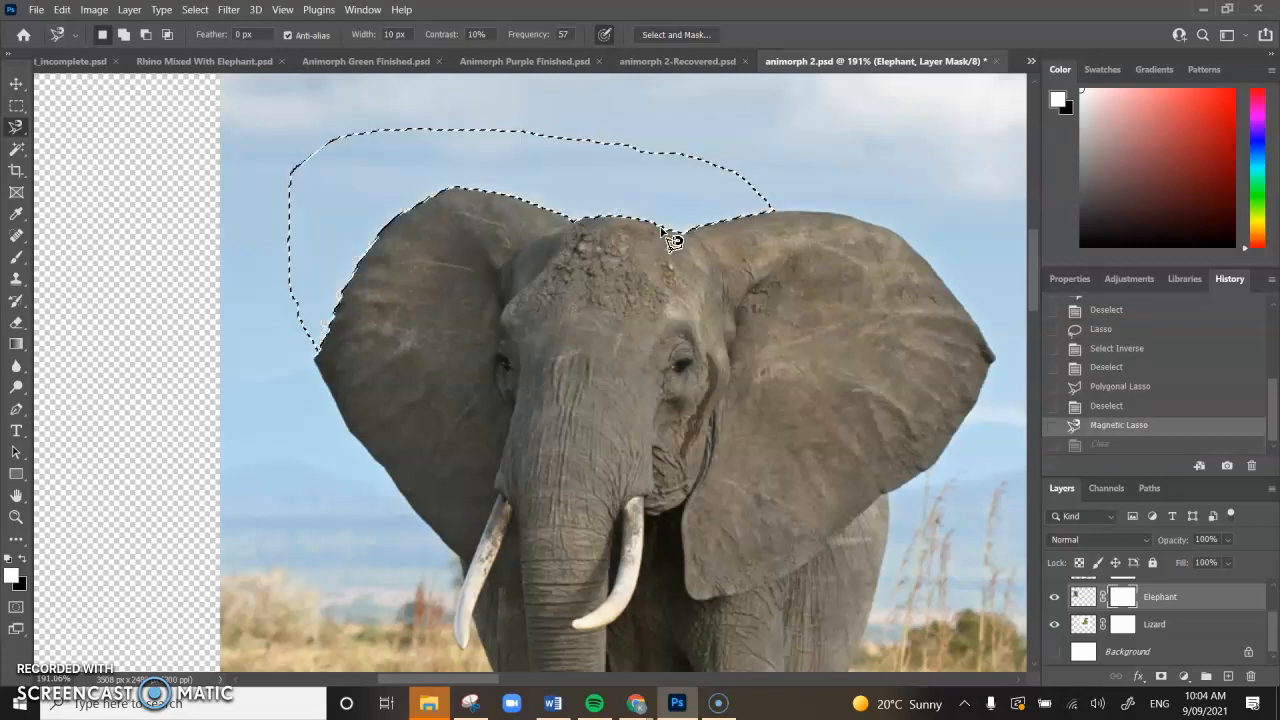
click(543, 190)
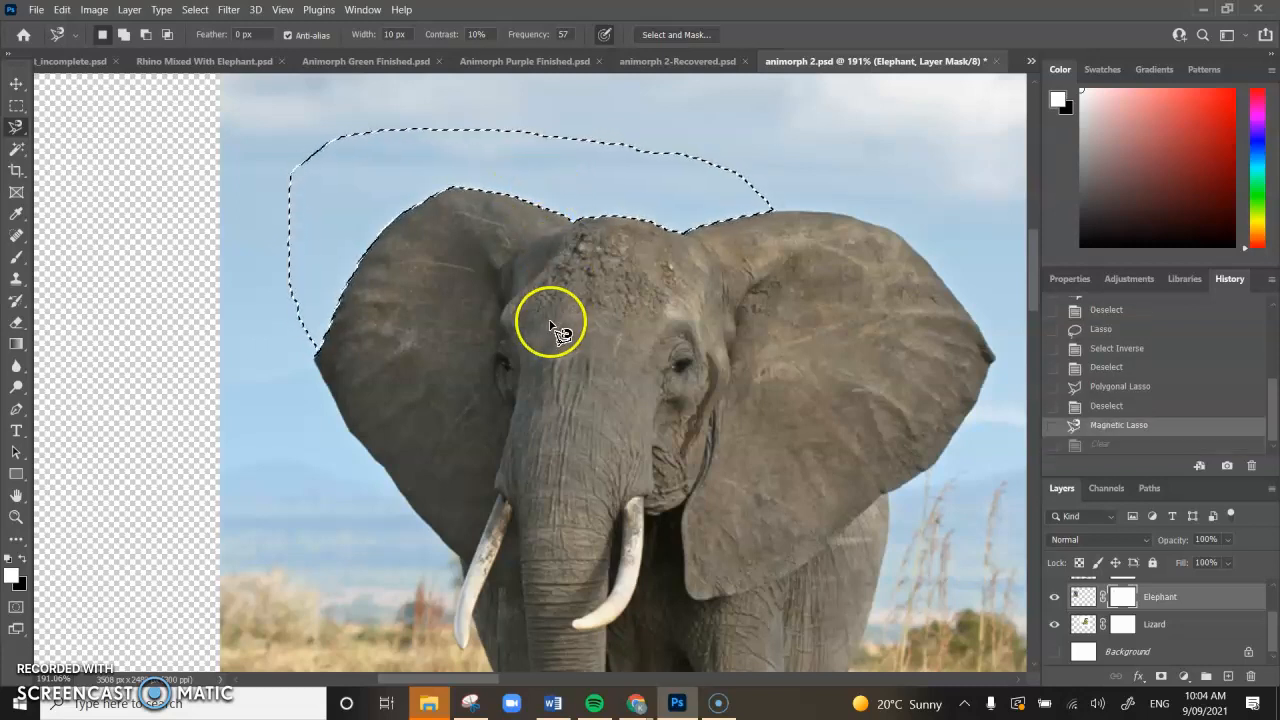
key(ctrl+d)
Step: Sample several spots on the elephant's trunk with the Magic Wand at tolerance 15
scroll(531, 443, down, 5)
scroll(531, 555, down, 3)
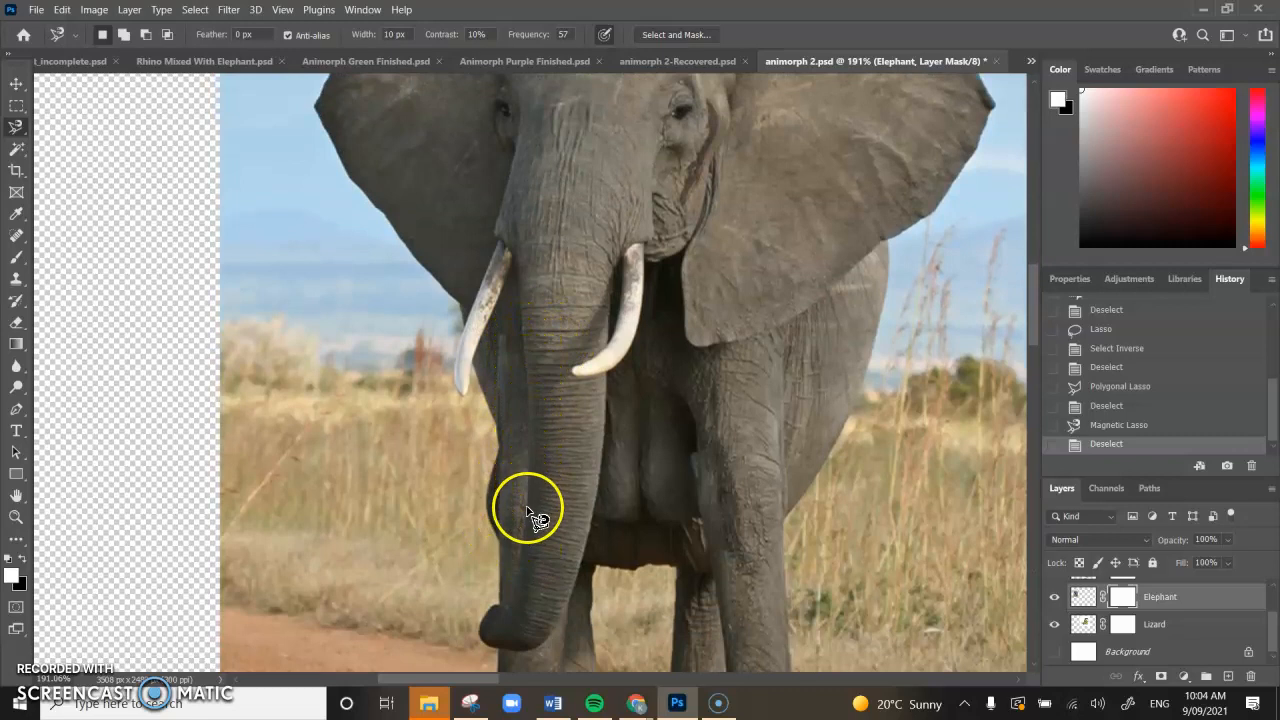
click(16, 148)
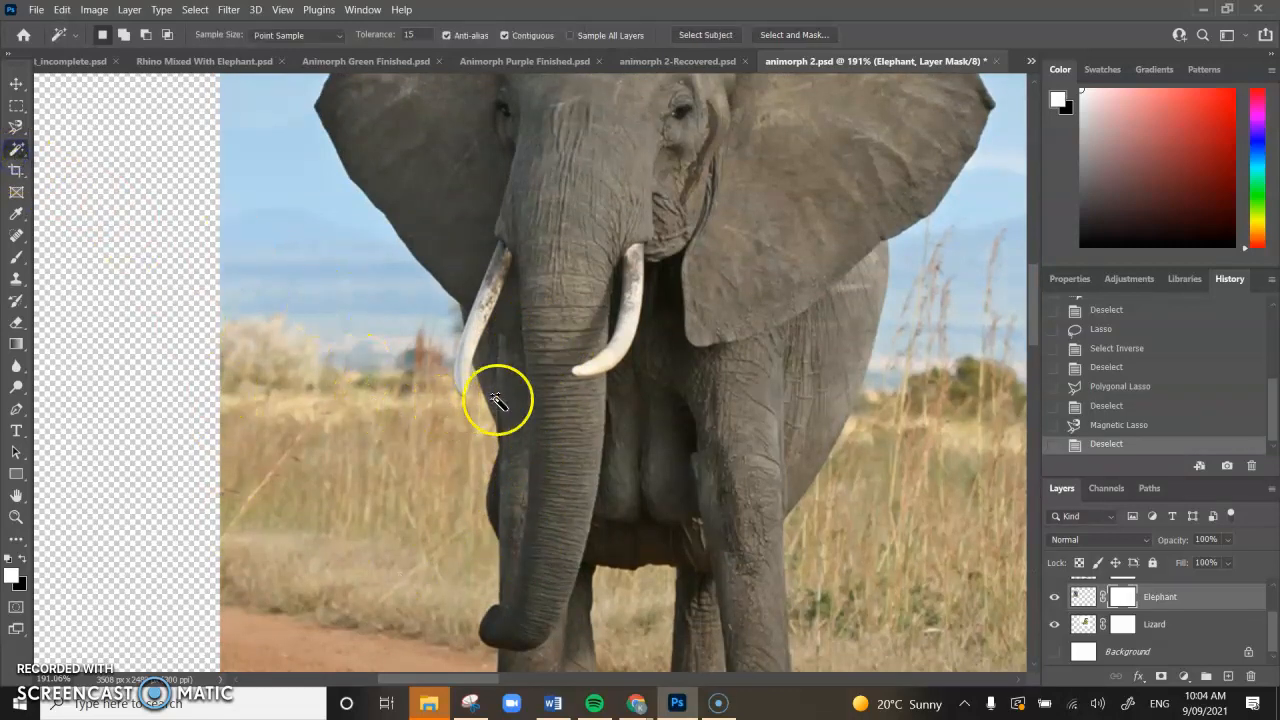
click(536, 385)
drag(508, 364, 517, 359)
click(563, 339)
click(563, 338)
click(513, 329)
drag(558, 426, 566, 429)
click(566, 428)
click(551, 508)
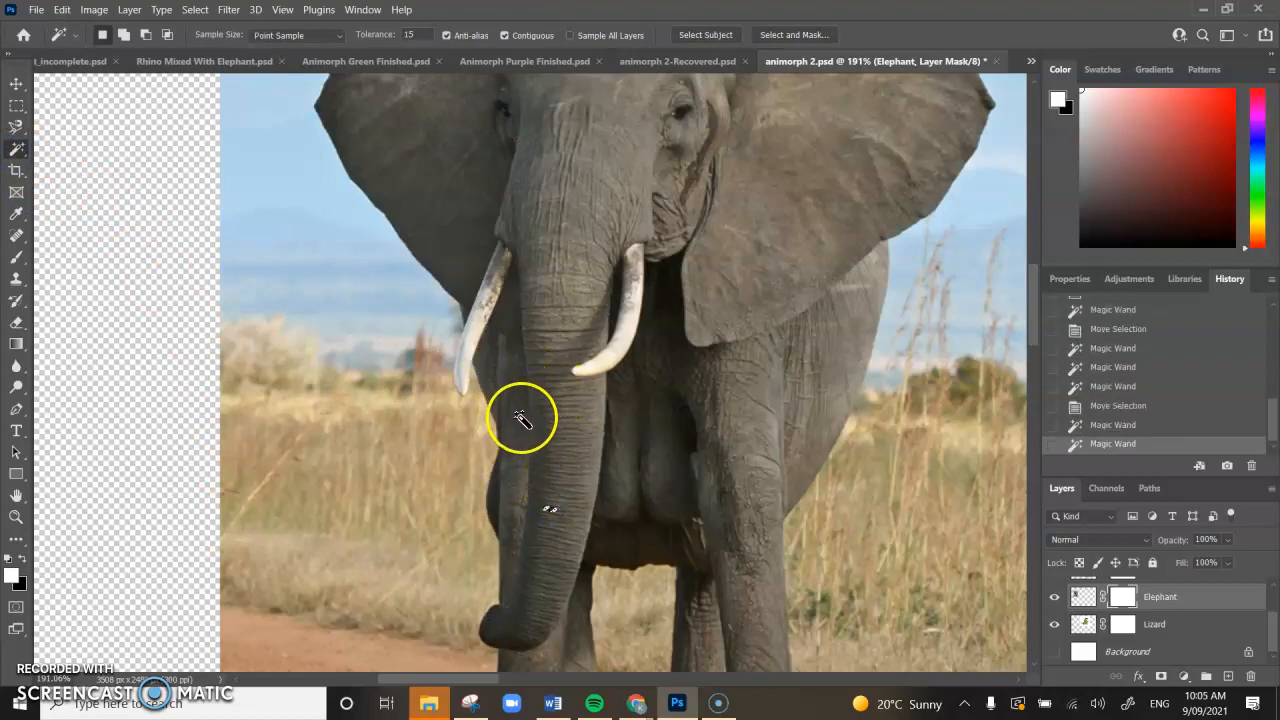
Step: Outline the grassy background beside the elephant's trunk with the Magnetic Lasso and clear it from the Elephant layer mask
key(ctrl+d)
click(16, 128)
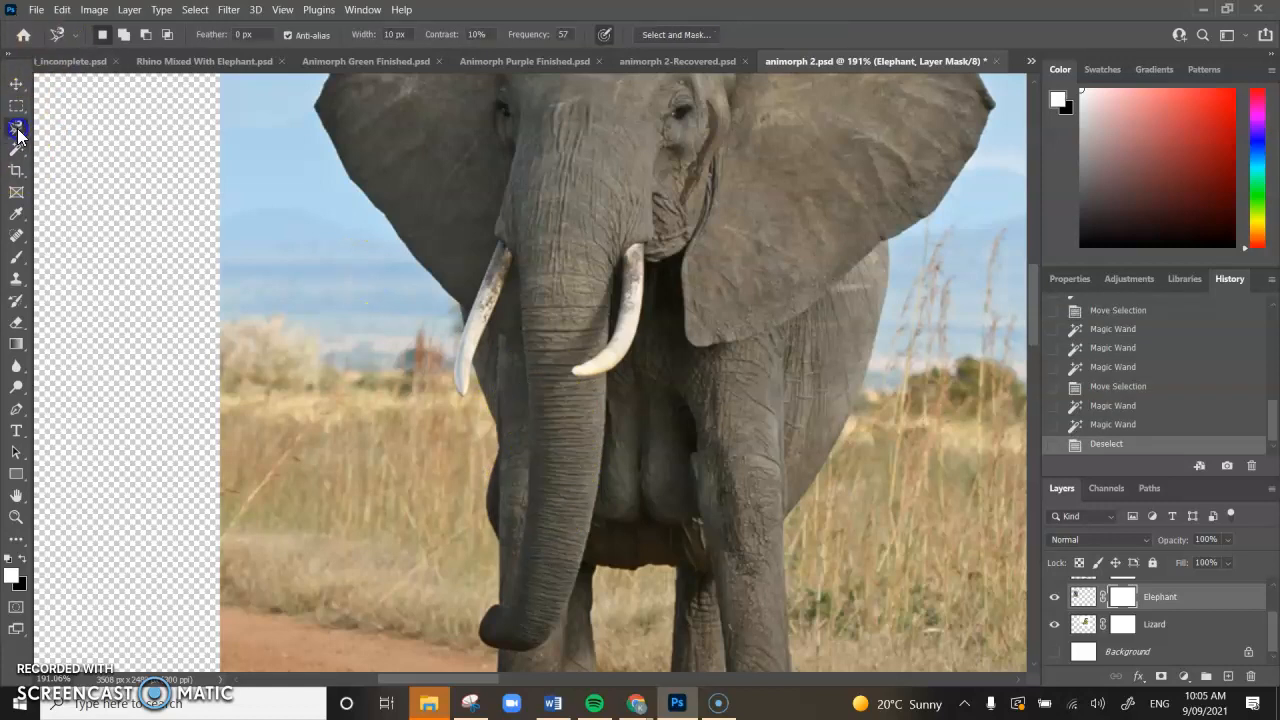
click(90, 158)
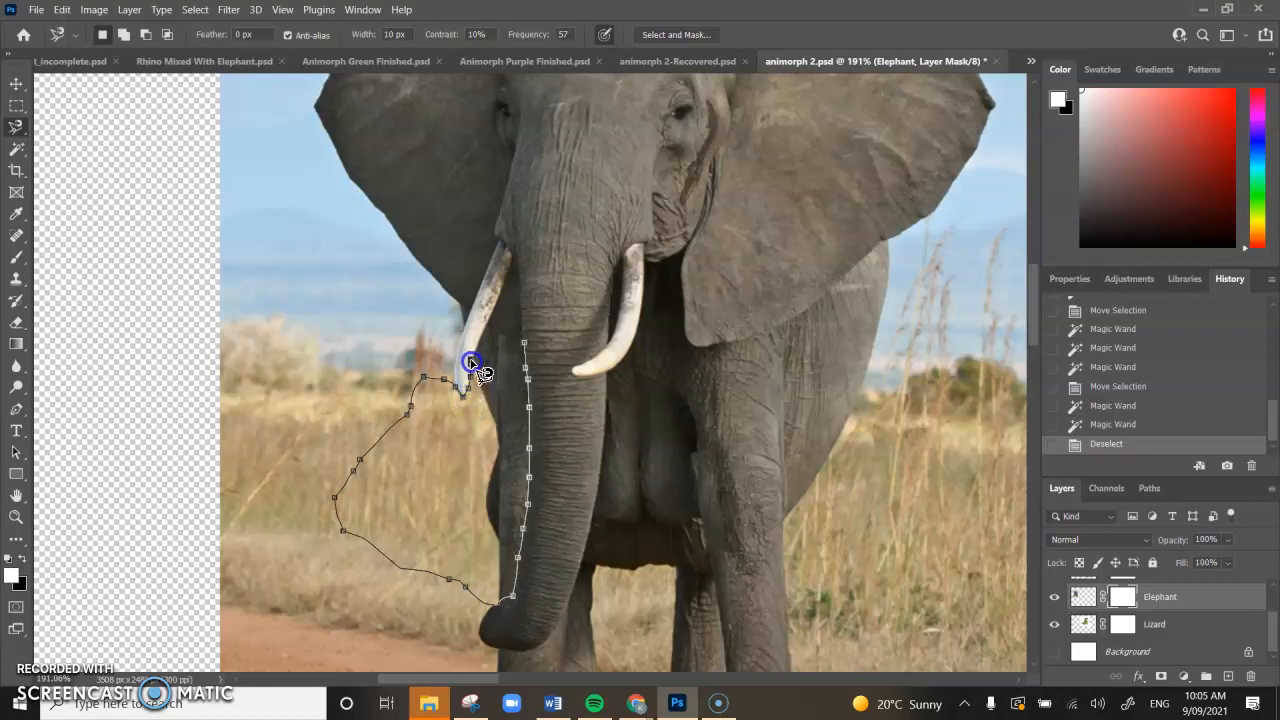
click(522, 344)
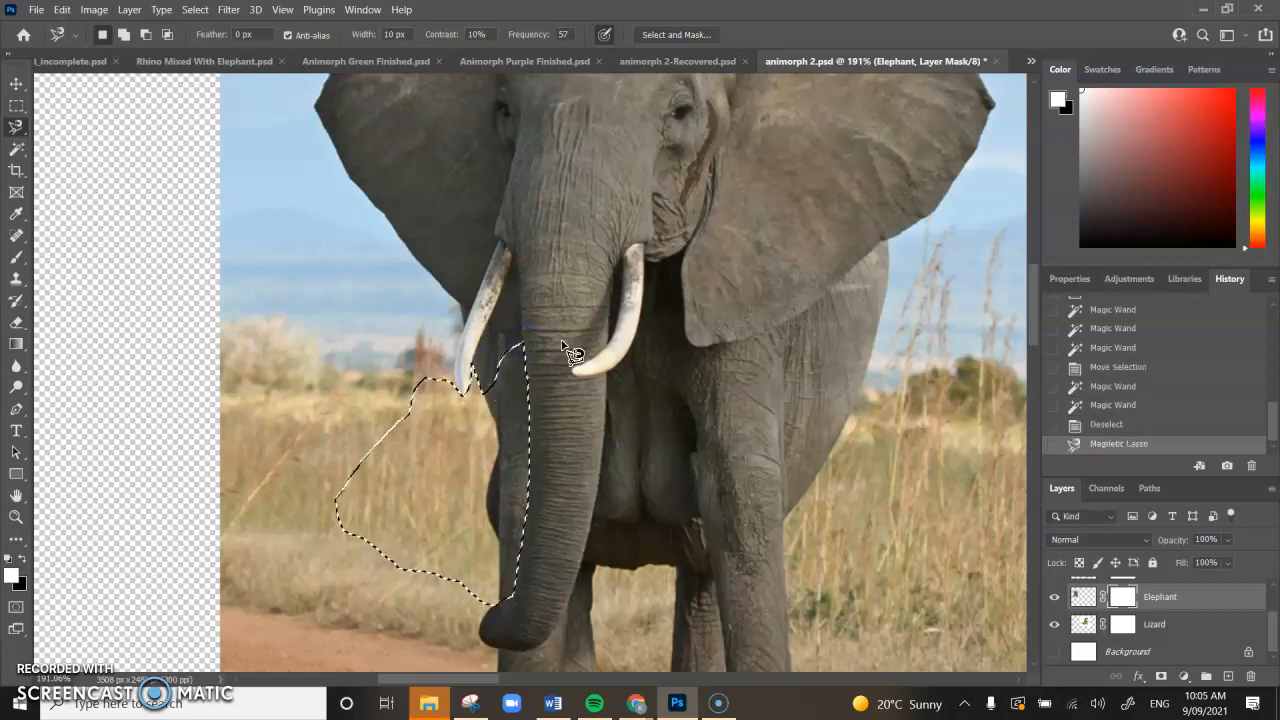
key(Delete)
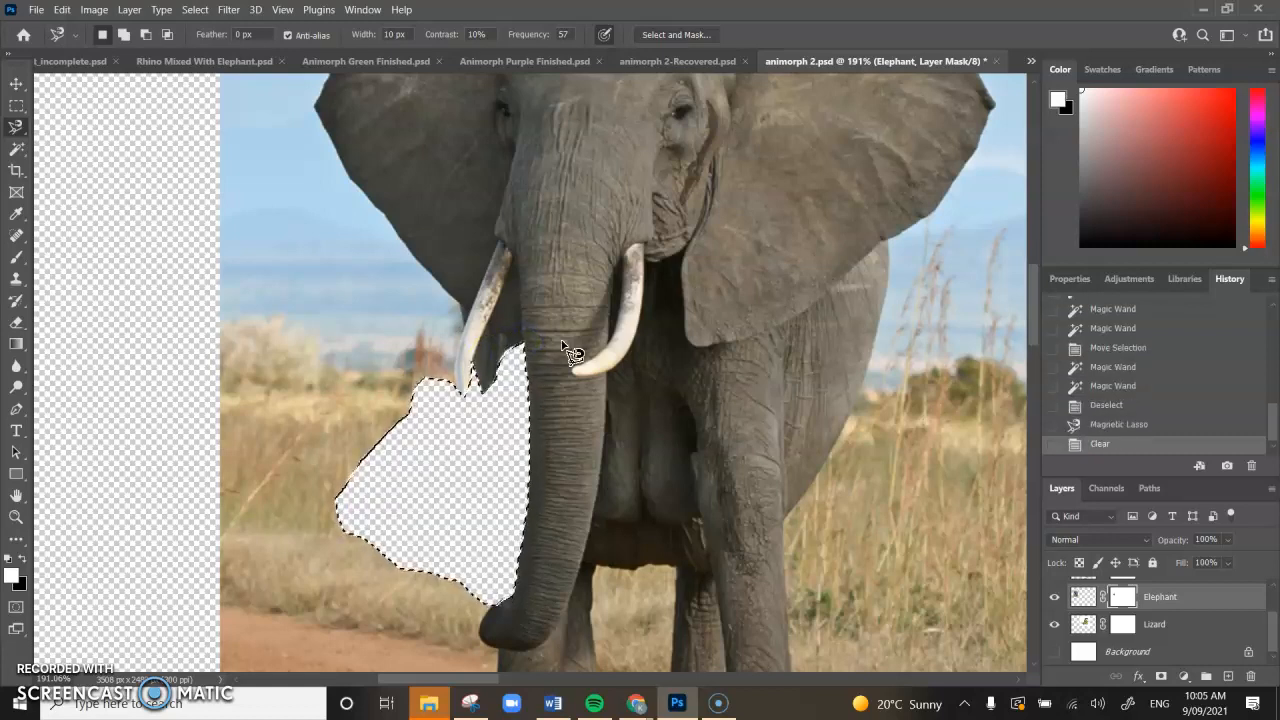
key(ctrl+d)
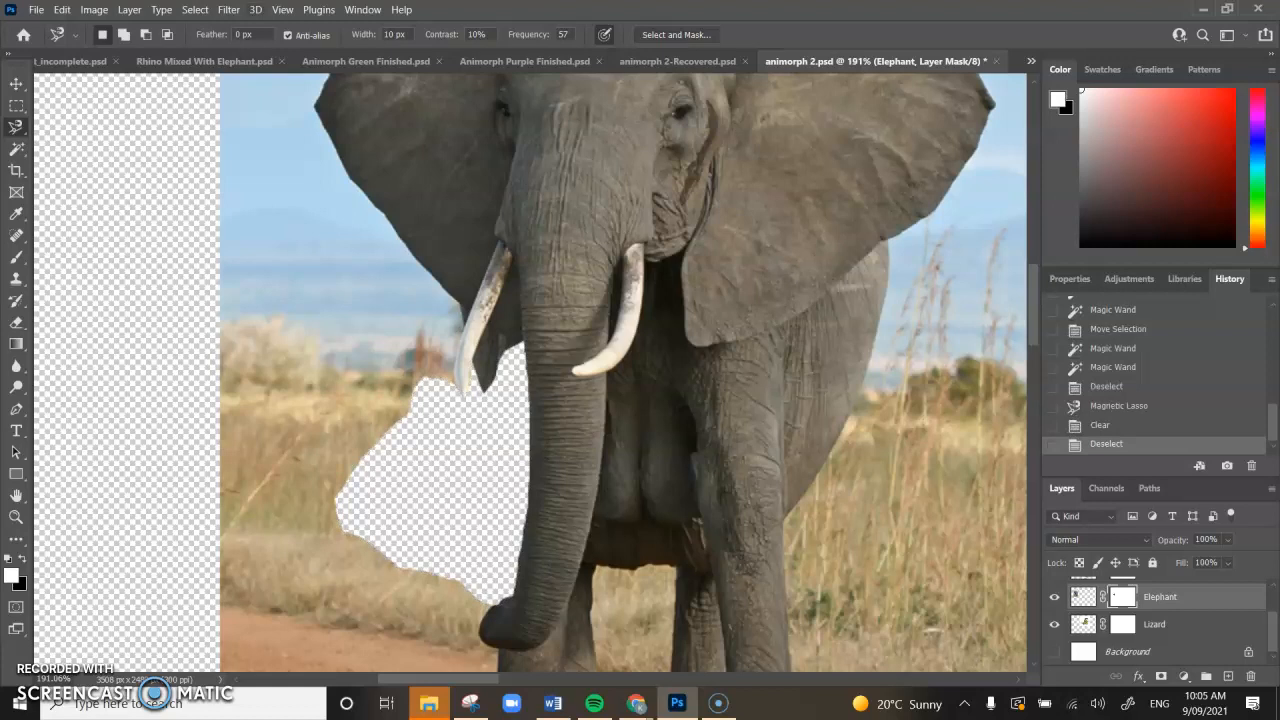
Step: Revert the document history to the state before the Magnetic Lasso selection beside the trunk
click(1128, 424)
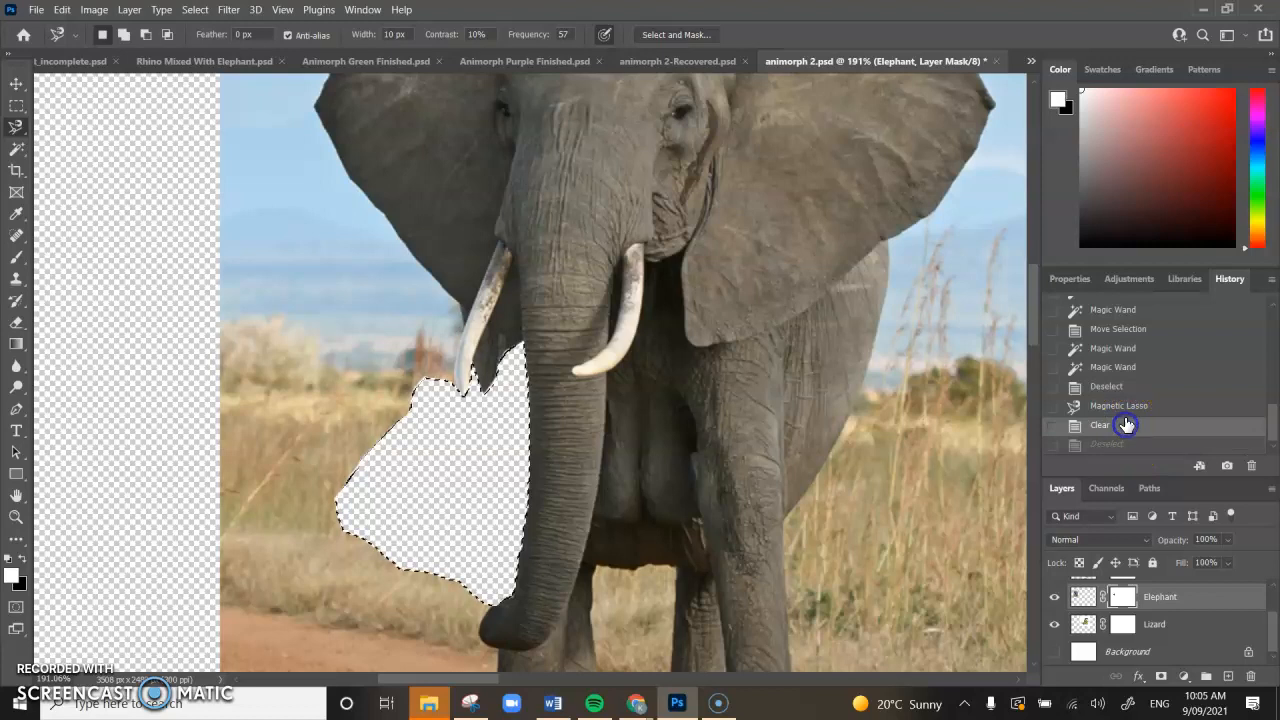
click(1128, 404)
click(1128, 386)
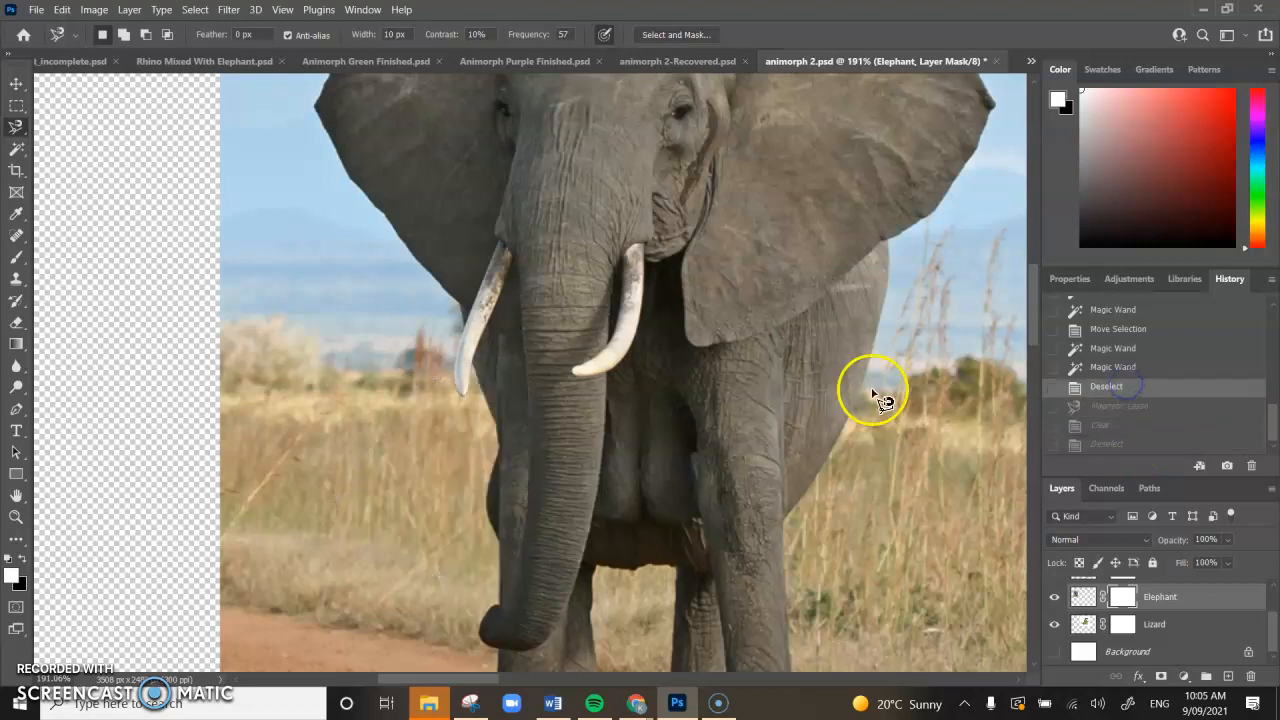
Step: Set the Magic Wand tolerance to 32 and deselect the transparent area around the photo
scroll(498, 628, up, 3)
scroll(498, 628, up, 2)
scroll(425, 420, down, 4)
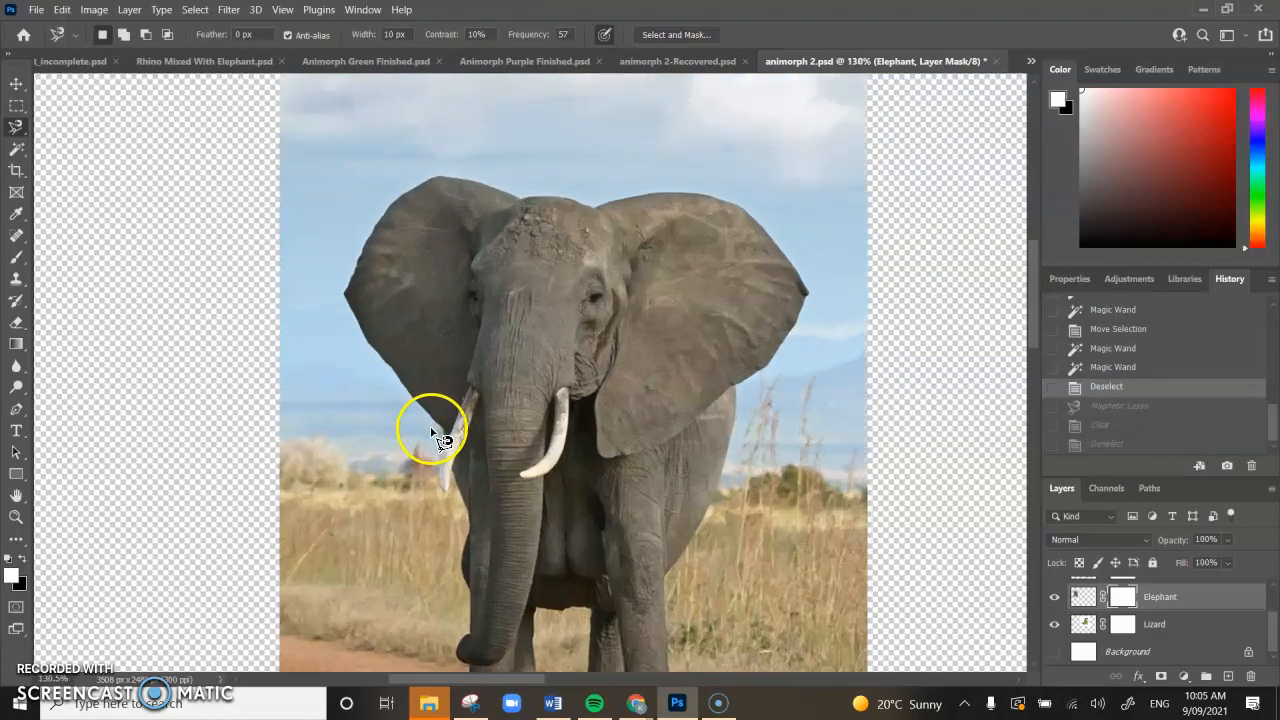
drag(646, 531, 619, 485)
click(16, 148)
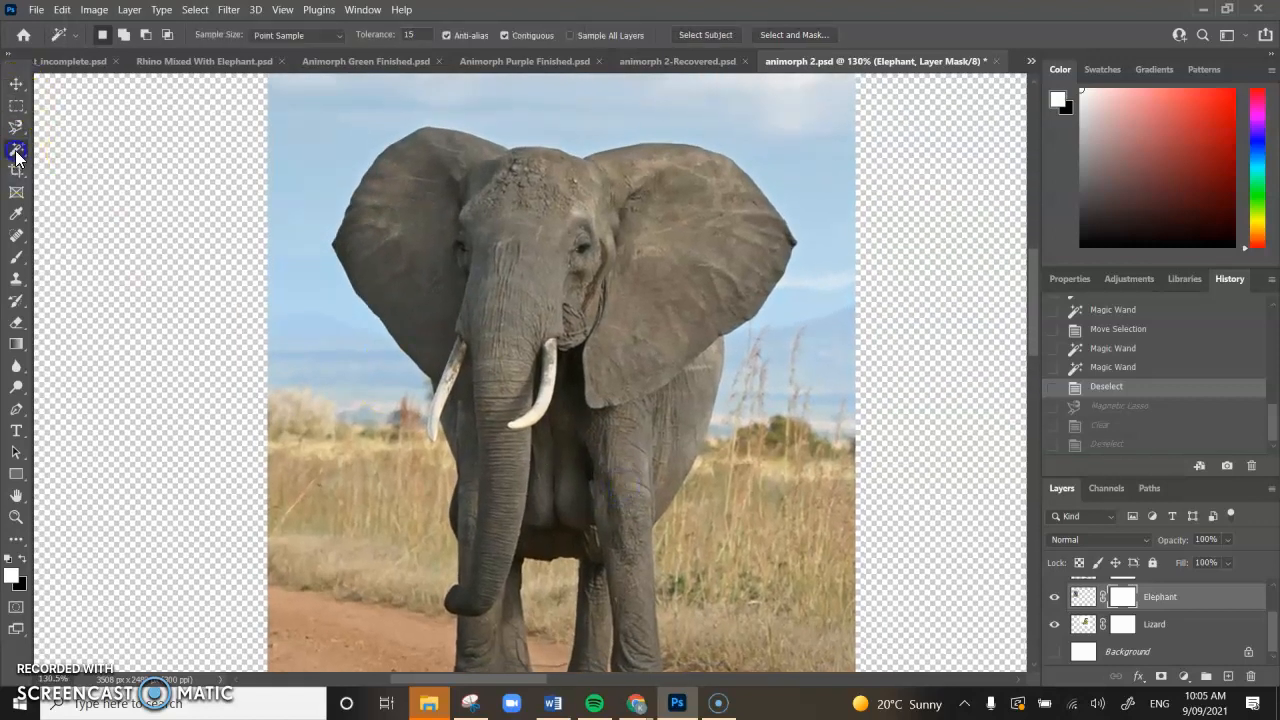
right_click(16, 148)
click(80, 182)
click(403, 33)
click(214, 194)
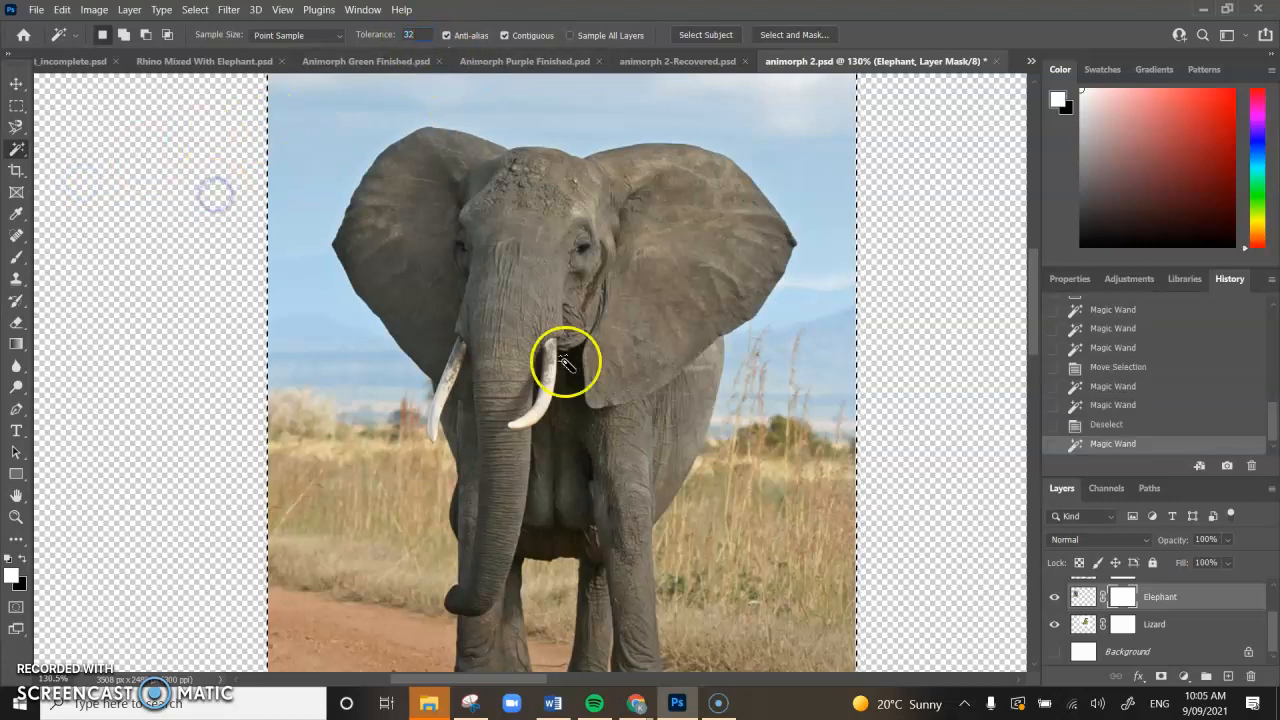
scroll(430, 340, up, 1)
key(ctrl+d)
scroll(568, 360, up, 3)
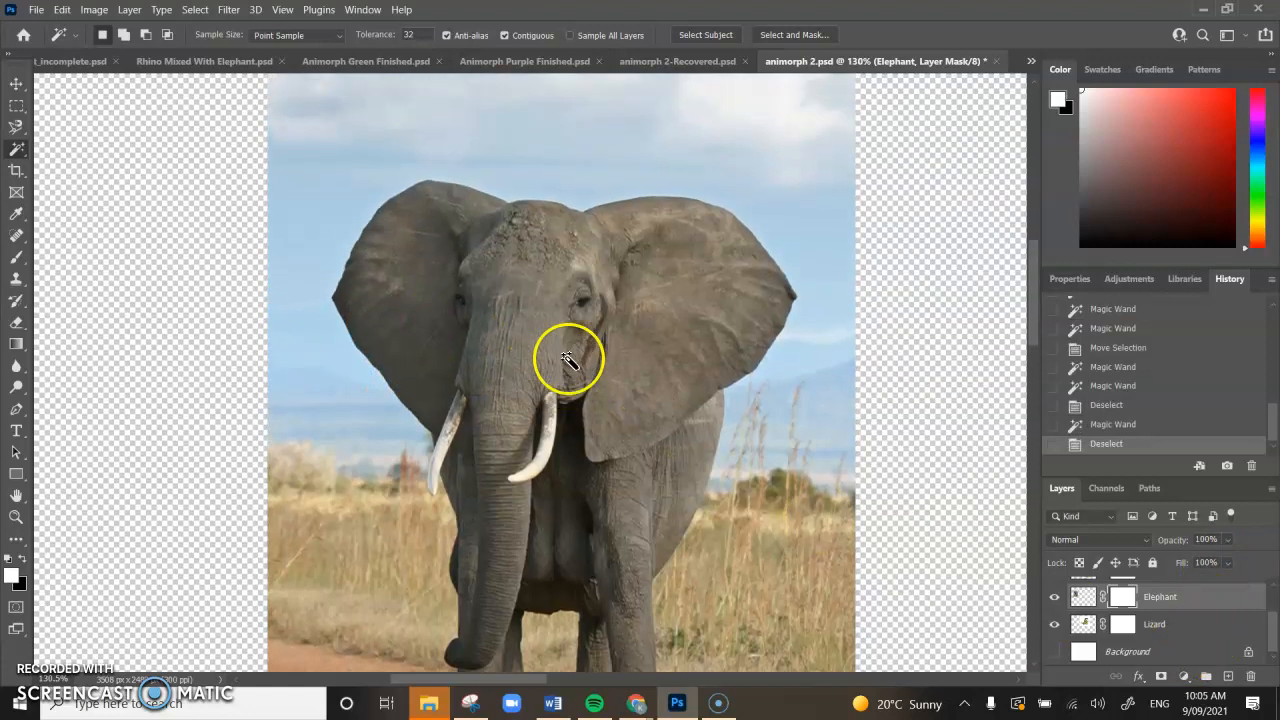
Step: Sample several spots in the sky above the elephant with the Magic Wand at tolerance 32
click(426, 126)
scroll(526, 337, up, 5)
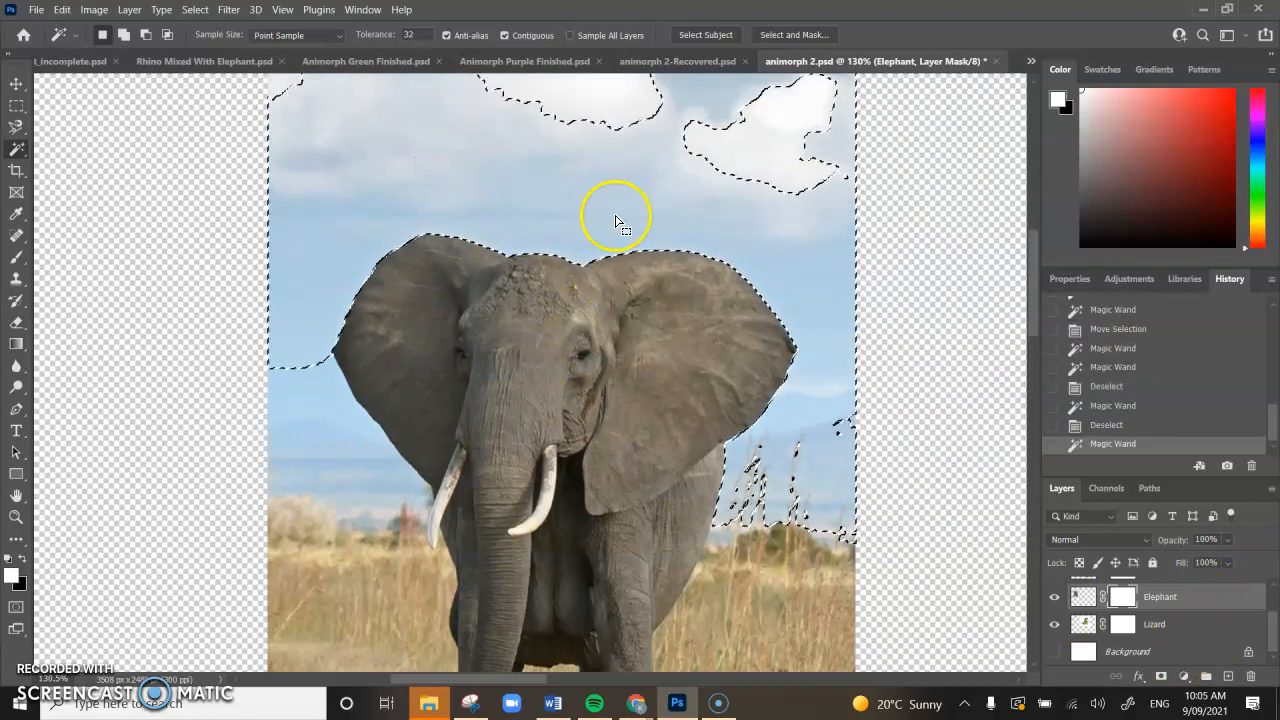
scroll(481, 218, up, 2)
click(571, 266)
click(441, 262)
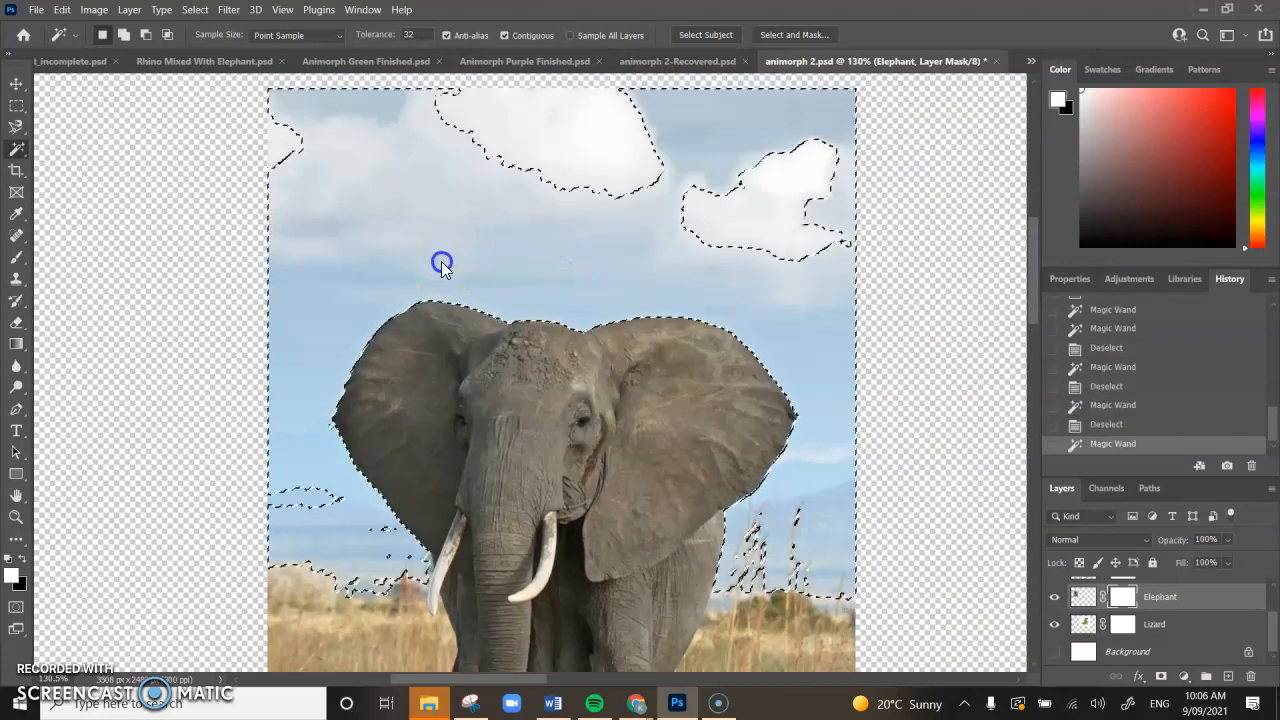
click(816, 355)
click(814, 345)
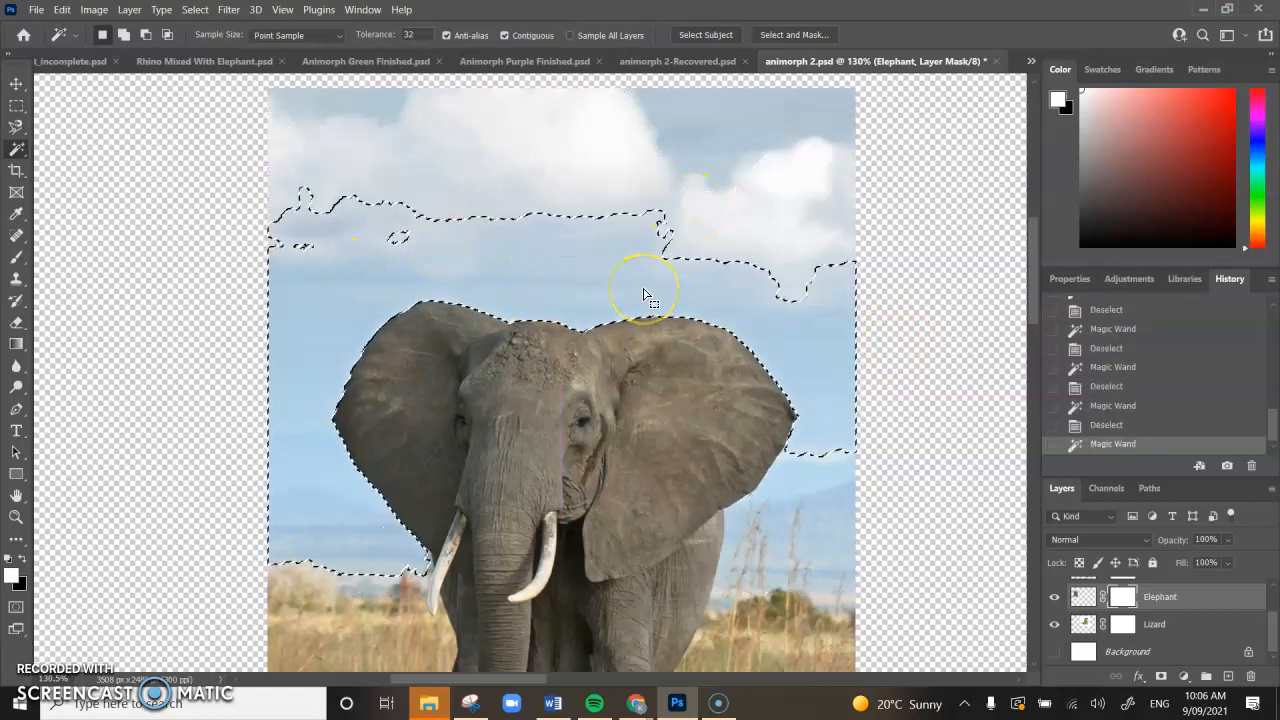
click(658, 113)
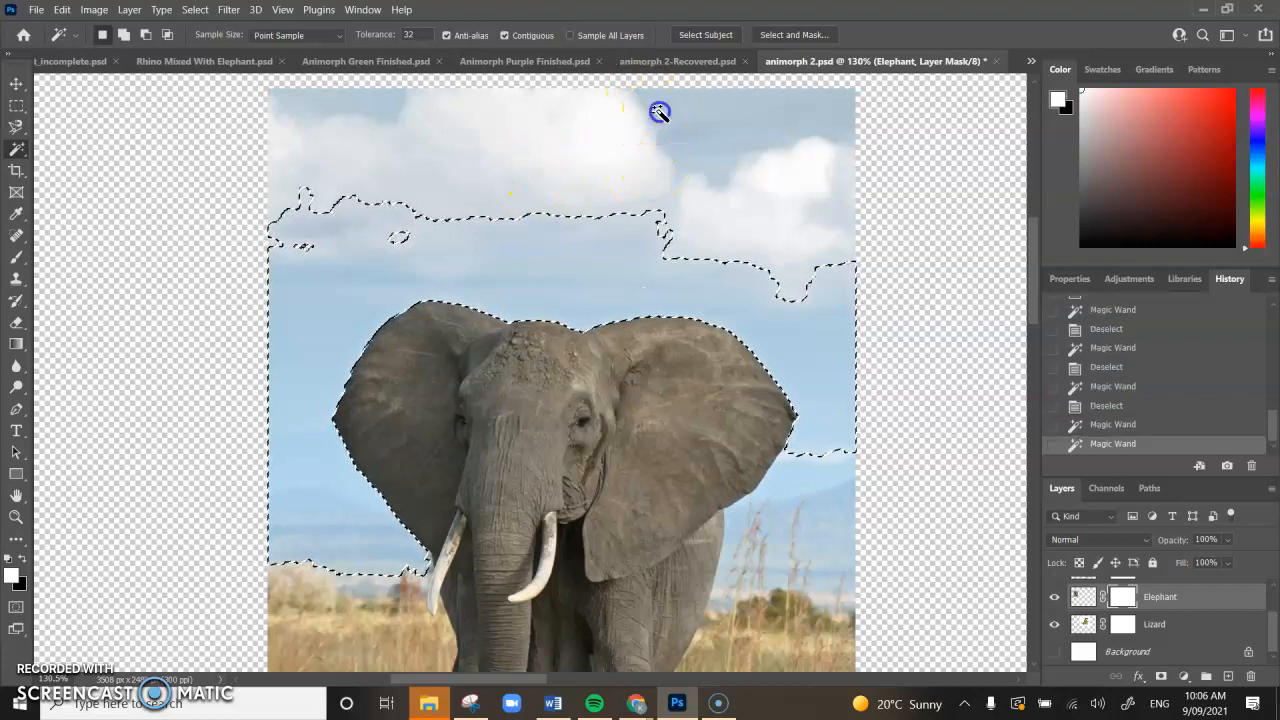
click(544, 263)
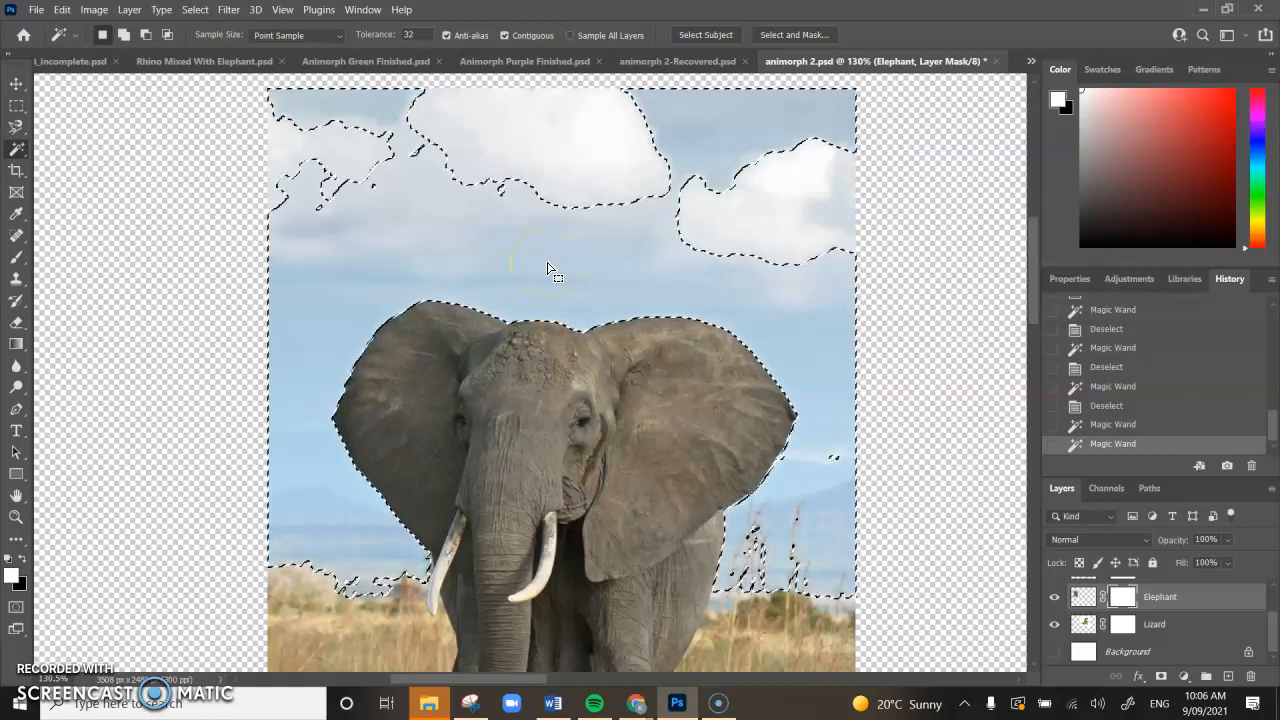
Step: Set the Magic Wand tolerance to 50 and sample the sky above the elephant's head several times
click(415, 35)
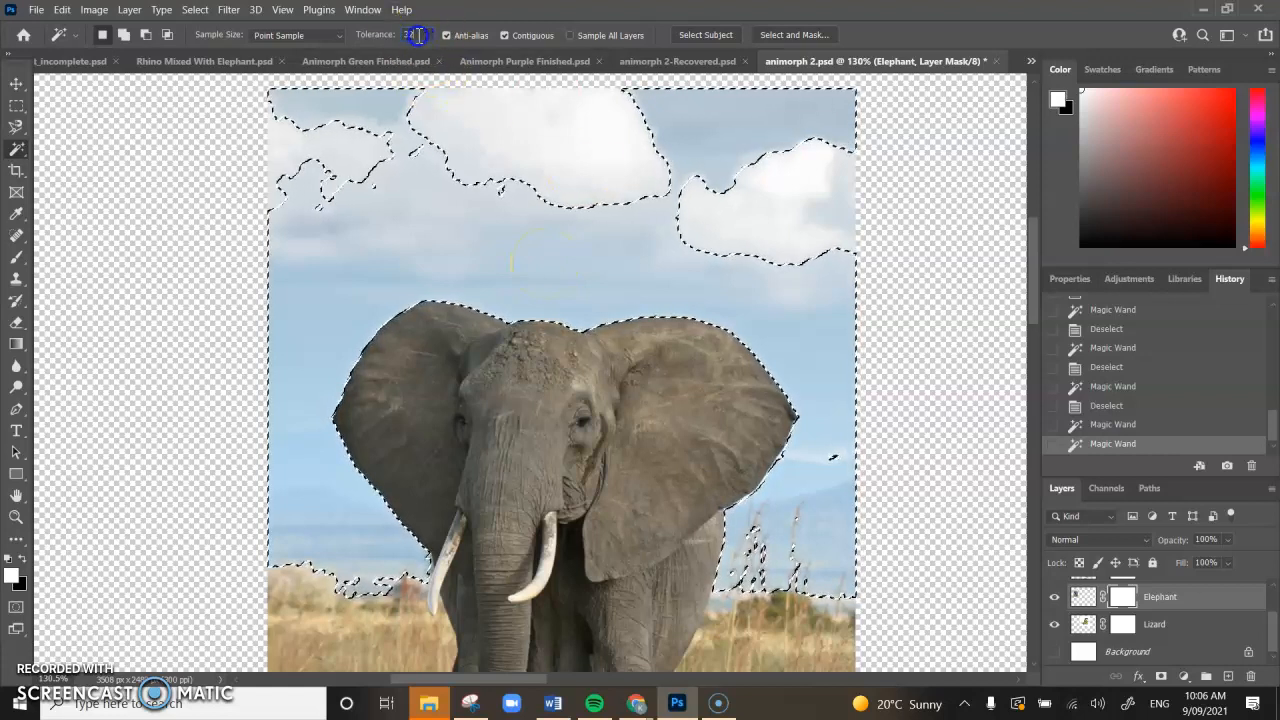
text(15)
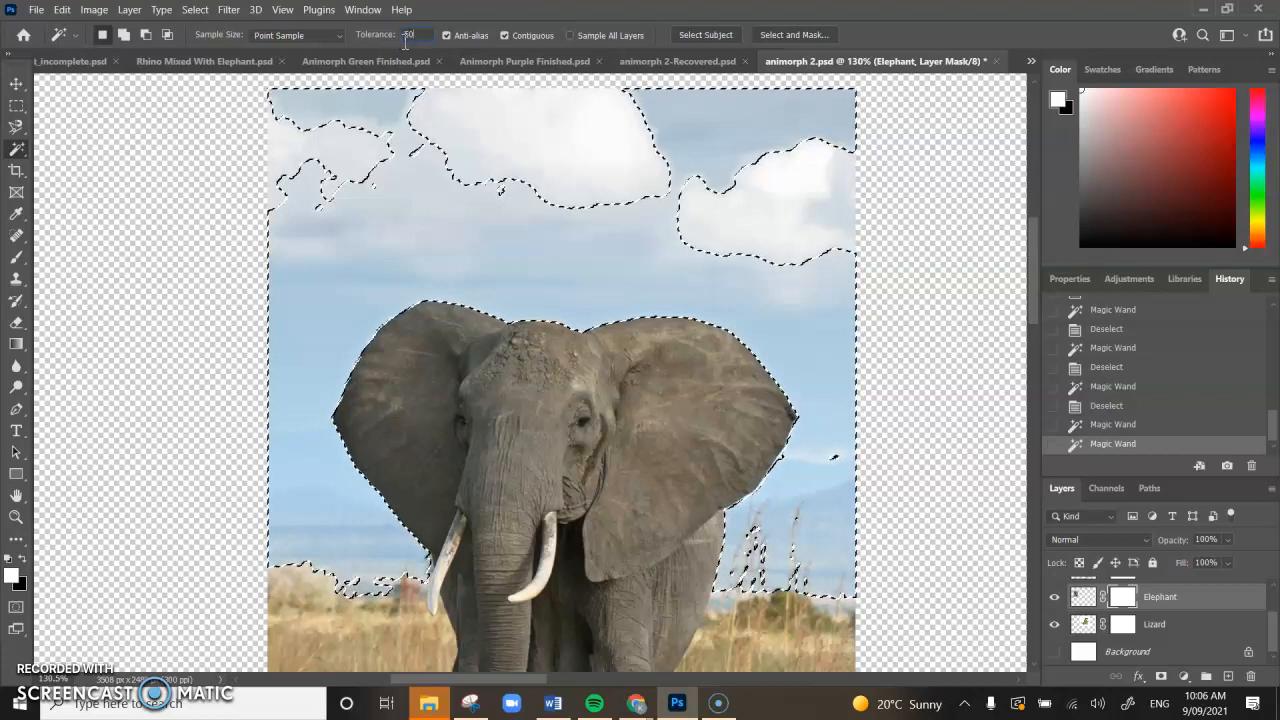
drag(537, 247, 538, 250)
click(540, 240)
click(540, 240)
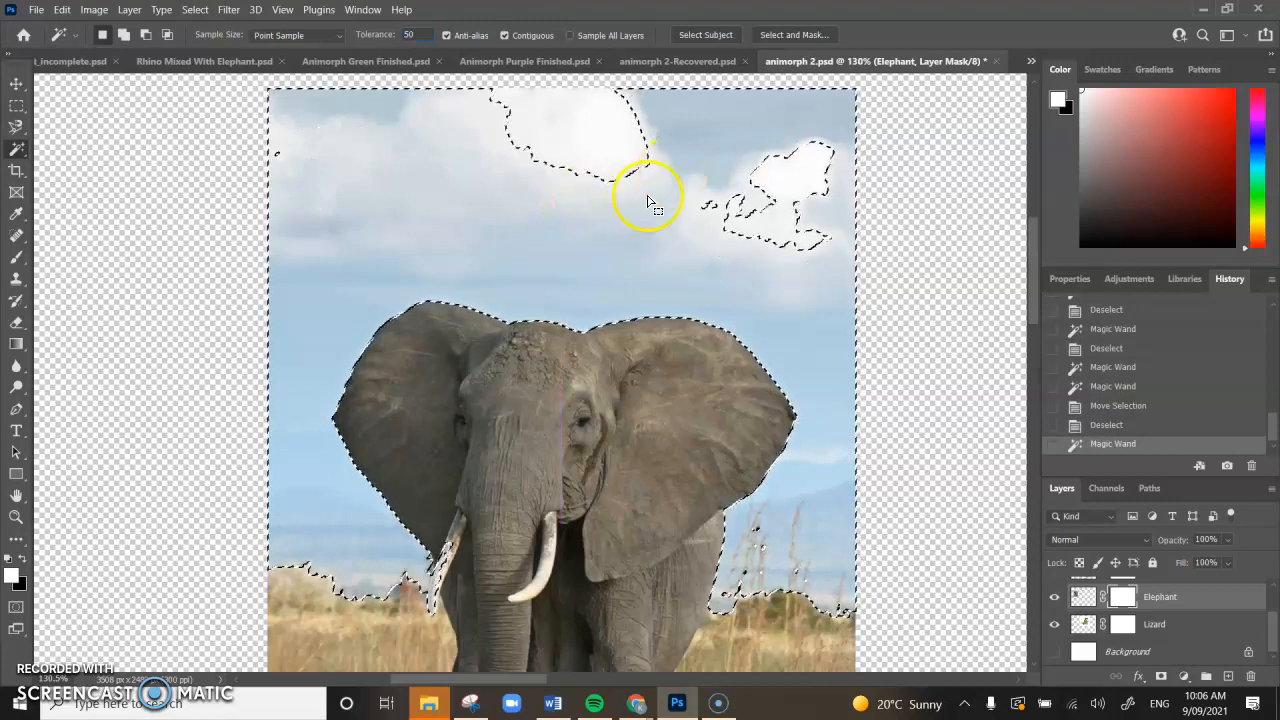
click(565, 246)
click(573, 230)
click(570, 250)
click(564, 249)
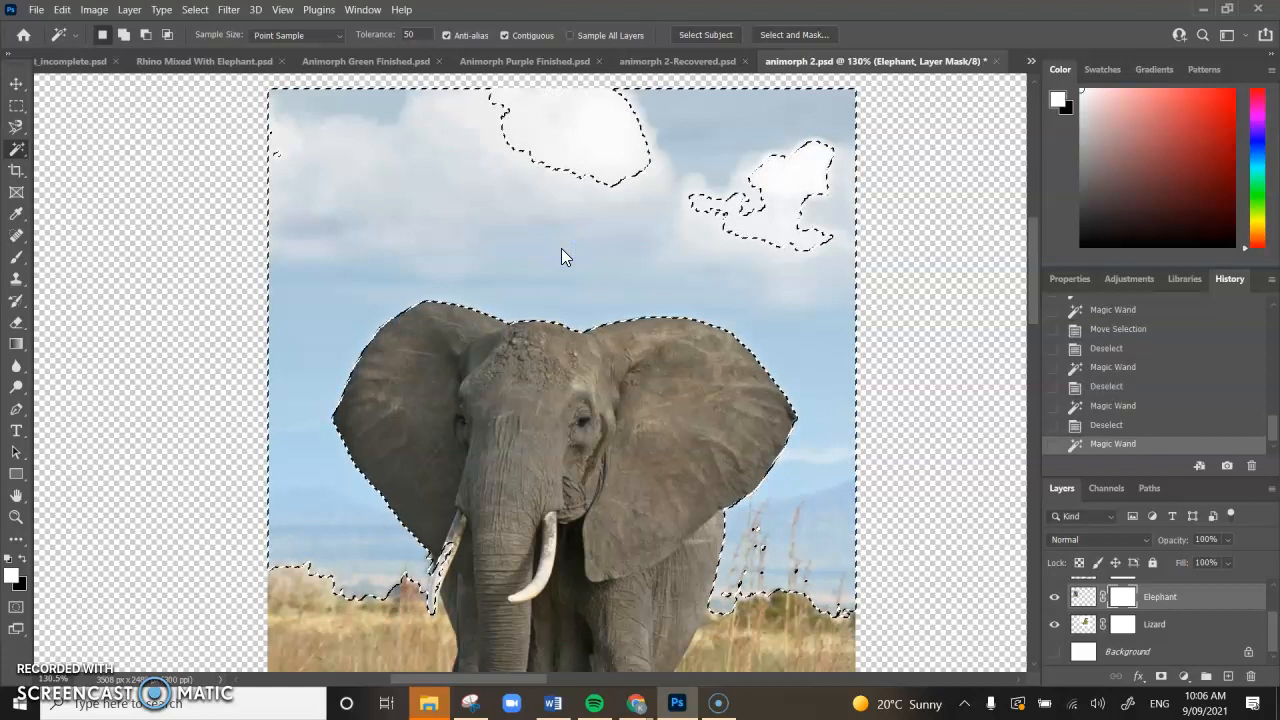
Step: Set the Magic Wand tolerance to 100 and sample the sky above the elephant's head
click(411, 34)
text(100)
click(555, 238)
click(555, 237)
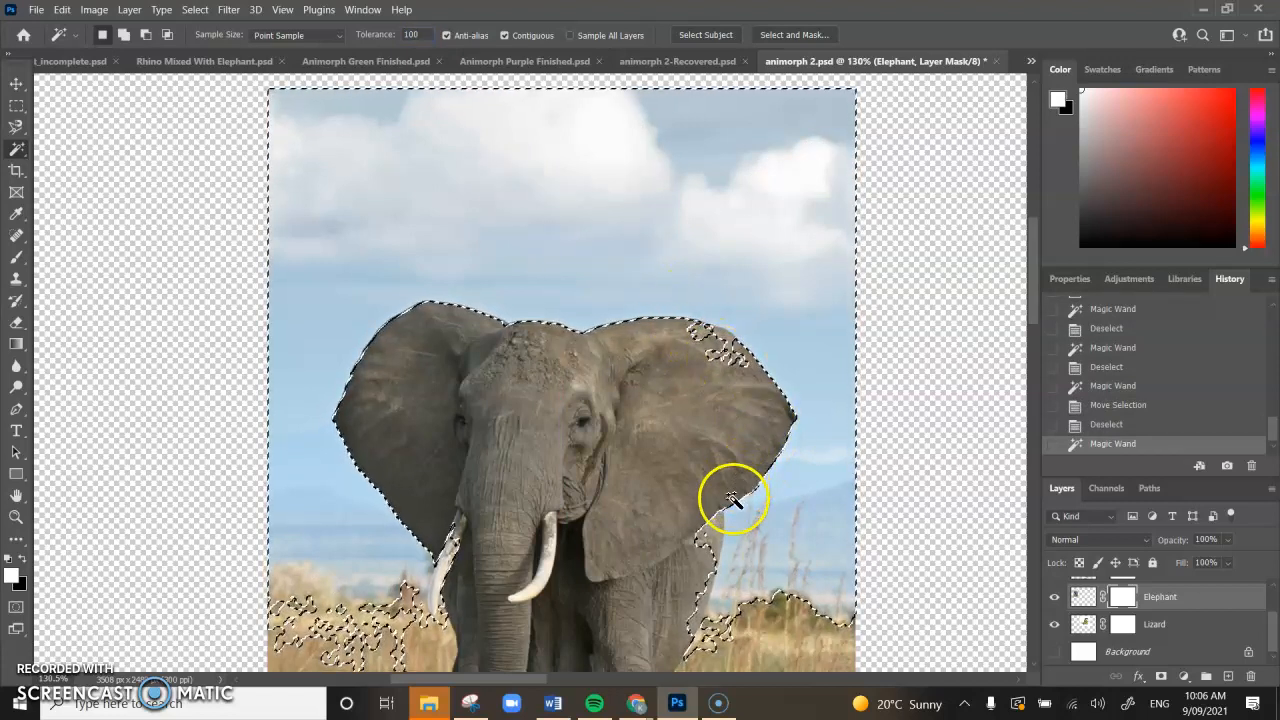
Step: Set the Magic Wand tolerance to 15 and sample the sky above the elephant's head
click(414, 35)
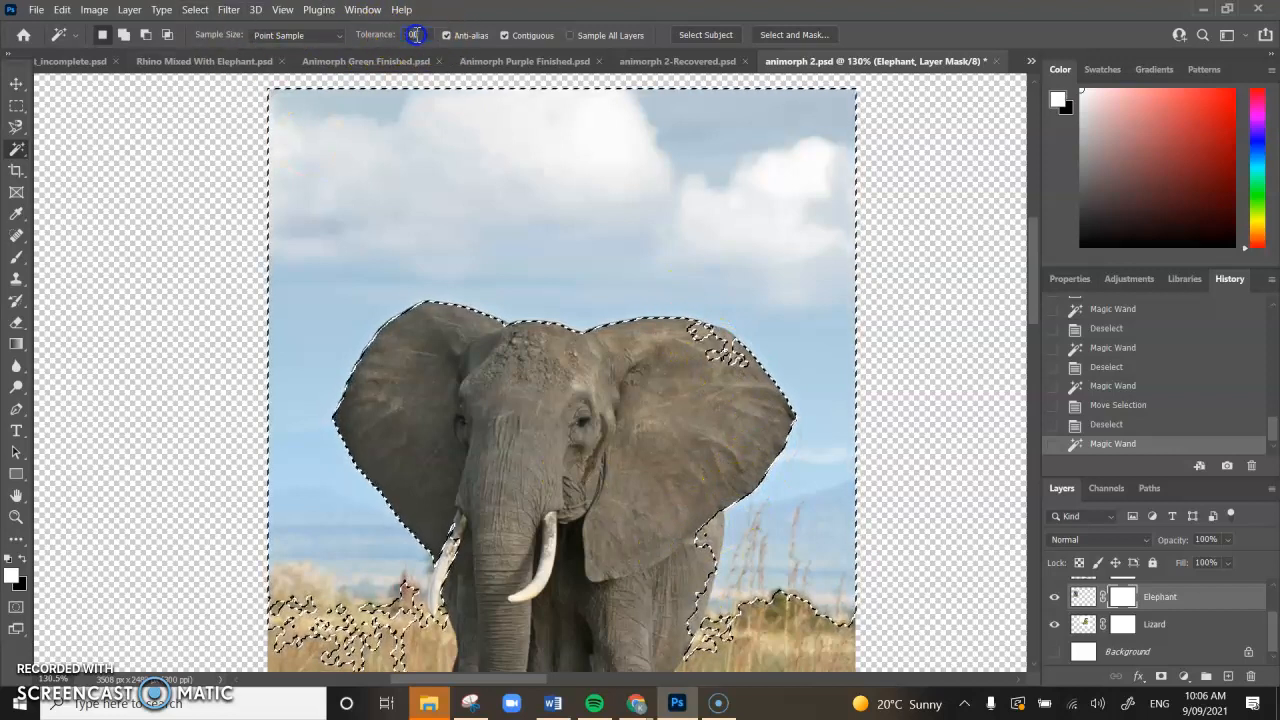
text(15)
click(553, 236)
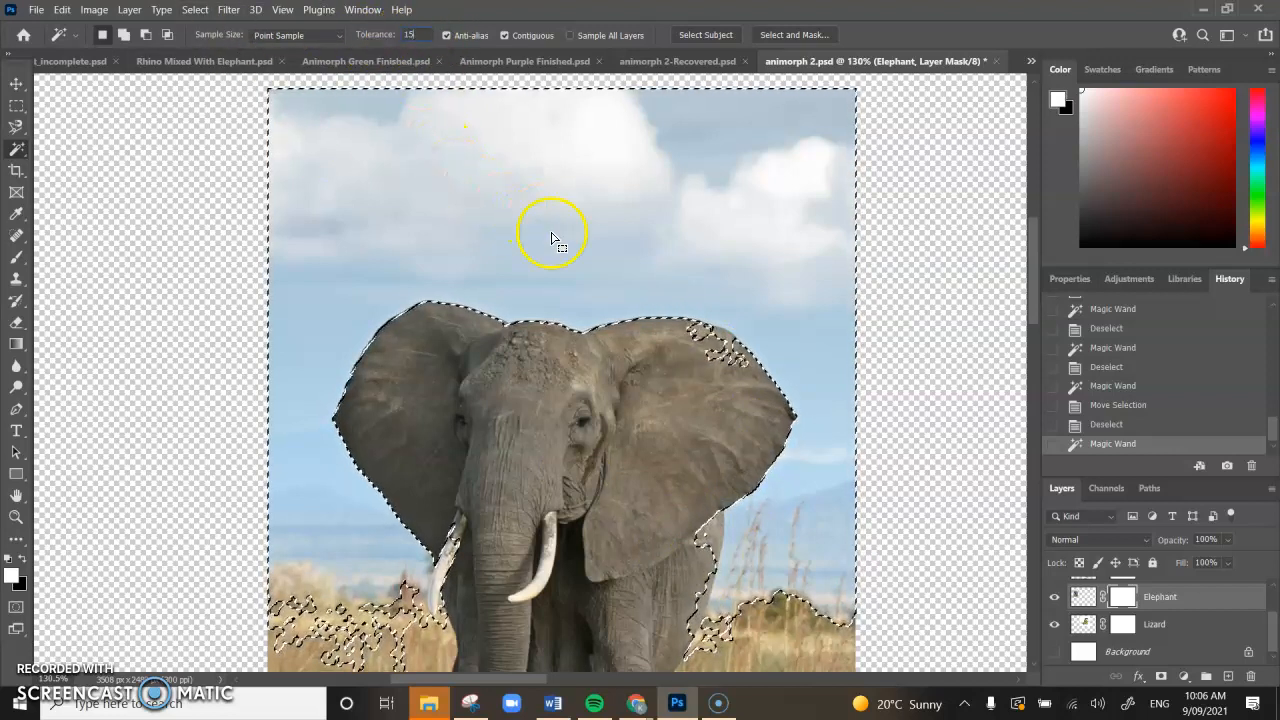
click(553, 236)
click(548, 231)
click(552, 232)
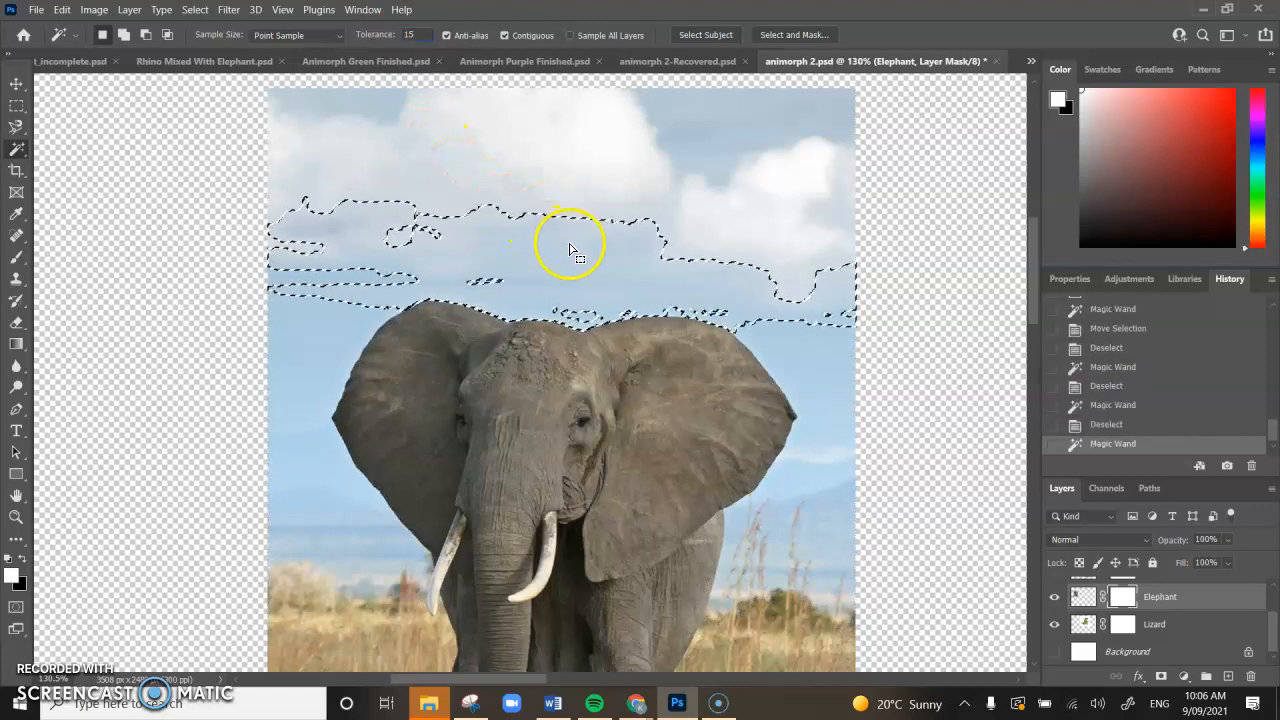
Step: Set the Magic Wand tolerance to 5 and sample the sky above the elephant's head
double_click(412, 35)
text(5)
click(552, 252)
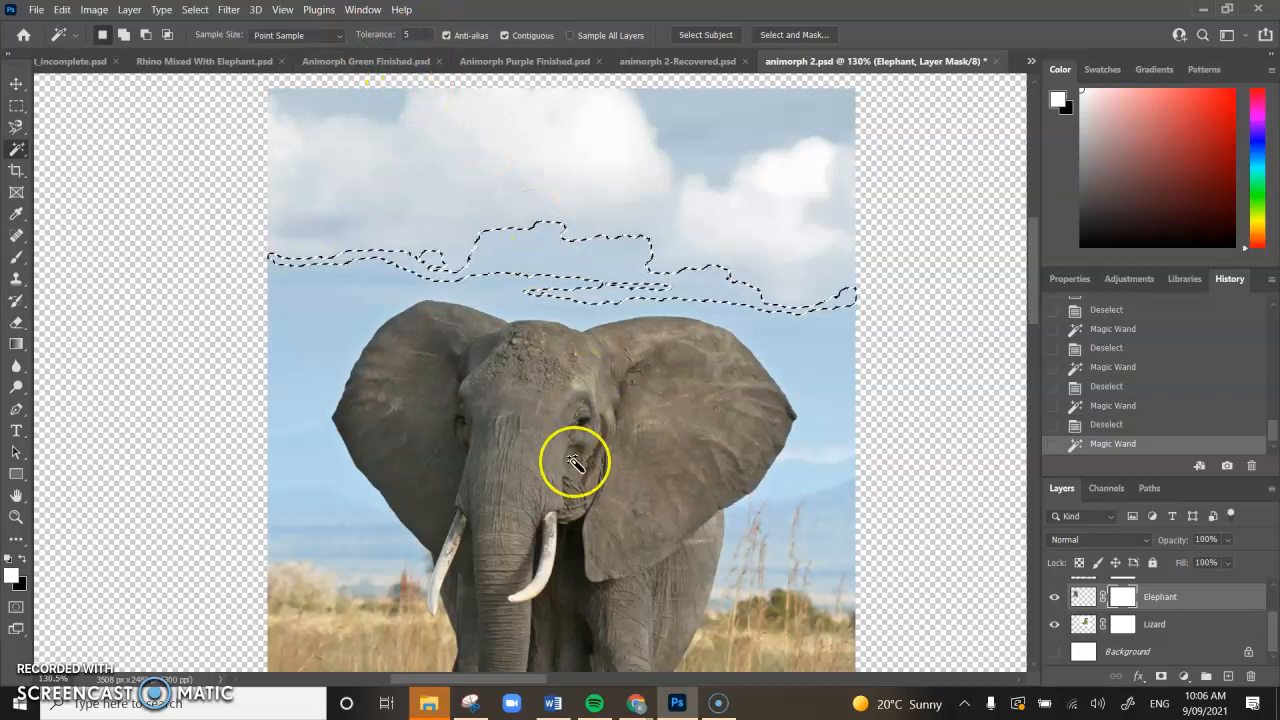
Step: Set the Magic Wand tolerance to 32 and select the blue sky beside the elephant's left-hand ear
click(404, 34)
text(32)
click(314, 356)
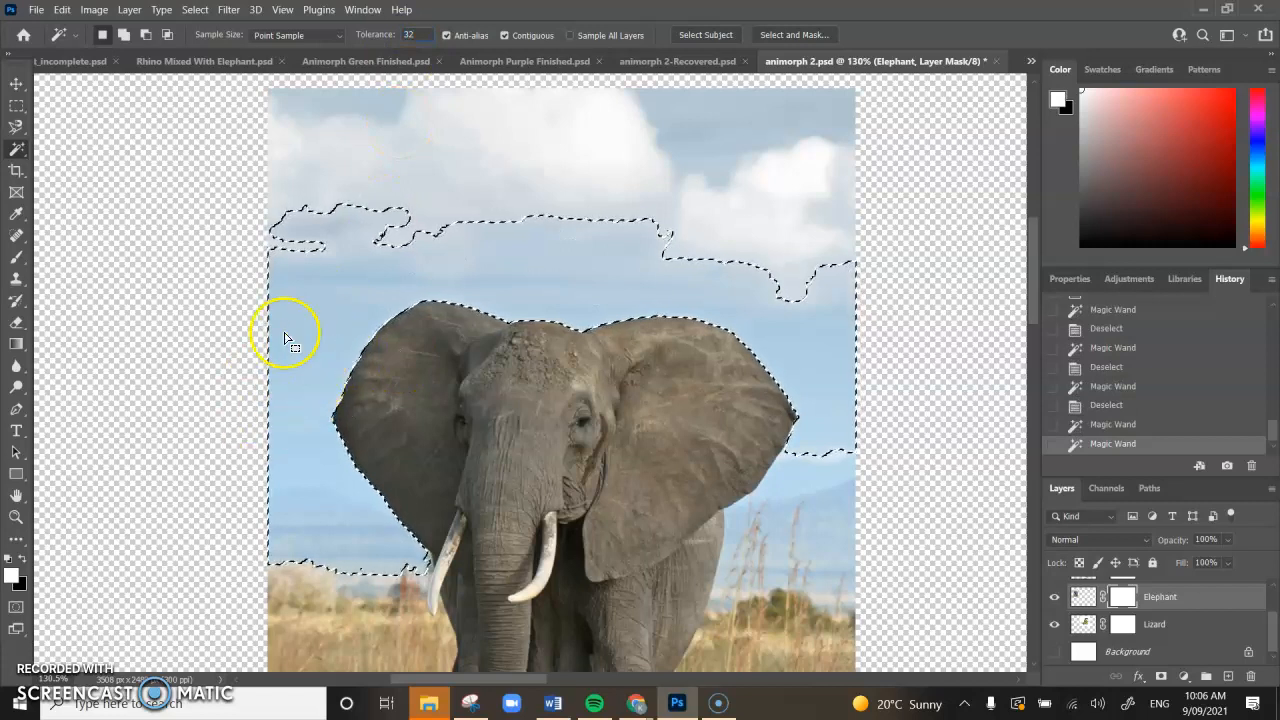
Step: Add the clouds and remaining sky patches to the selection, and clear the whole sky from the Elephant layer mask
key(shift)
shift+click(314, 181)
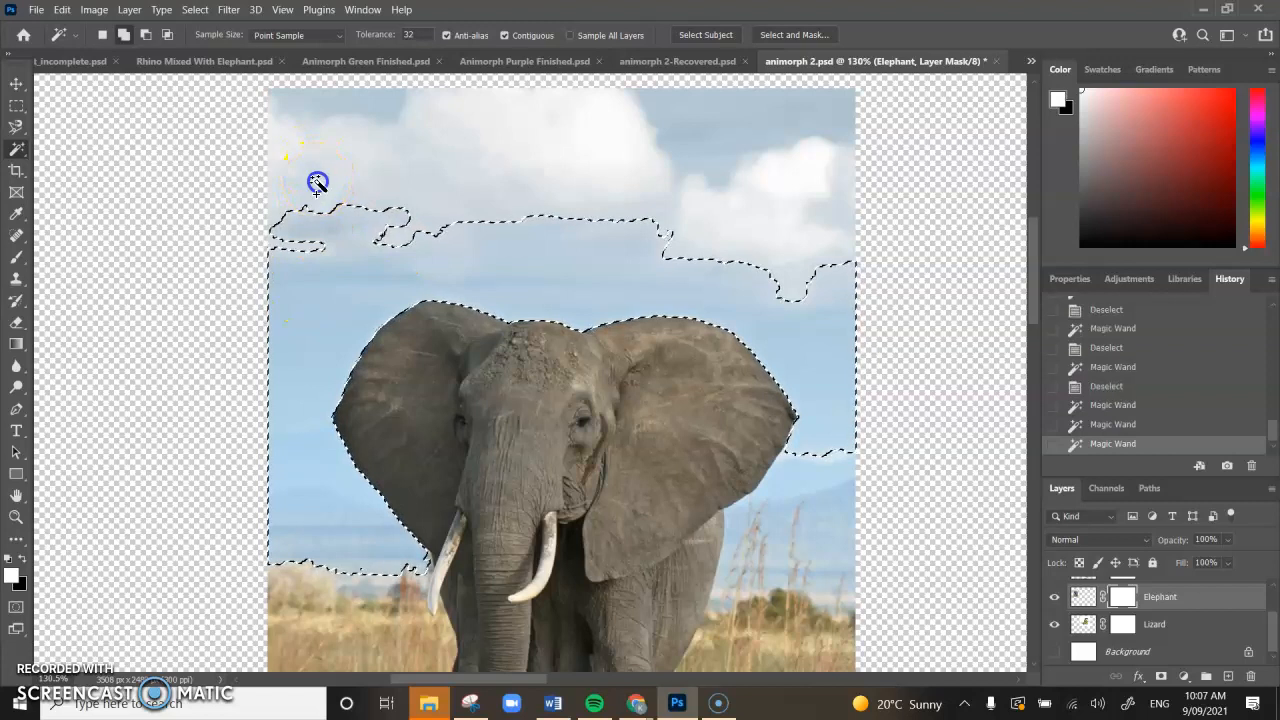
shift+click(566, 163)
shift+click(703, 134)
shift+click(797, 183)
shift+click(831, 457)
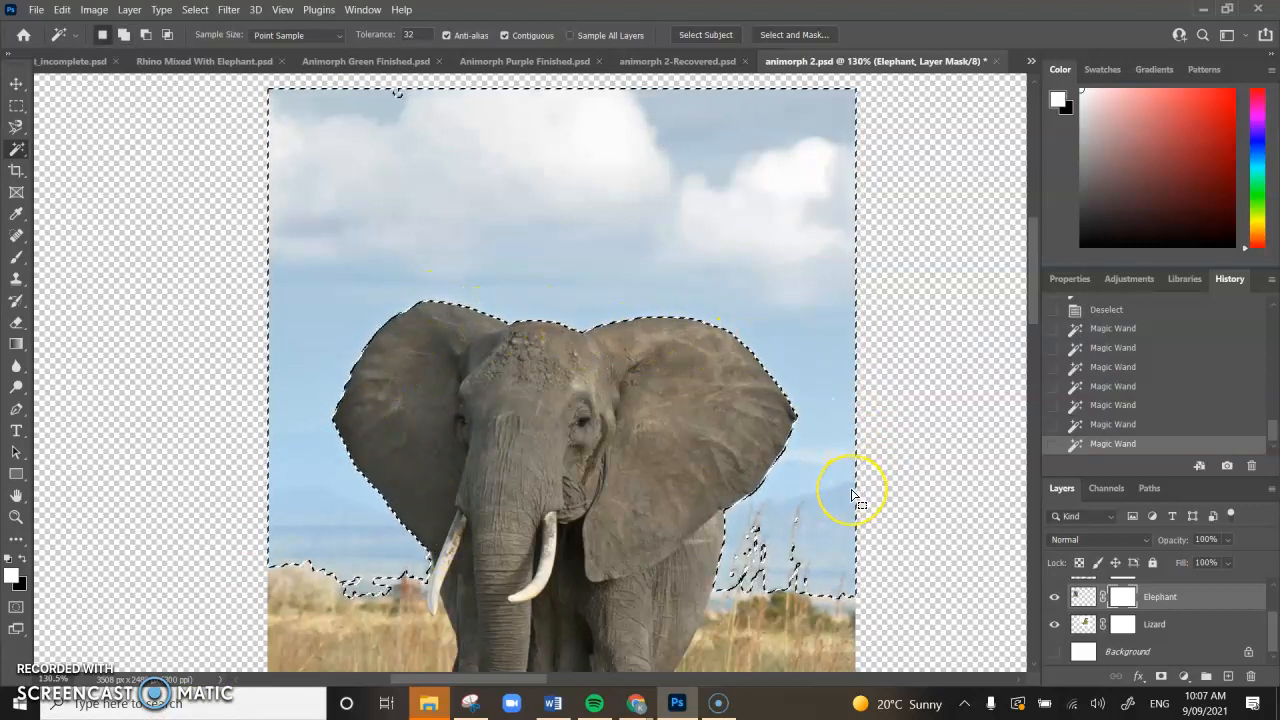
key(Delete)
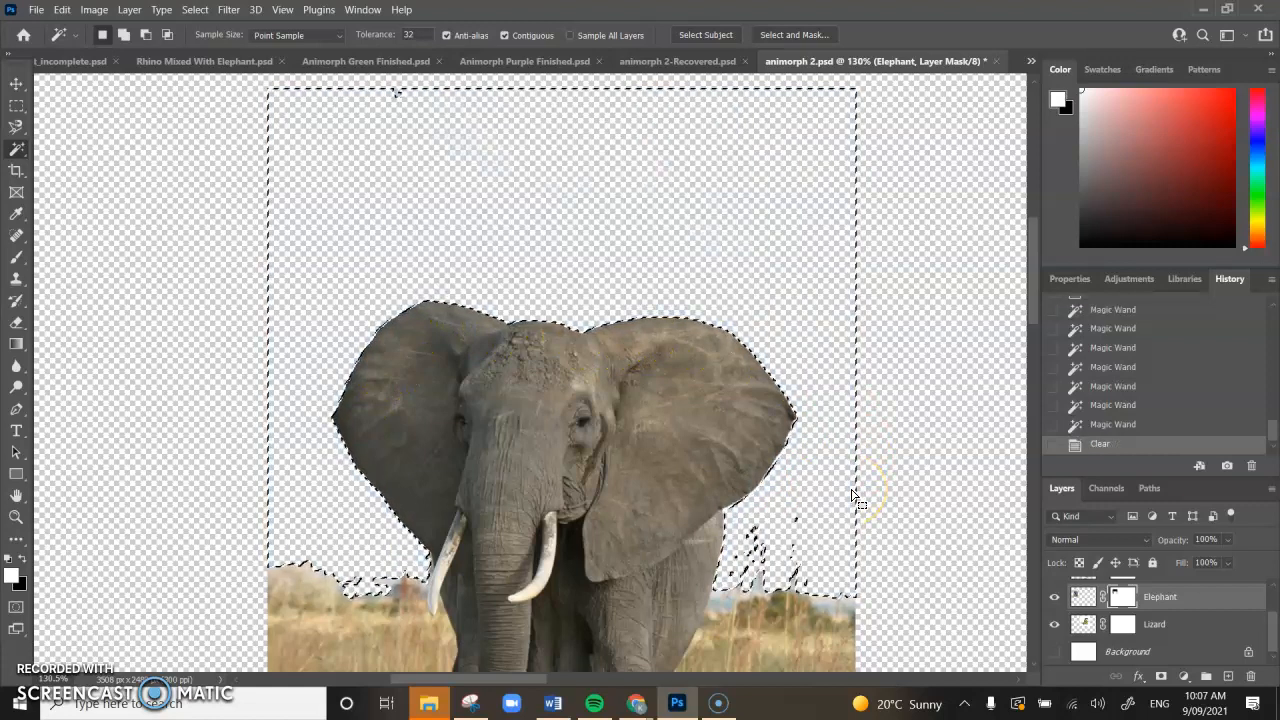
key(ctrl+d)
Step: Try selecting the leftover background beside the left-hand tusk with the Magic Wand at tolerance 32
scroll(625, 463, down, 3)
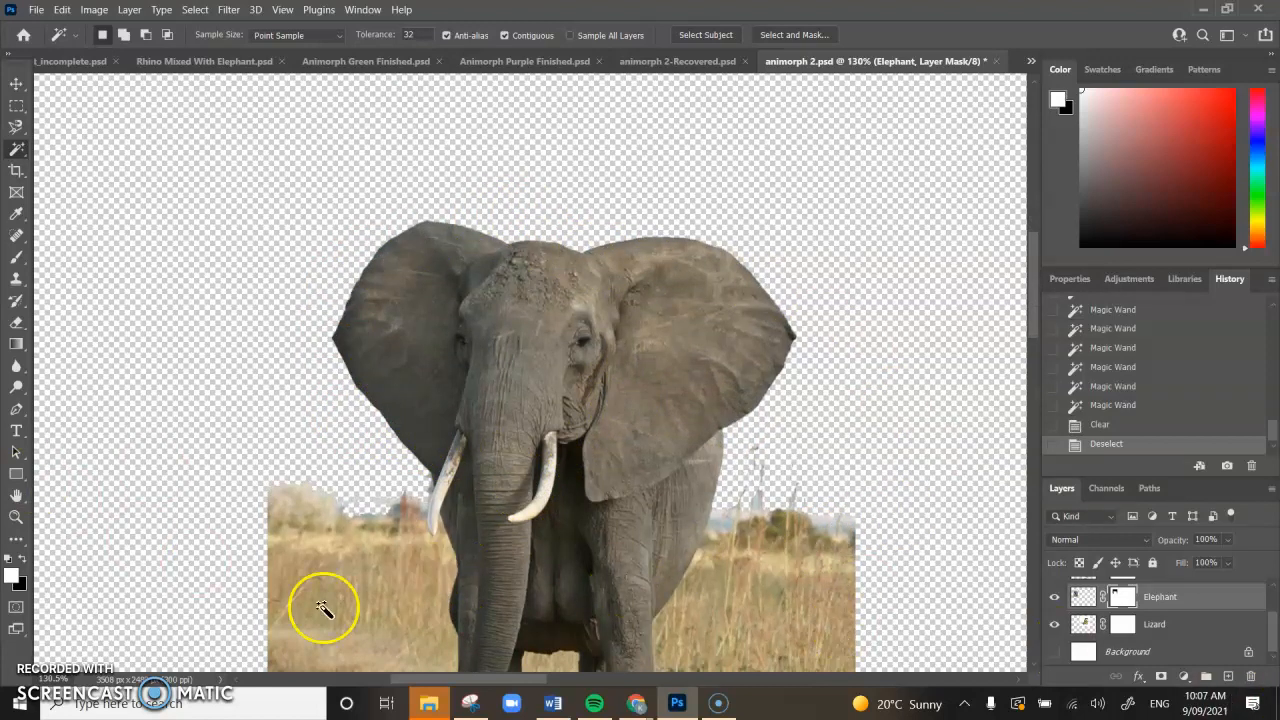
scroll(400, 570, up, 4)
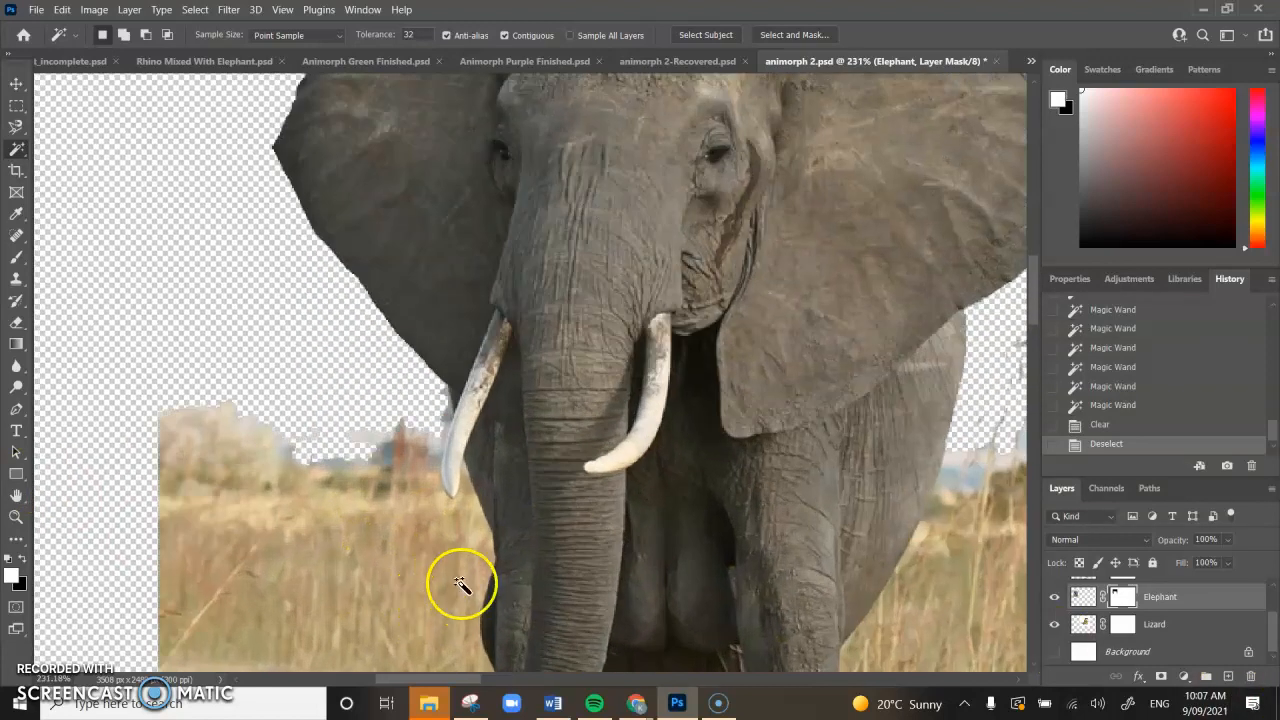
scroll(460, 583, up, 3)
click(409, 381)
key(ctrl+d)
click(425, 393)
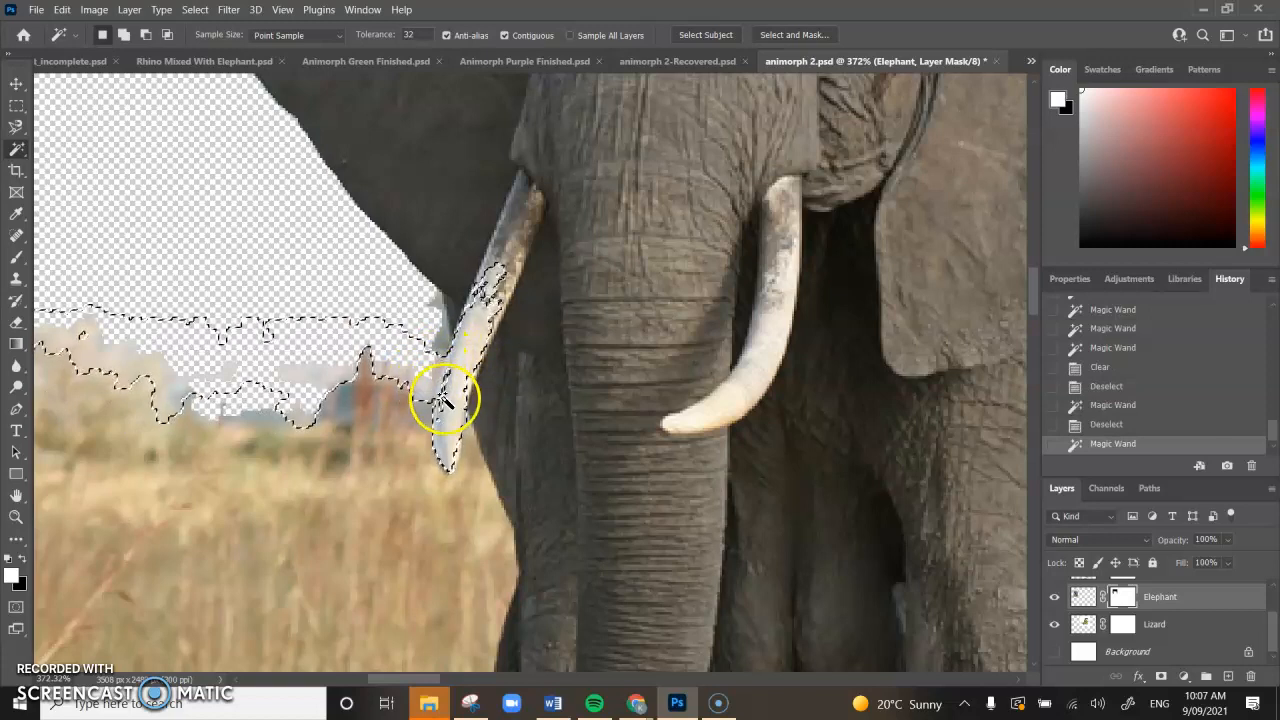
Step: Set the Magic Wand tolerance to 15 and select the leftover background patches along the outer edge of the left-hand tusk
double_click(403, 35)
text(15)
key(ctrl+d)
click(425, 388)
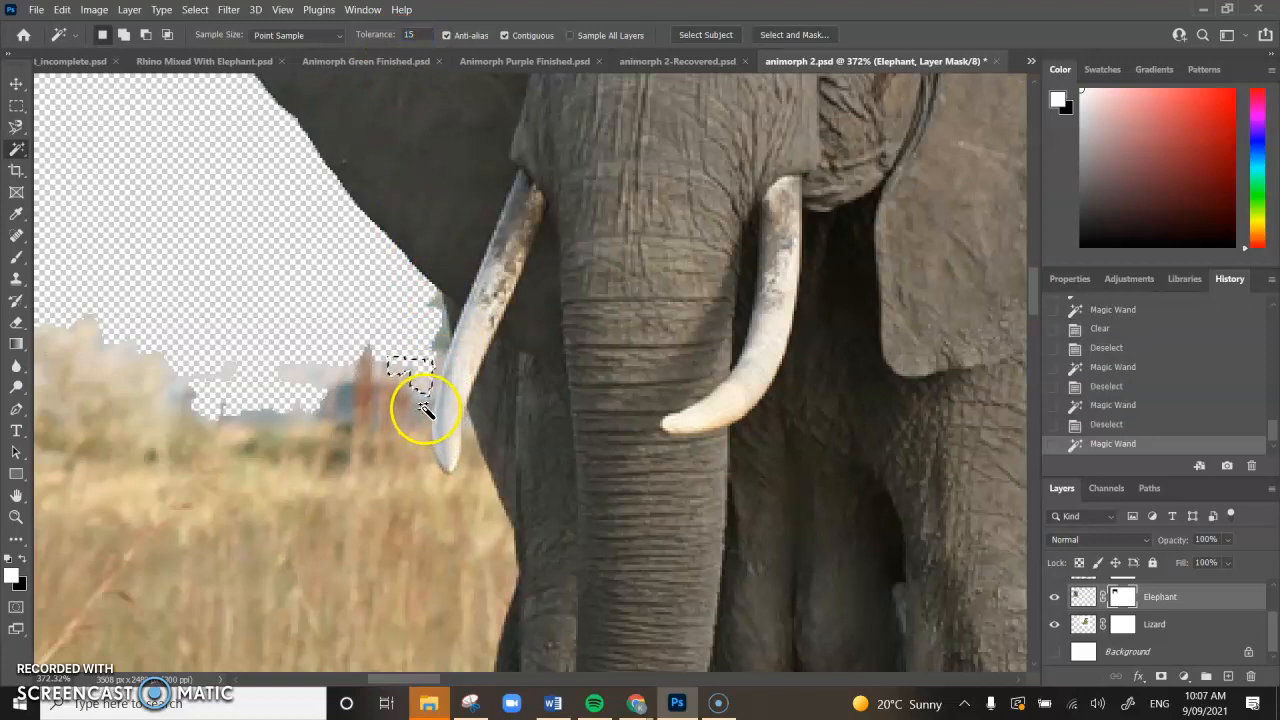
click(424, 410)
shift+click(437, 372)
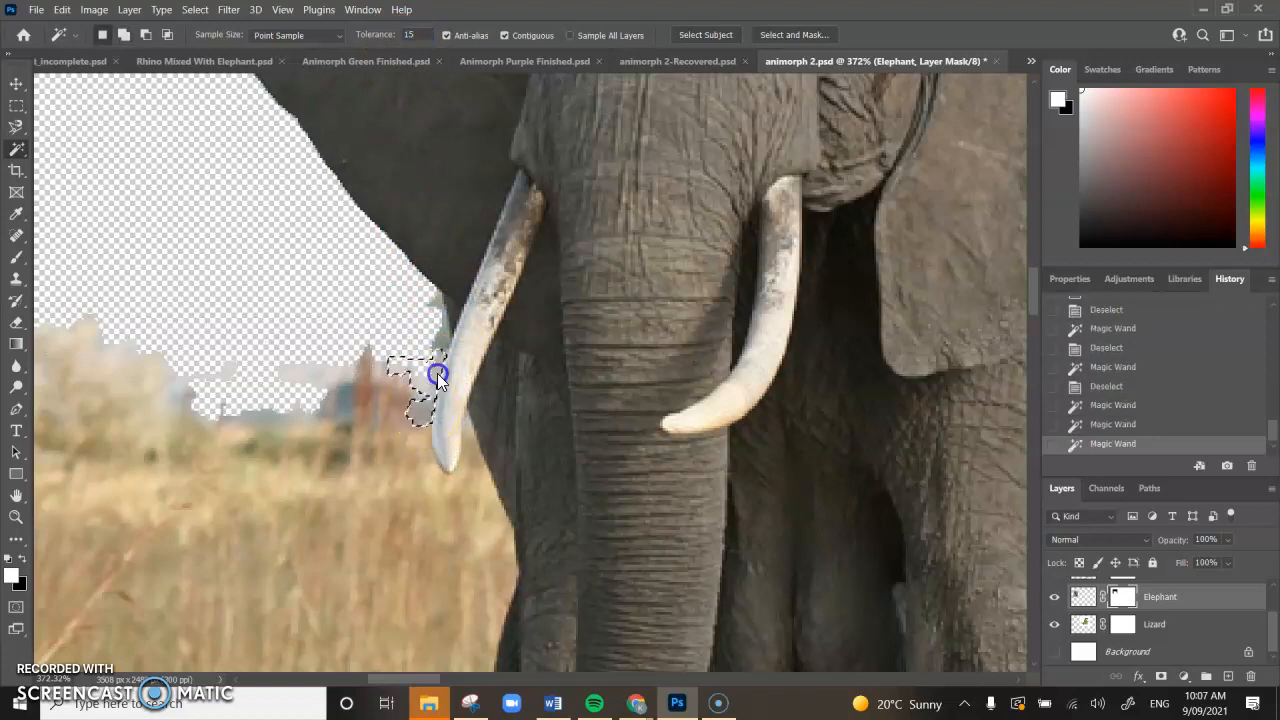
shift+click(443, 338)
shift+click(443, 316)
Step: Extend the selection around the tusk tip and into the grass, and clear it and the strip beside the front leg from the mask
shift+click(422, 415)
shift+click(425, 440)
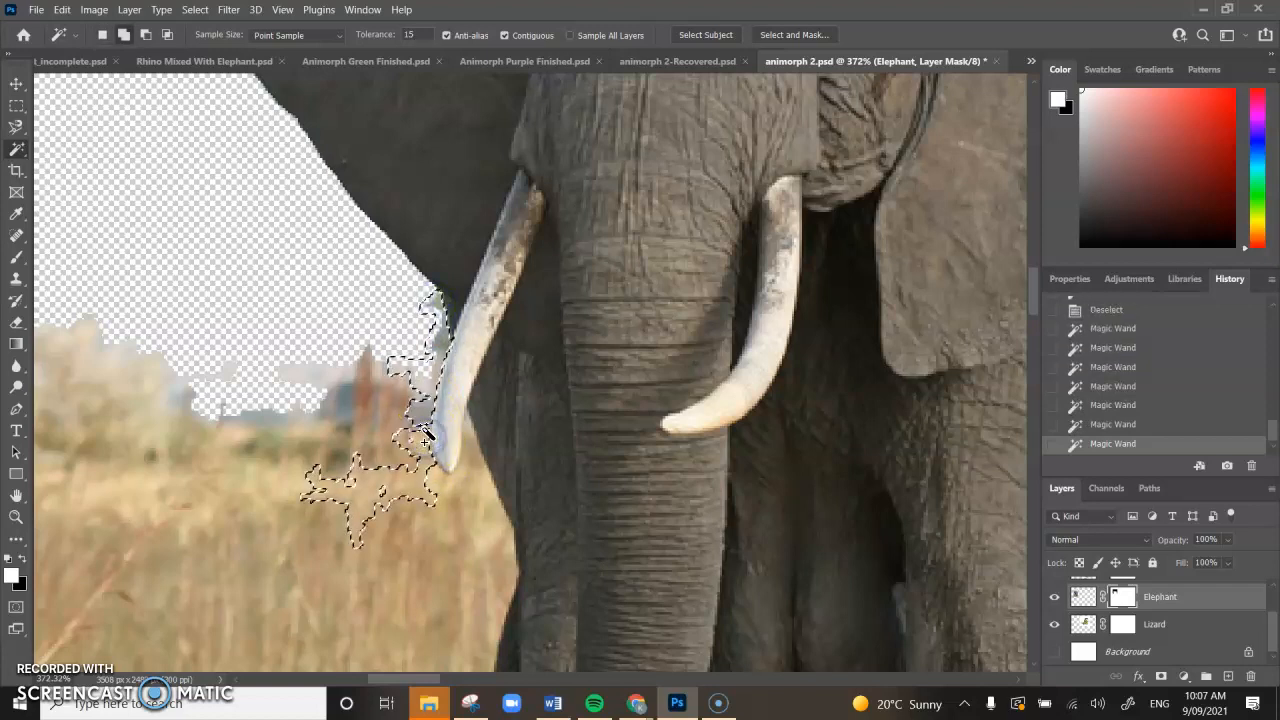
shift+click(437, 474)
shift+click(437, 472)
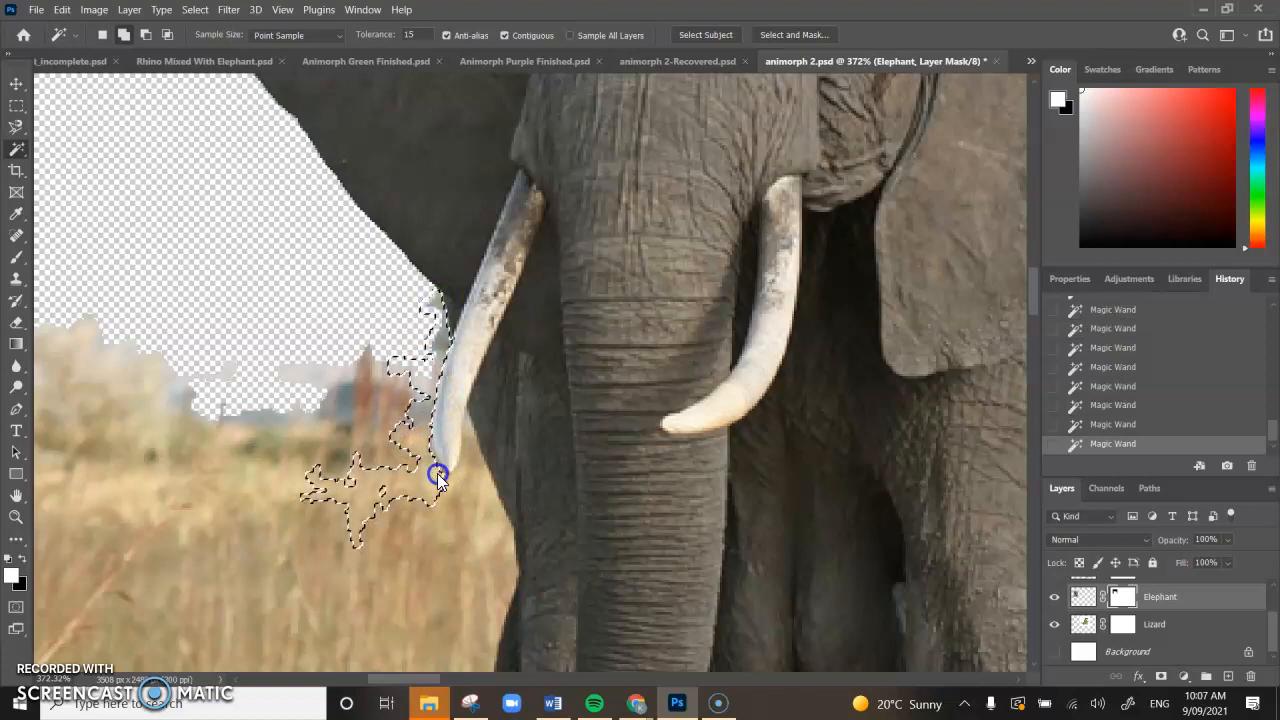
shift+click(467, 465)
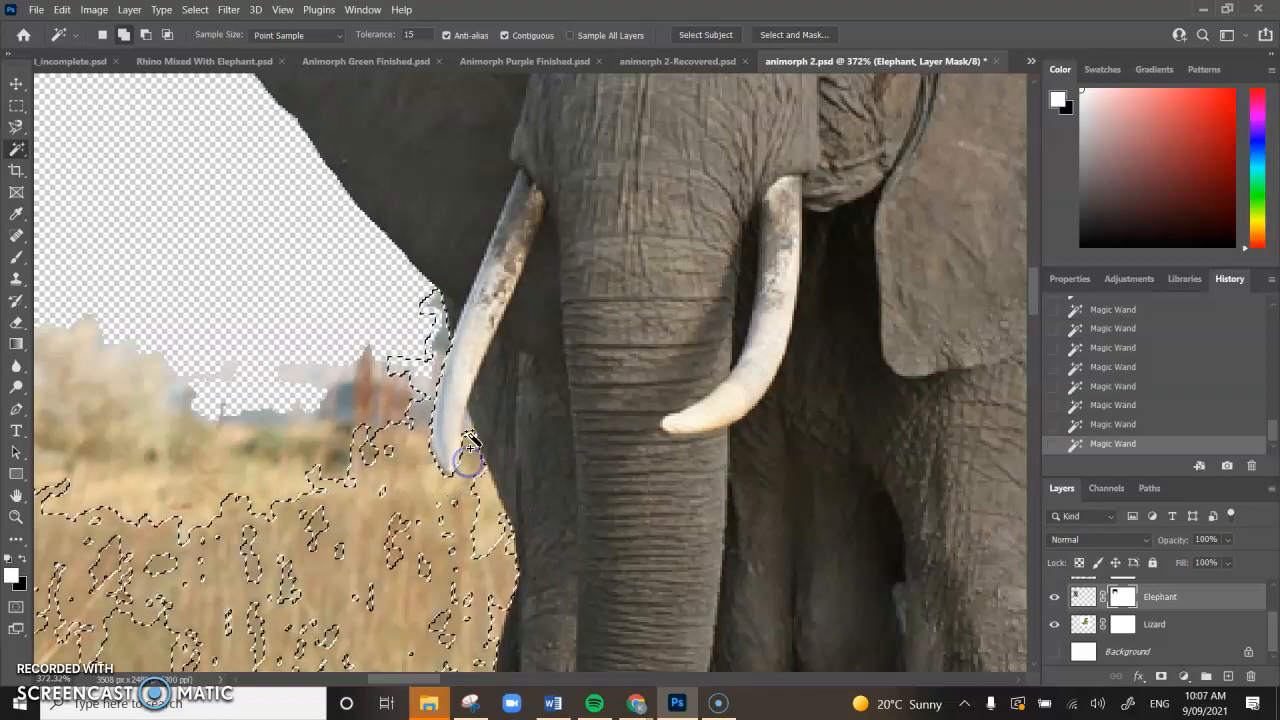
click(464, 428)
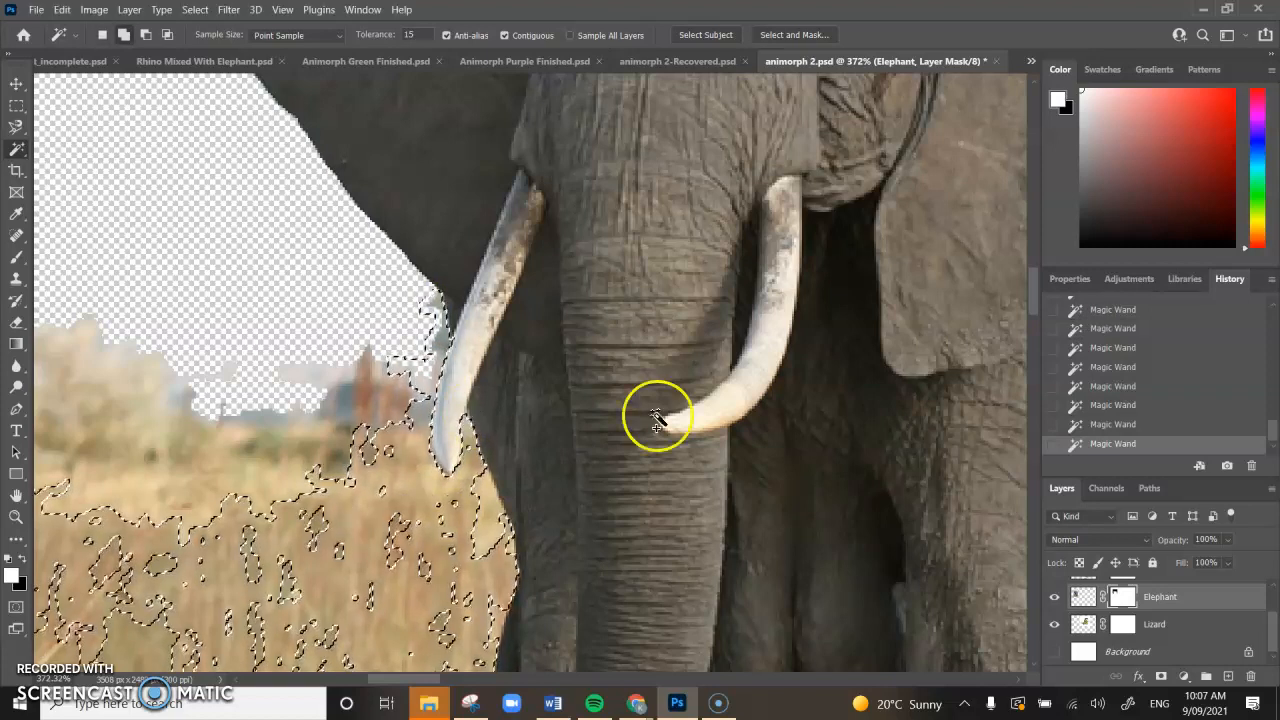
key(Delete)
click(484, 580)
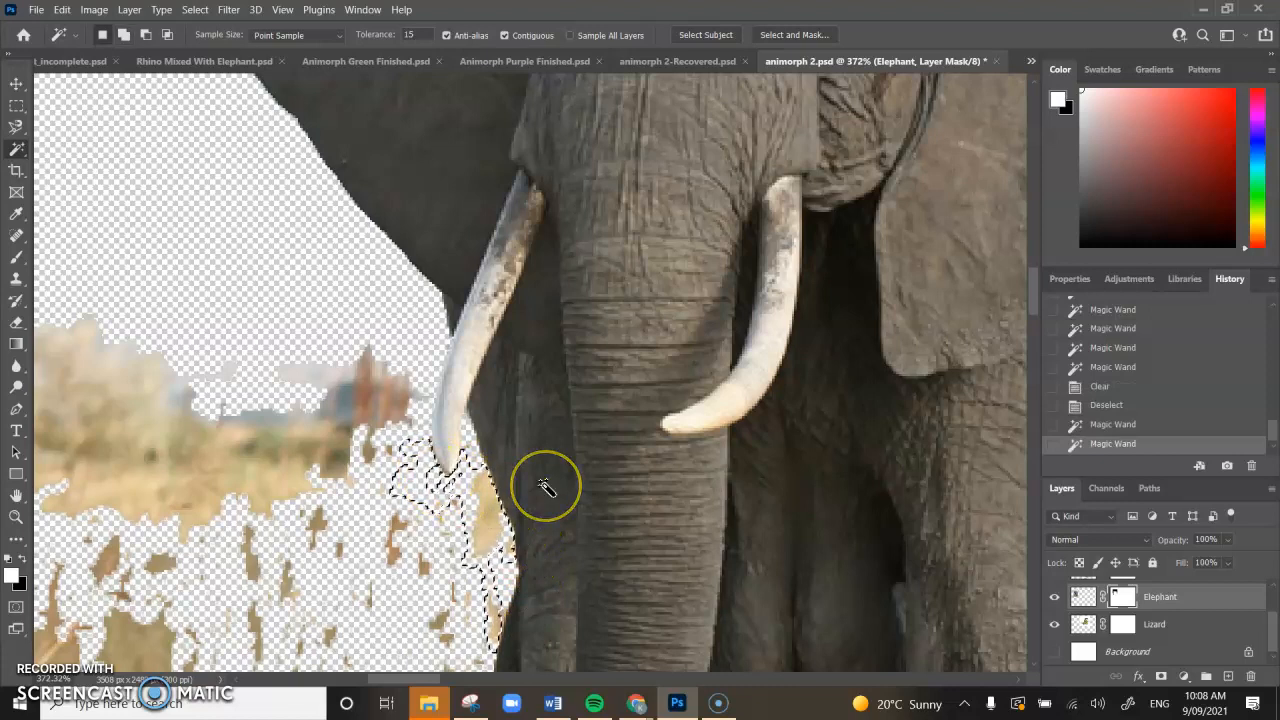
key(Delete)
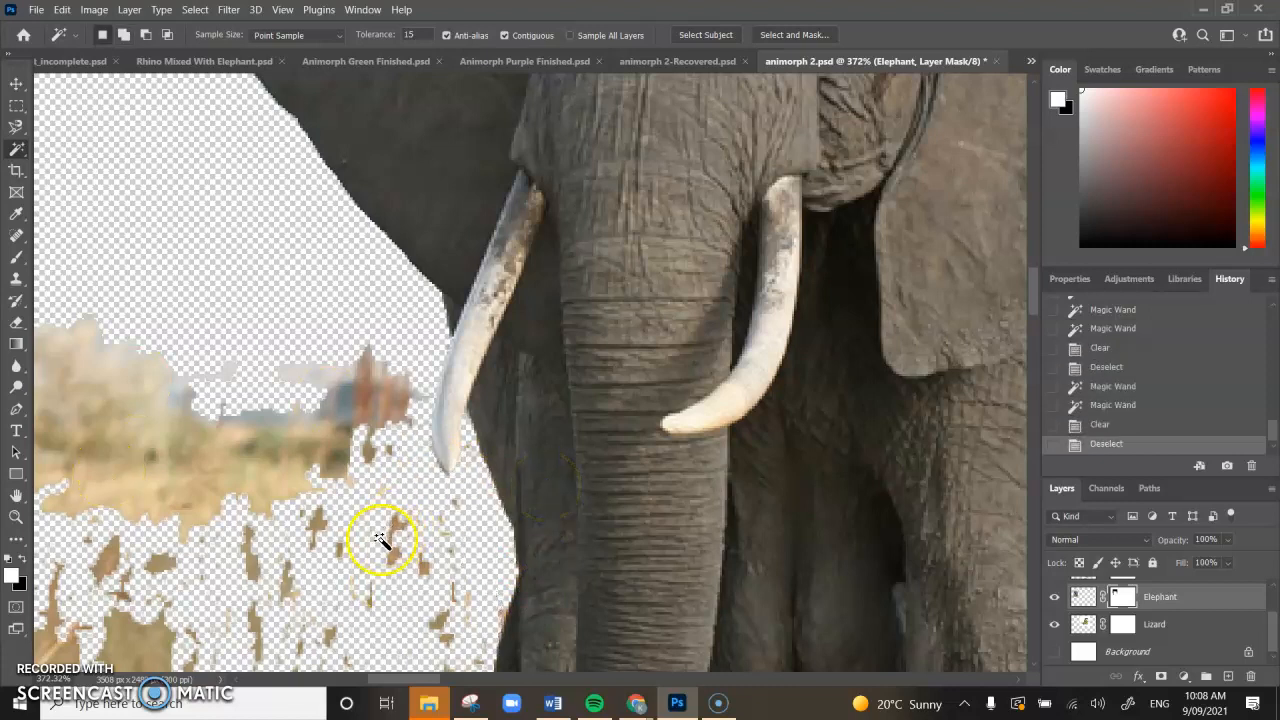
Step: Clear the leftover trees and grass on the elephant's left-hand side from the layer mask using rectangular marquee selections
scroll(380, 540, down, 4)
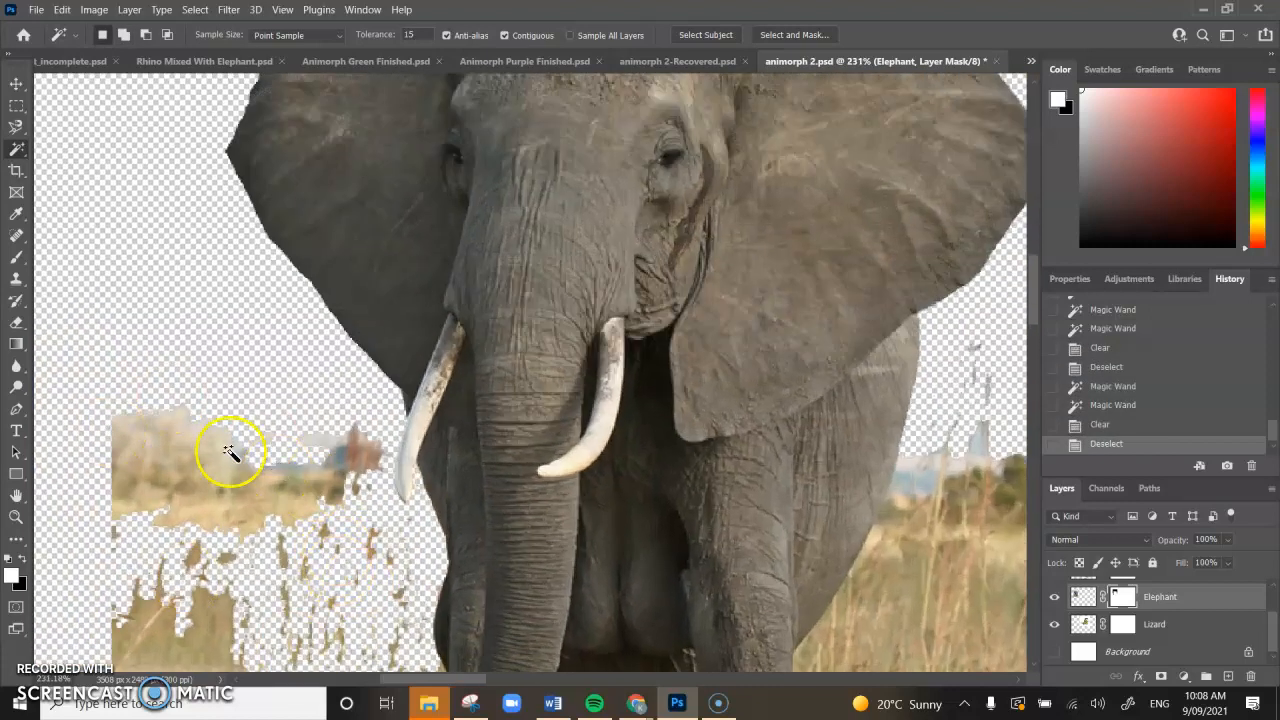
click(19, 105)
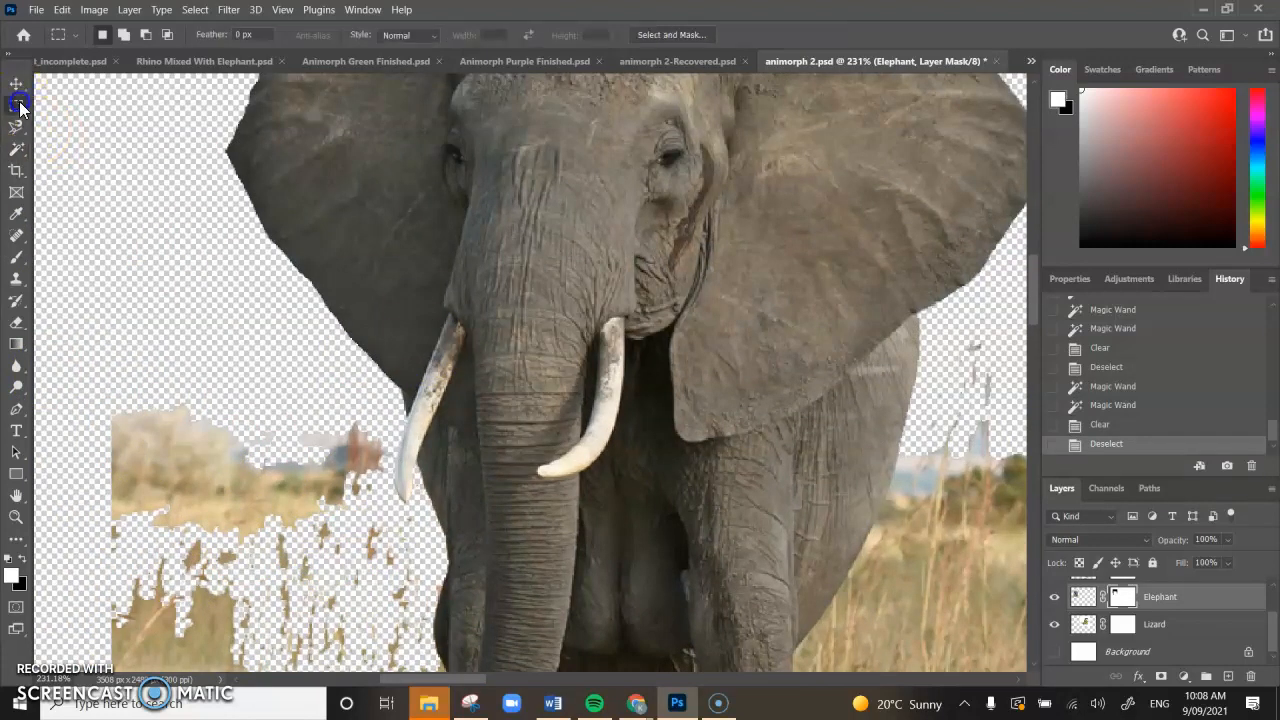
drag(85, 342, 321, 599)
key(Delete)
drag(274, 423, 236, 465)
click(347, 397)
key(Delete)
click(447, 624)
Step: Erase the stray grass specks below the left-hand tusk from the Elephant mask with a hard 20 px Eraser
scroll(433, 636, up, 4)
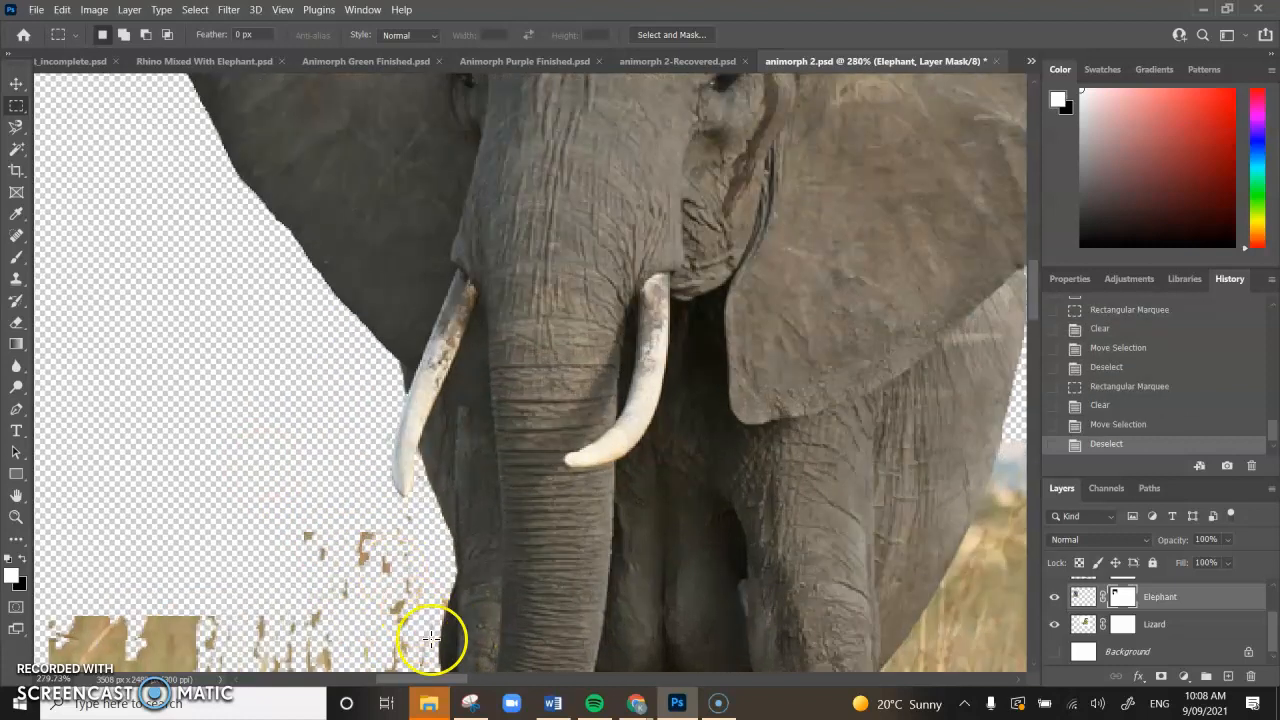
drag(582, 607, 535, 491)
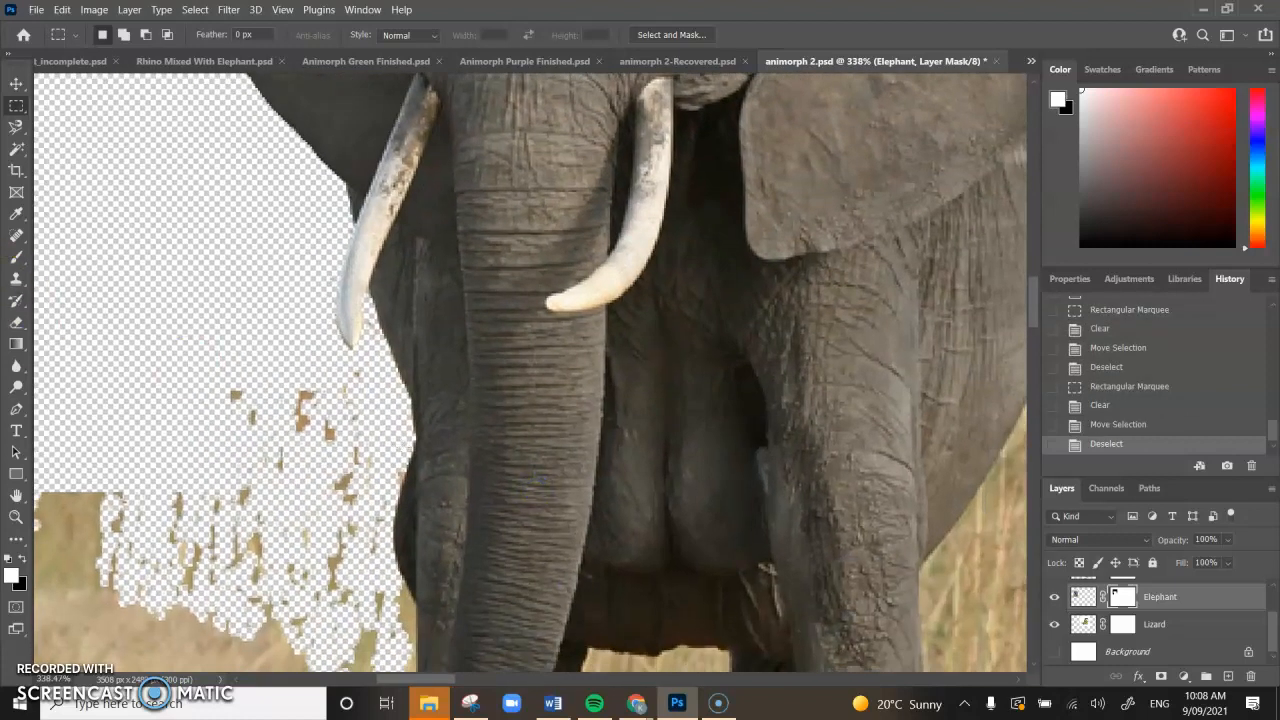
click(16, 325)
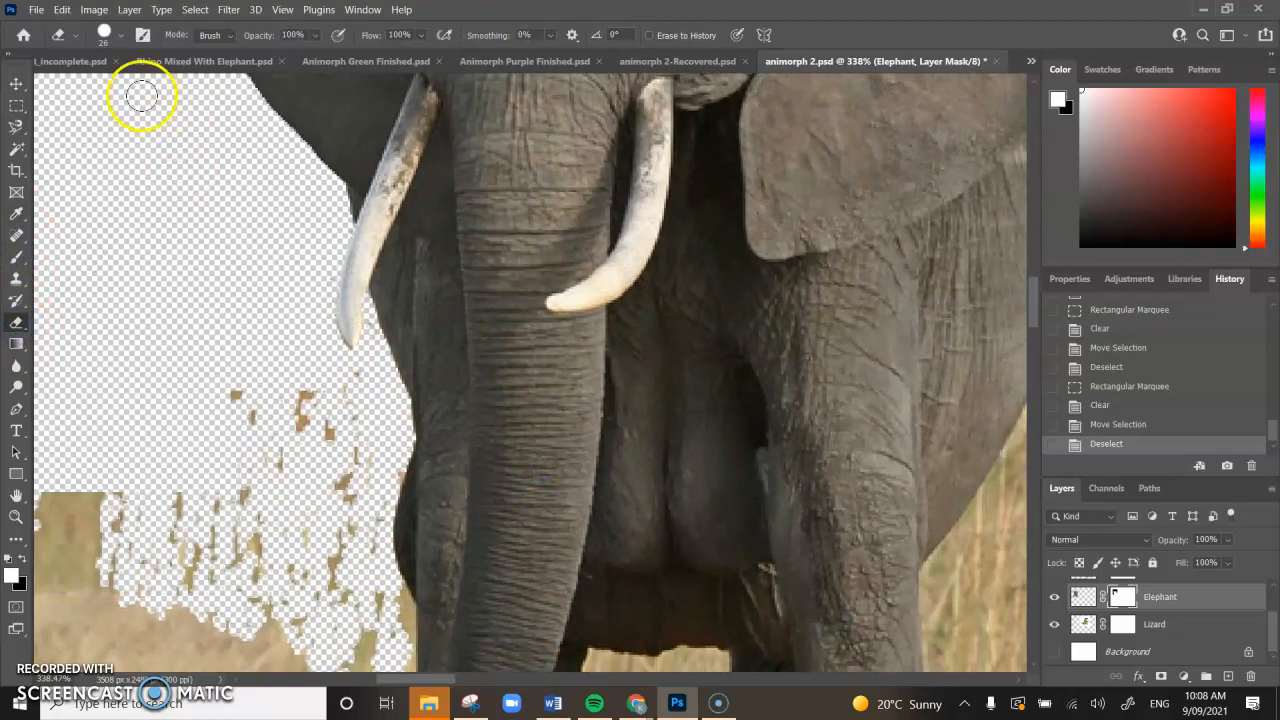
click(119, 37)
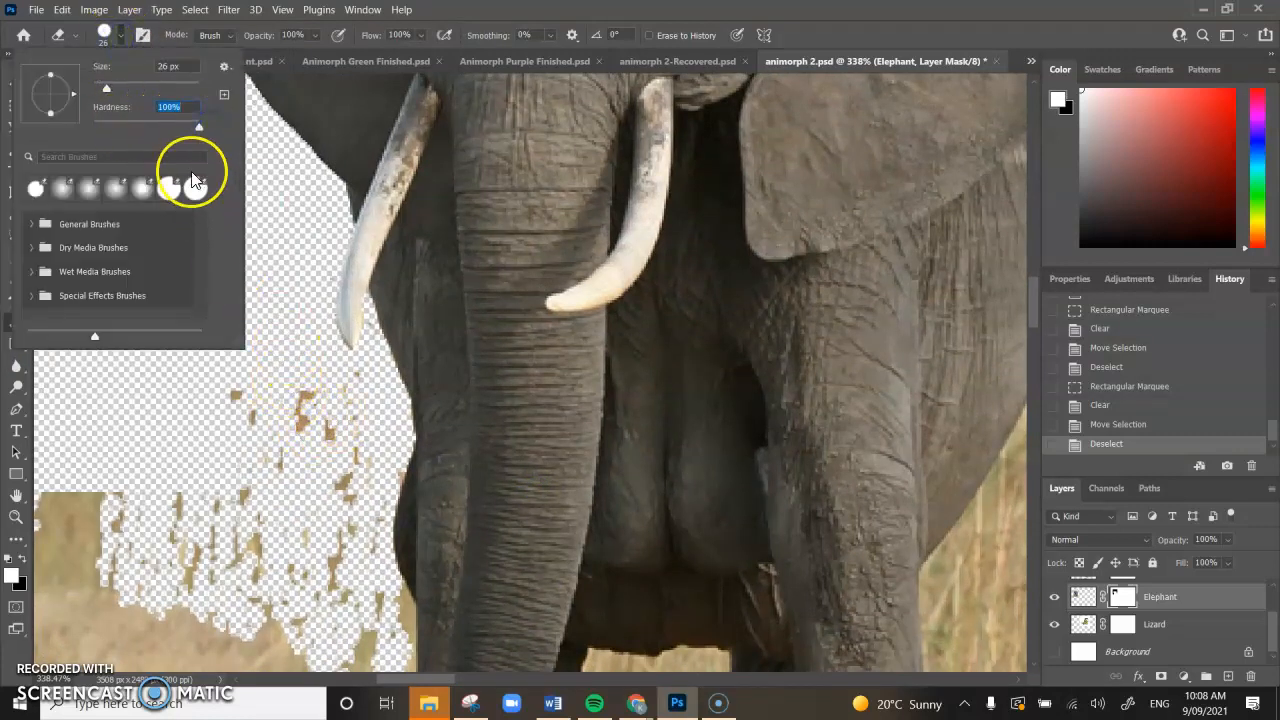
drag(105, 90, 102, 87)
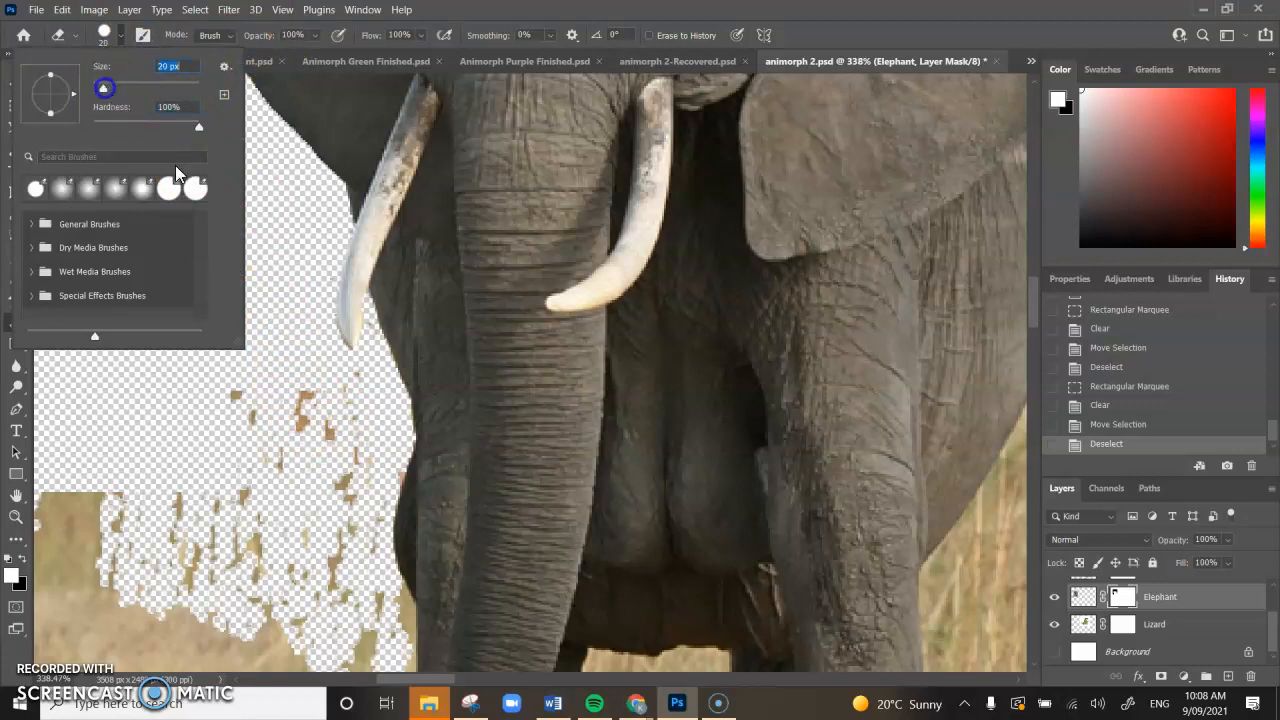
click(306, 417)
click(303, 432)
click(286, 400)
click(238, 394)
click(229, 431)
click(183, 530)
click(256, 548)
click(262, 500)
click(255, 575)
click(329, 436)
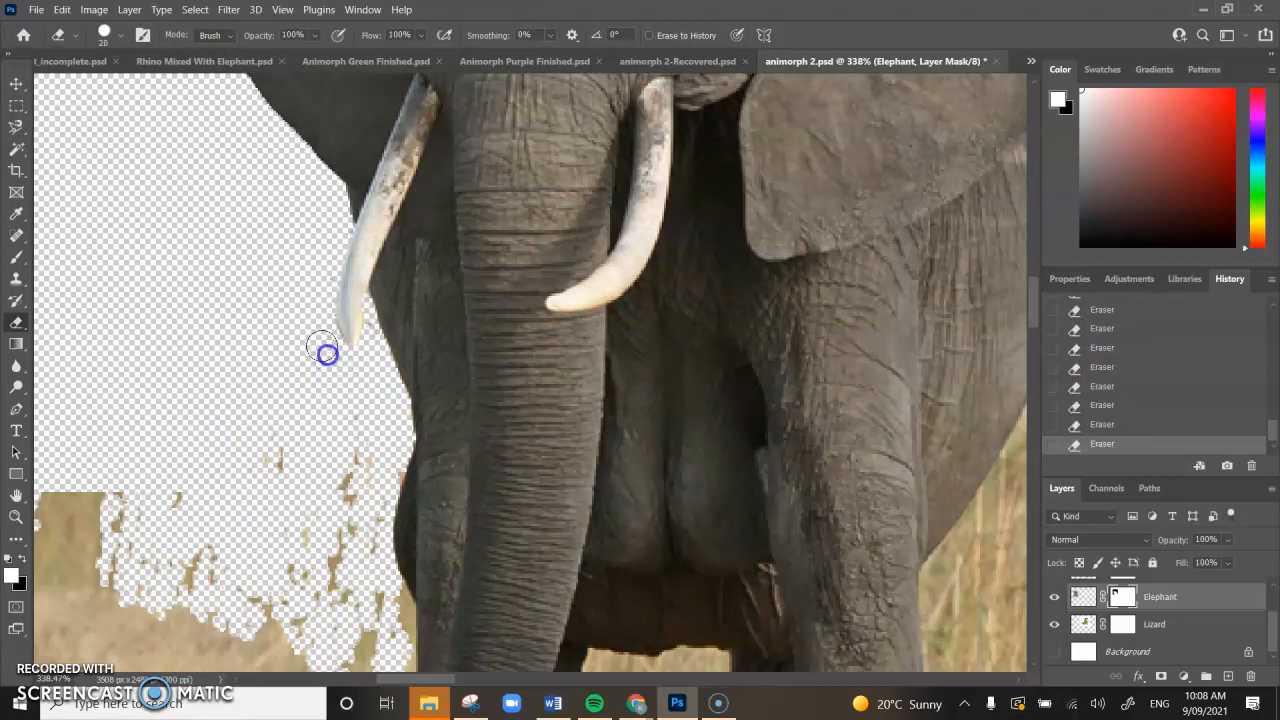
Step: Erase the specks beside the elephant's left-hand front leg and restore the overcut leg edge by swapping the mask colours
click(355, 397)
click(390, 355)
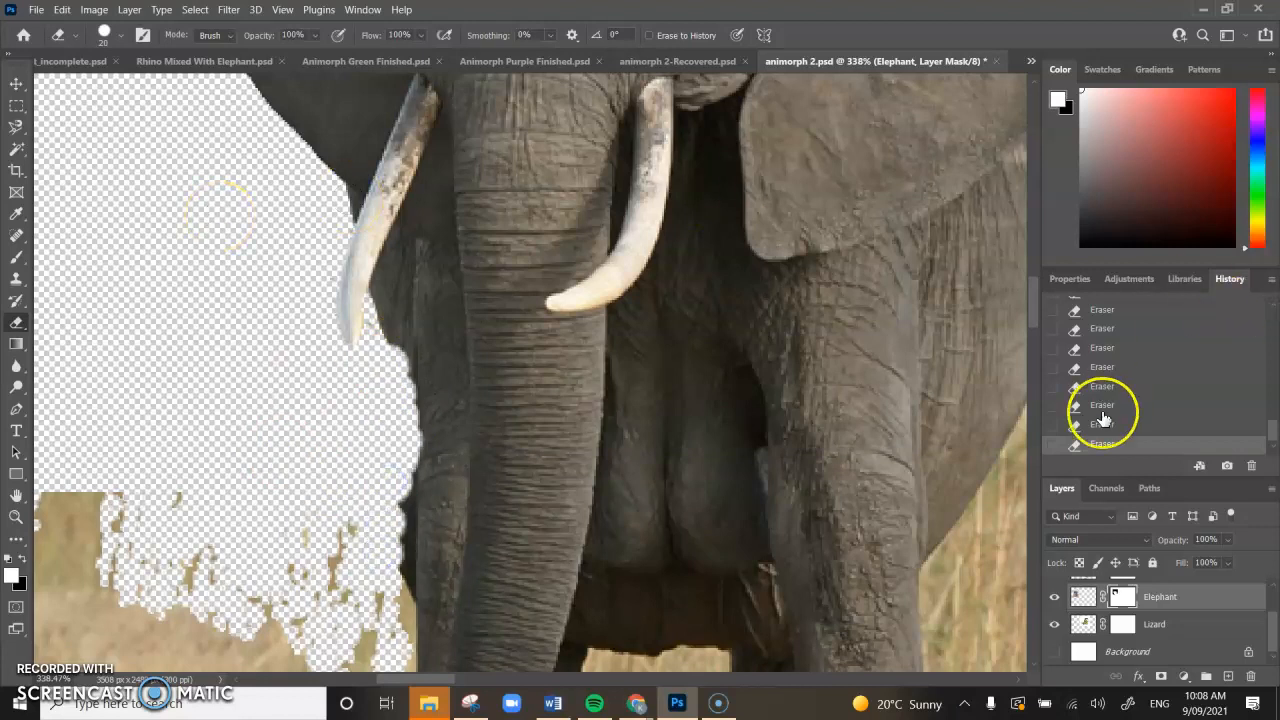
scroll(1106, 425, up, 1)
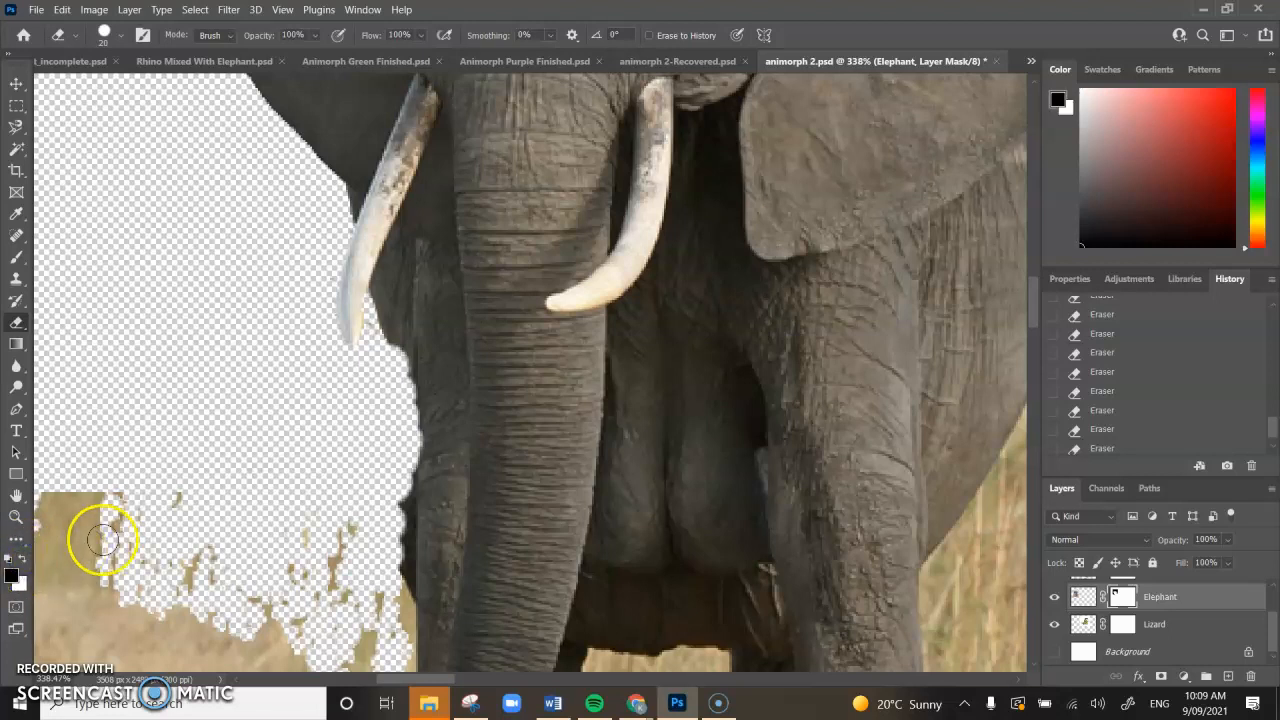
drag(413, 463, 415, 460)
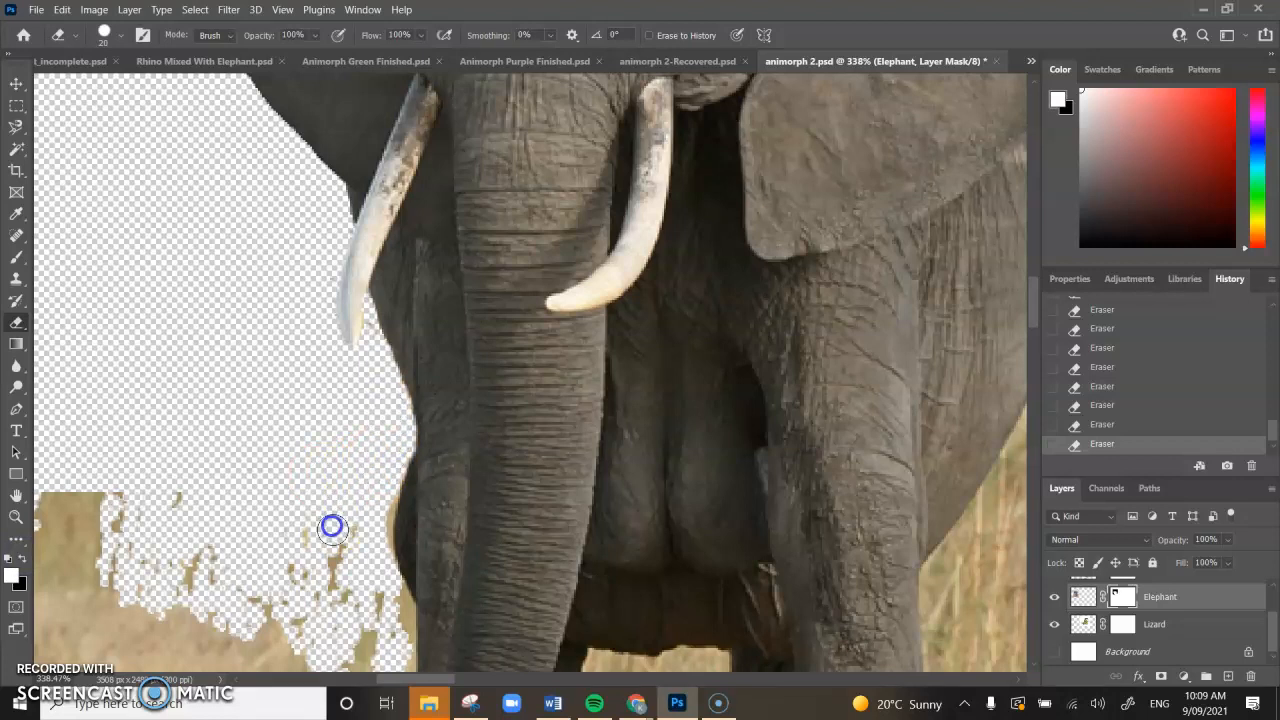
Step: Add a new layer filled with solid pink at 100% opacity and place it between the Lizard and Background layers
scroll(314, 491, down, 6)
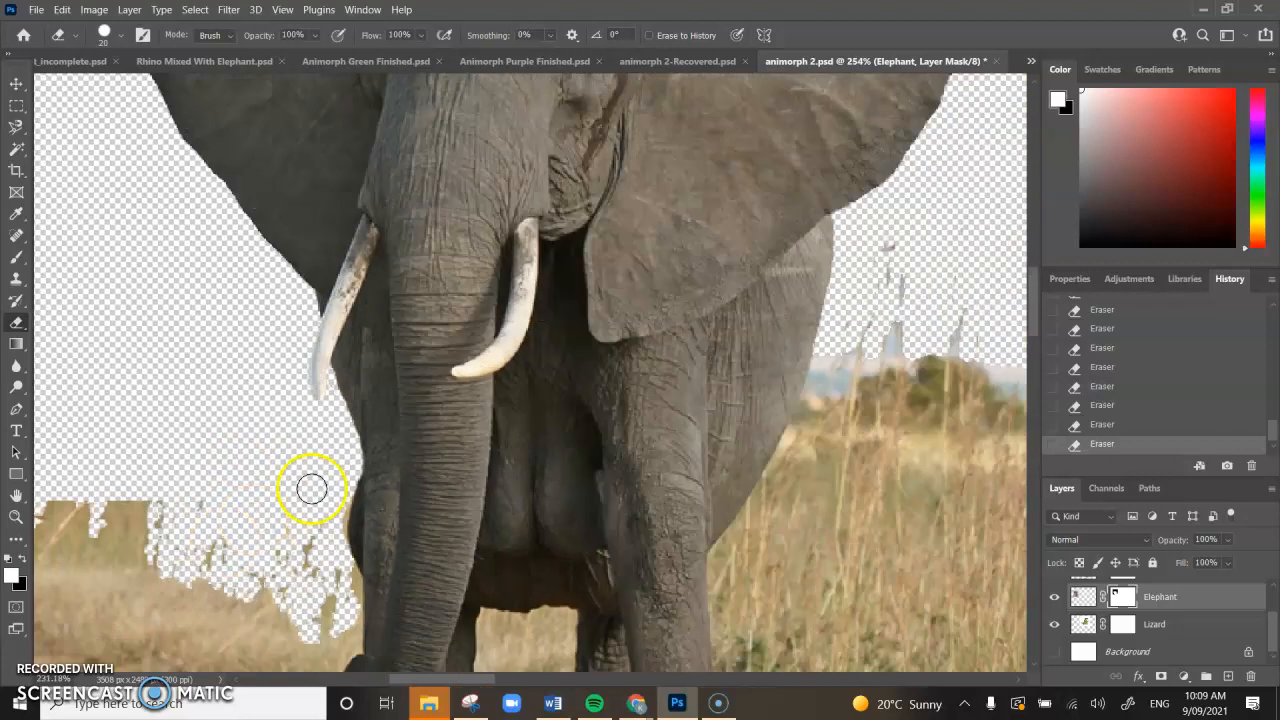
scroll(775, 525, down, 5)
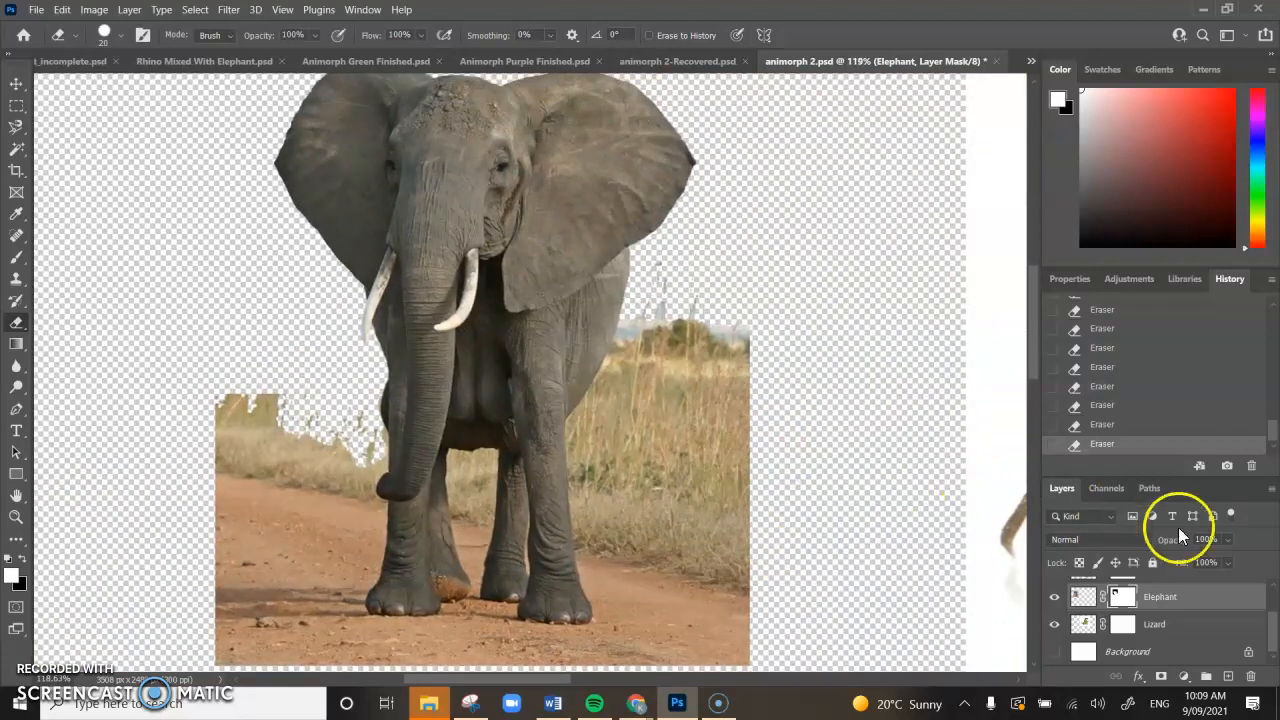
click(1228, 677)
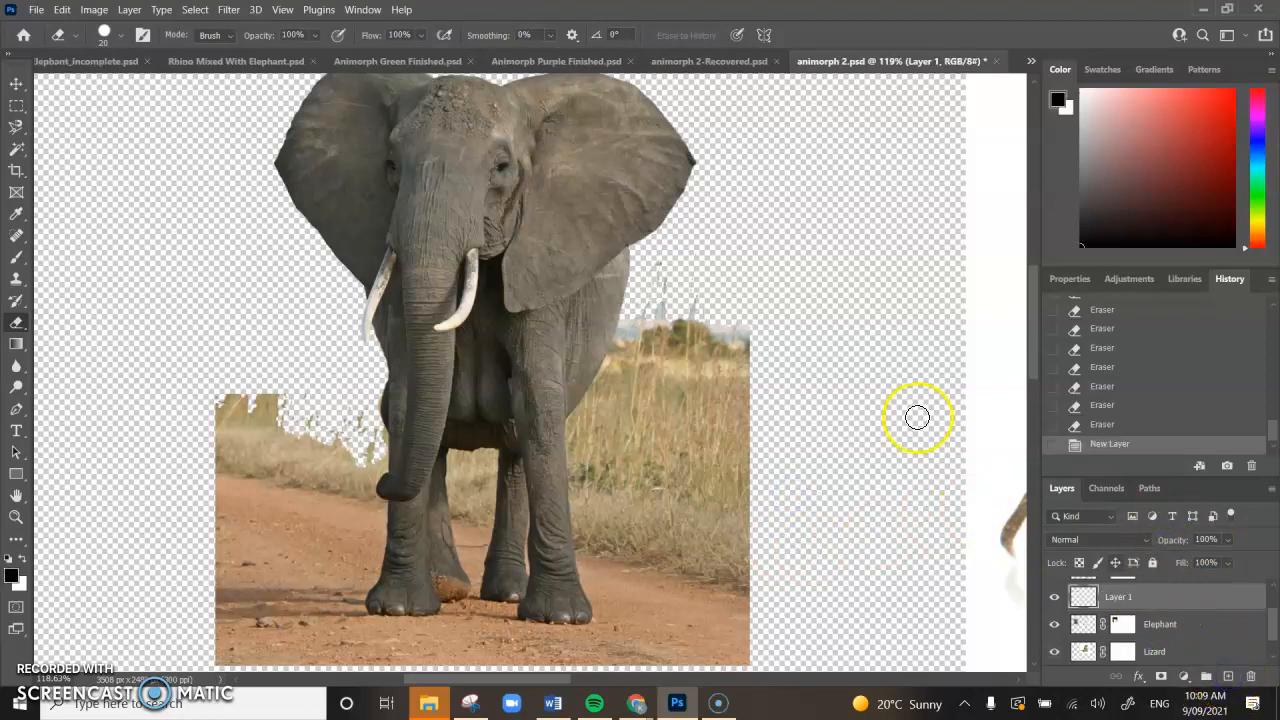
click(62, 10)
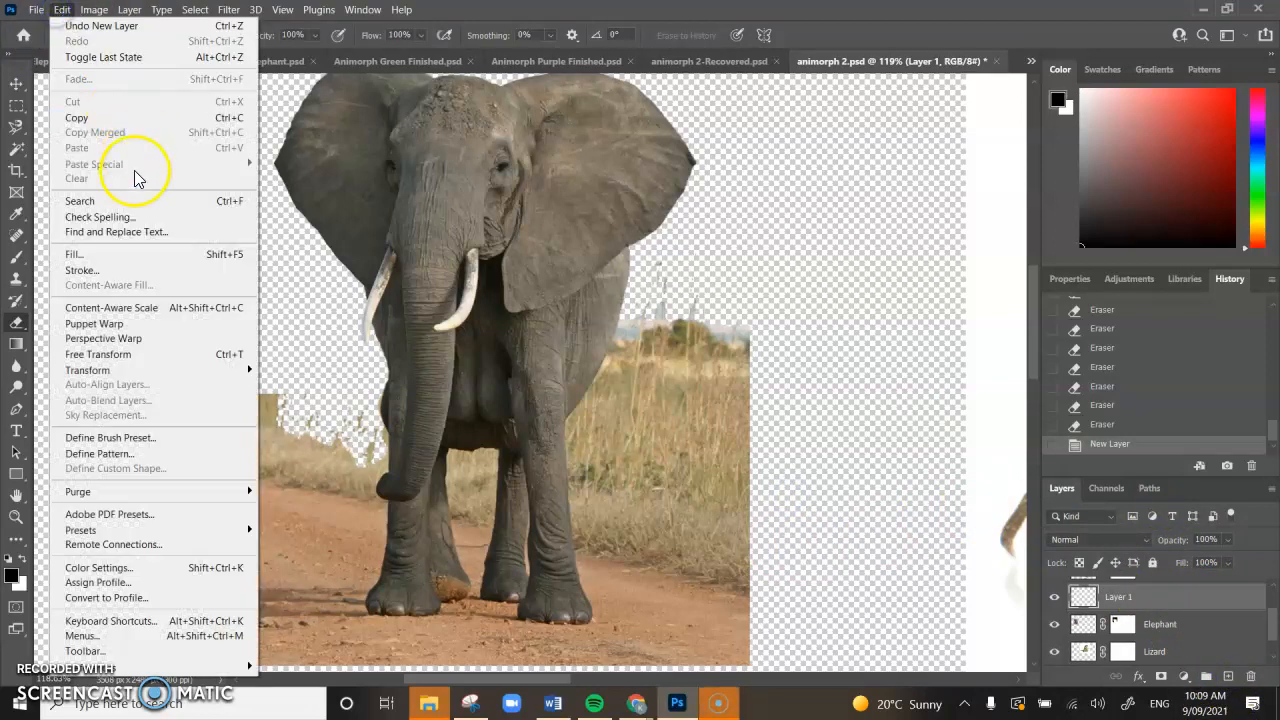
click(128, 262)
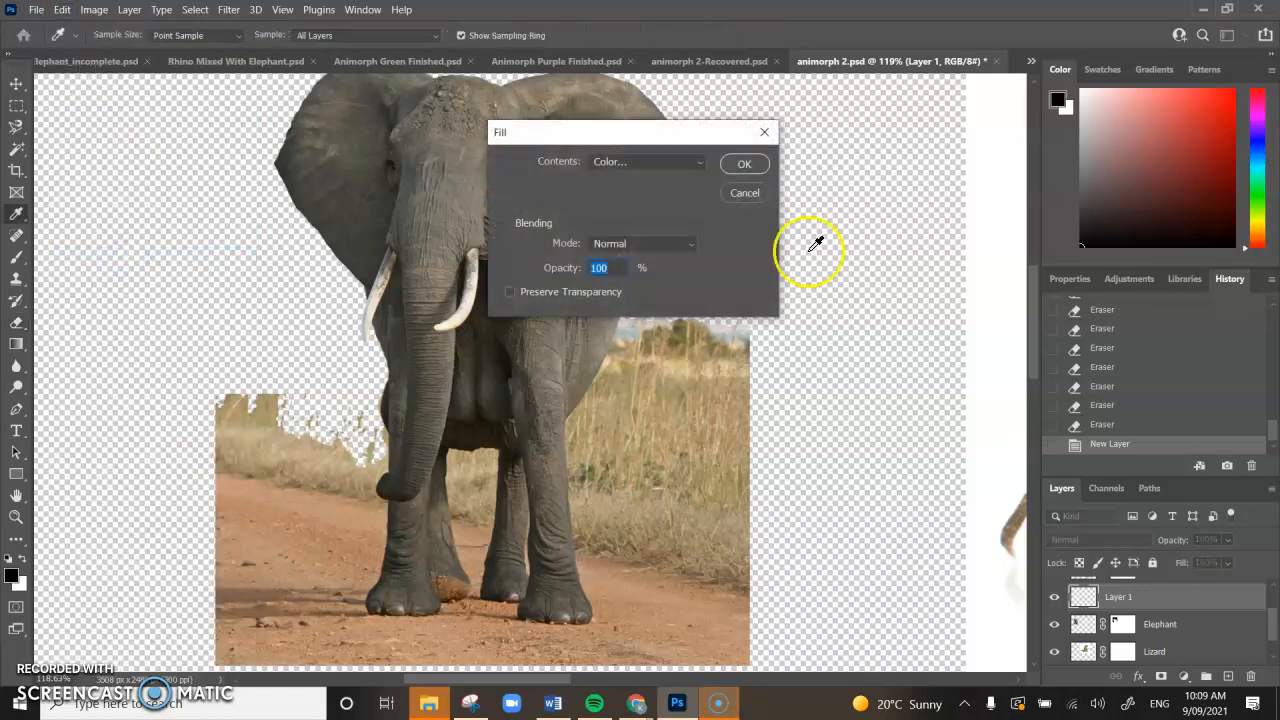
click(643, 164)
click(628, 206)
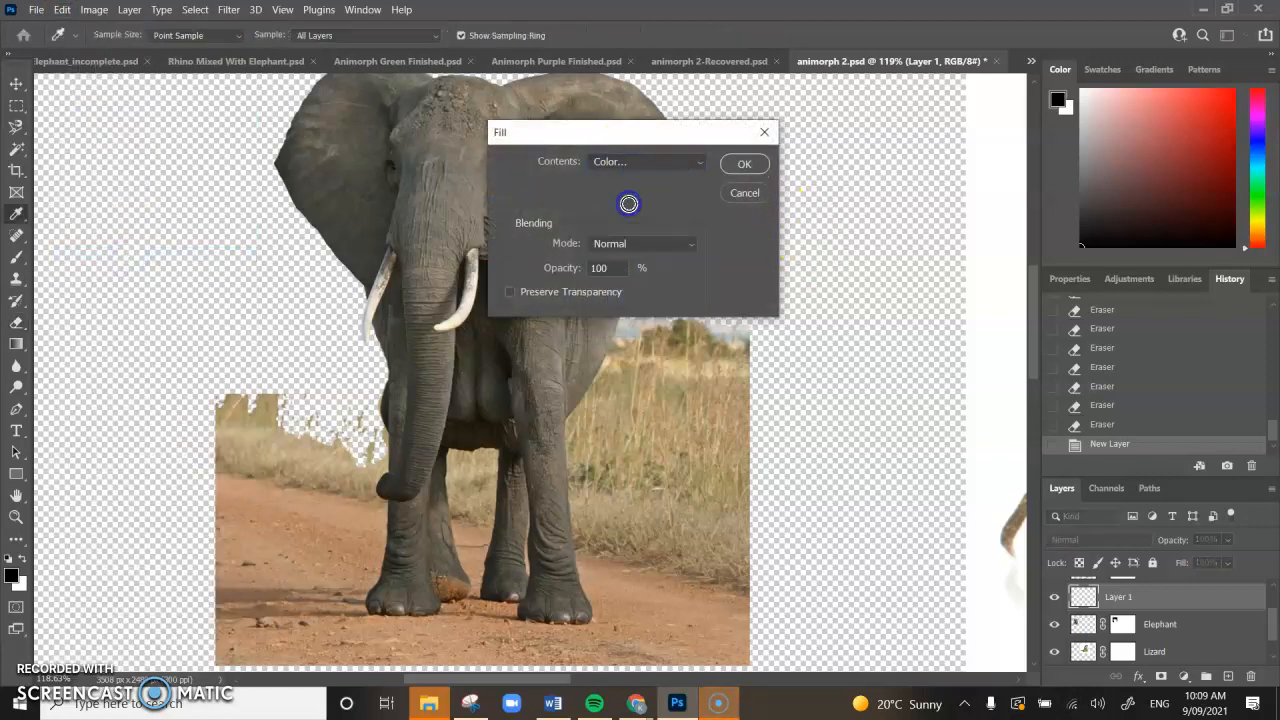
click(805, 135)
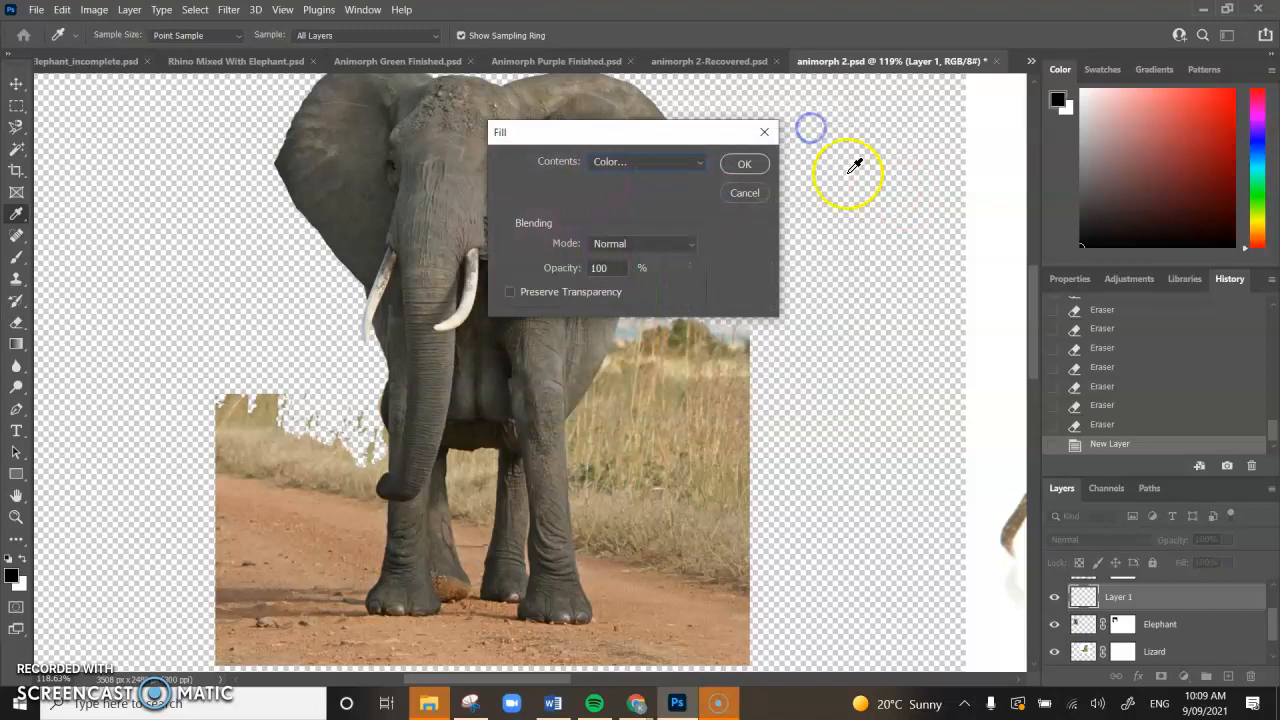
click(745, 165)
key(e)
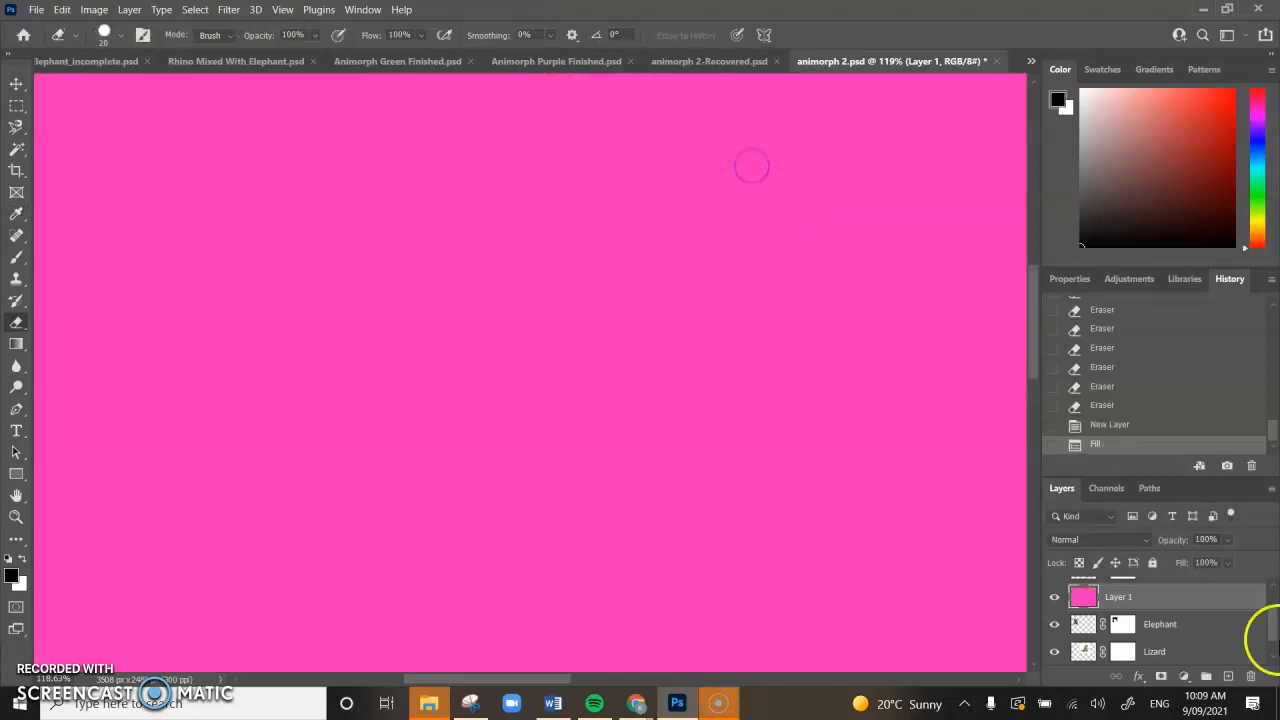
drag(1181, 598, 1188, 650)
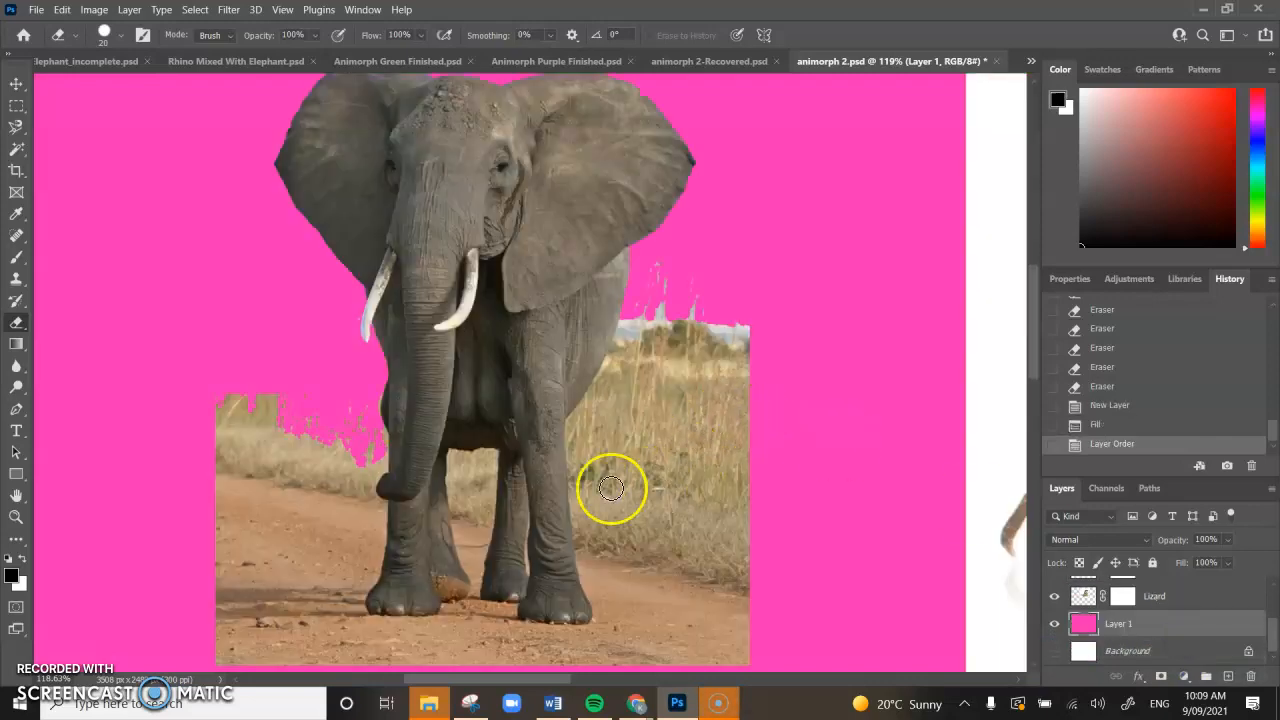
scroll(329, 380, up, 1)
scroll(243, 429, up, 2)
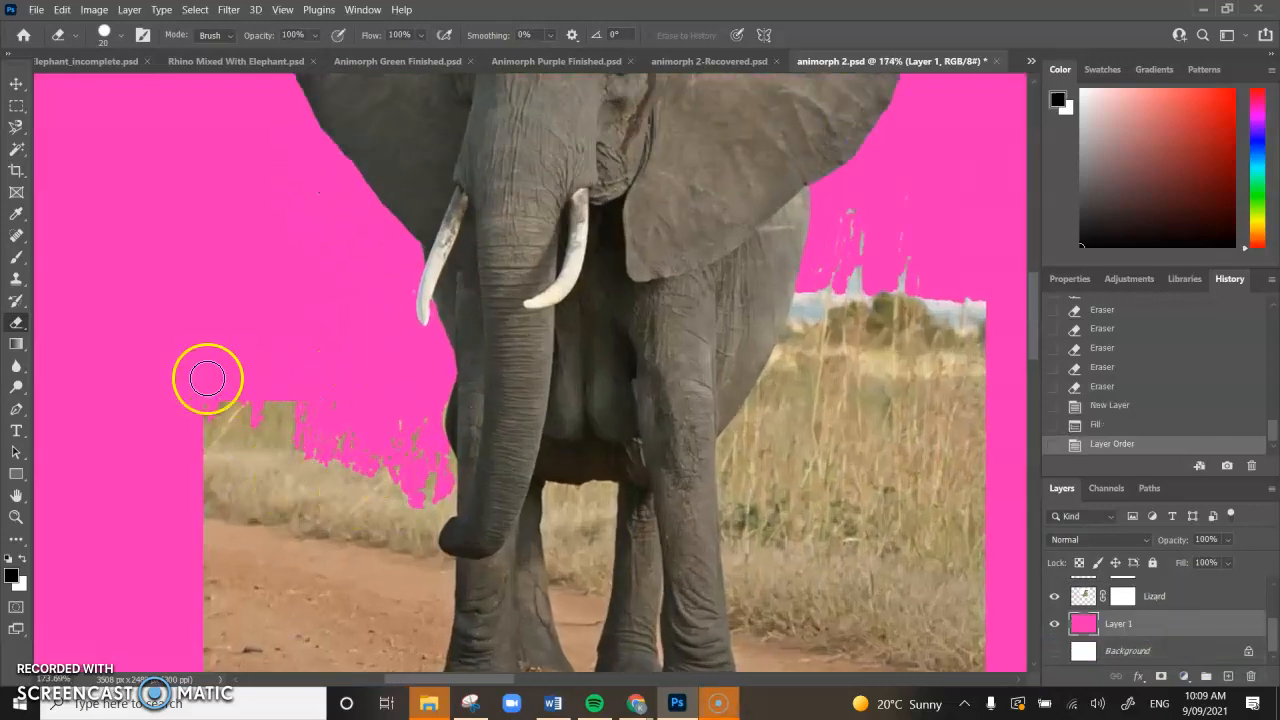
scroll(370, 400, up, 2)
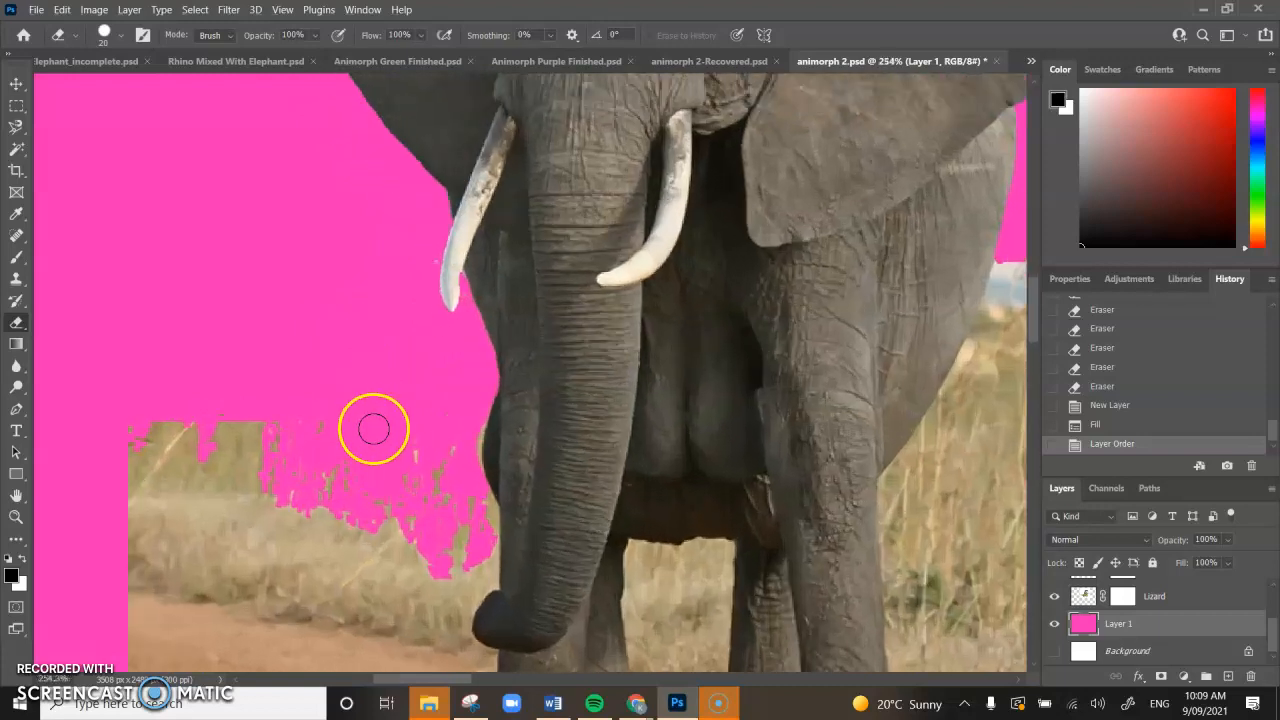
scroll(446, 381, up, 3)
drag(504, 297, 425, 560)
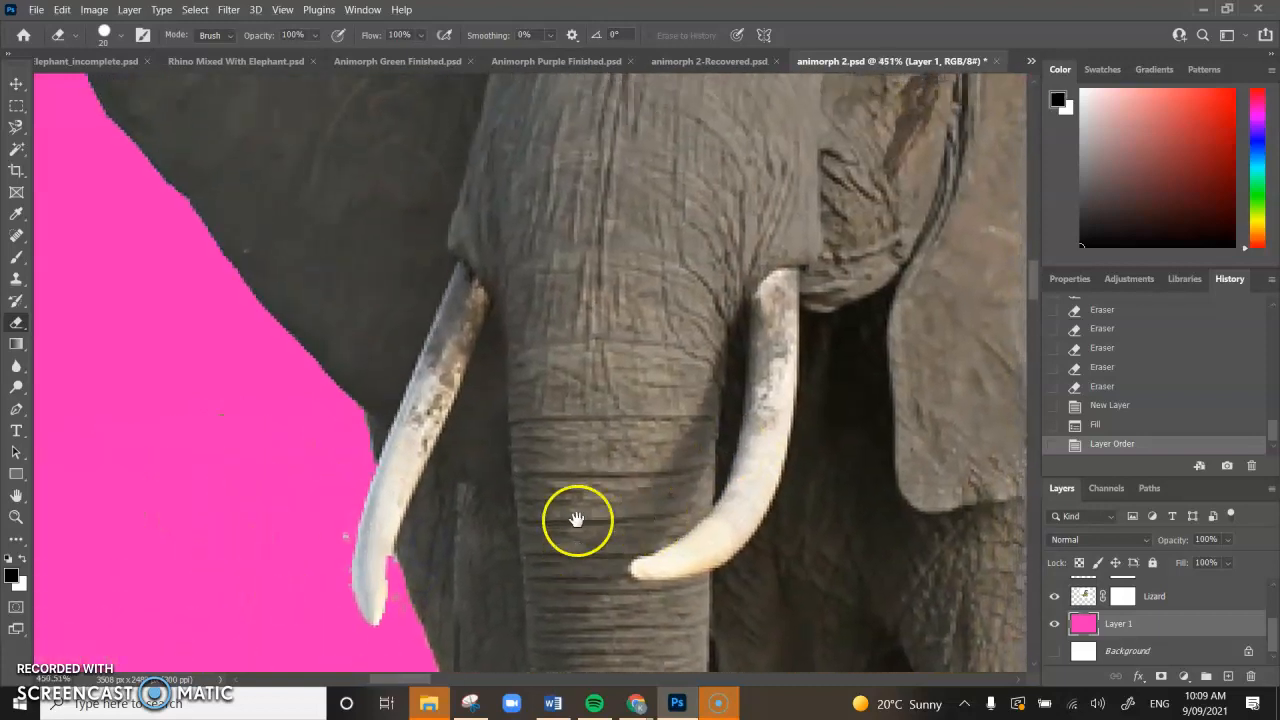
drag(577, 519, 595, 335)
click(340, 350)
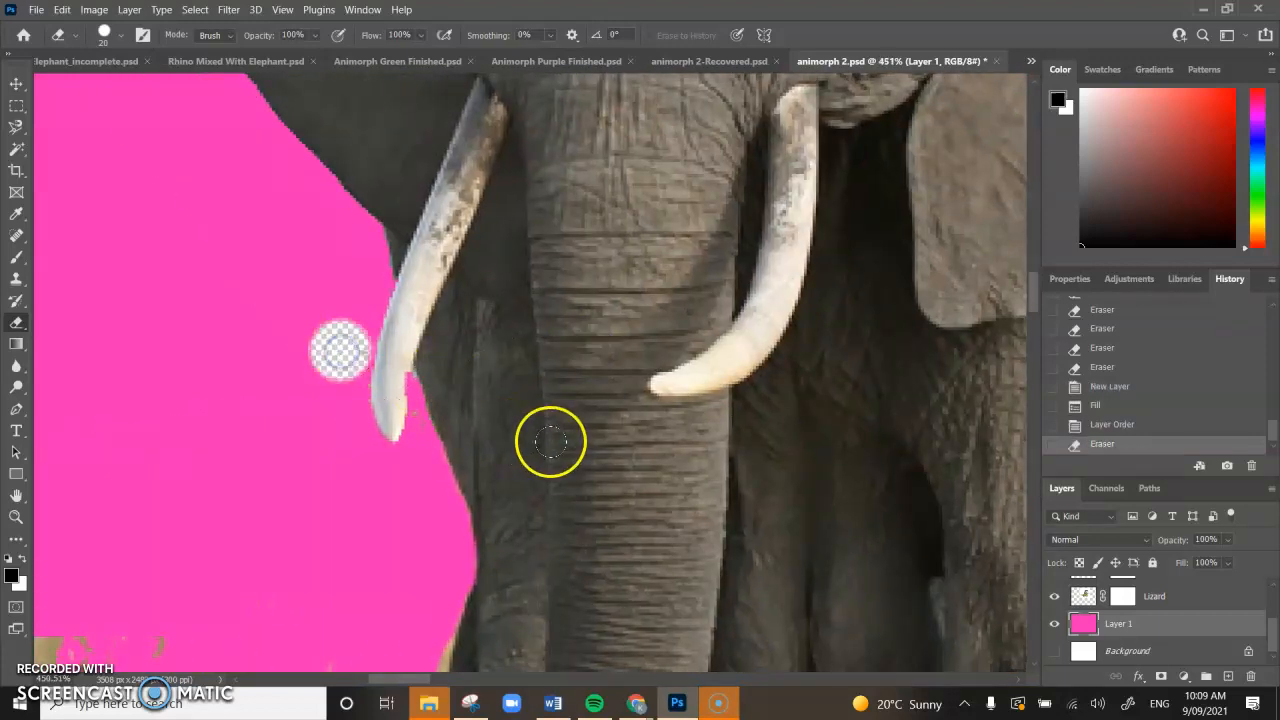
key(ctrl+z)
click(21, 559)
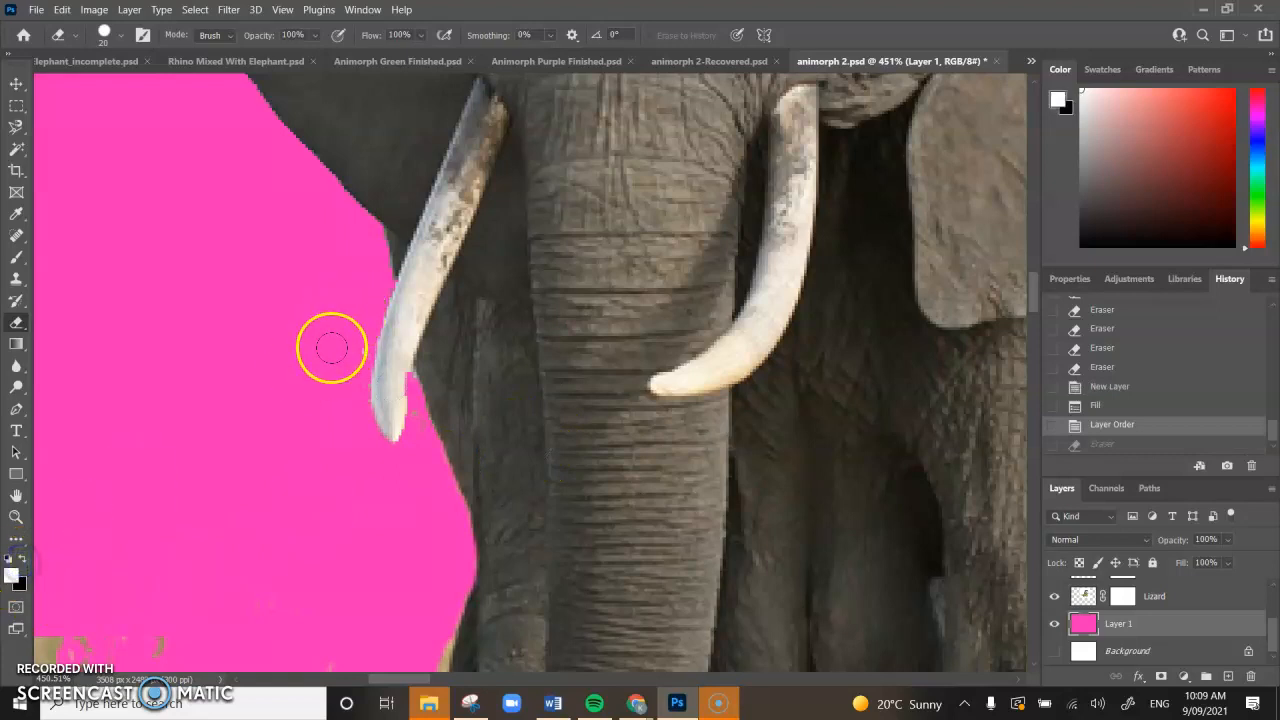
click(331, 347)
key(ctrl+z)
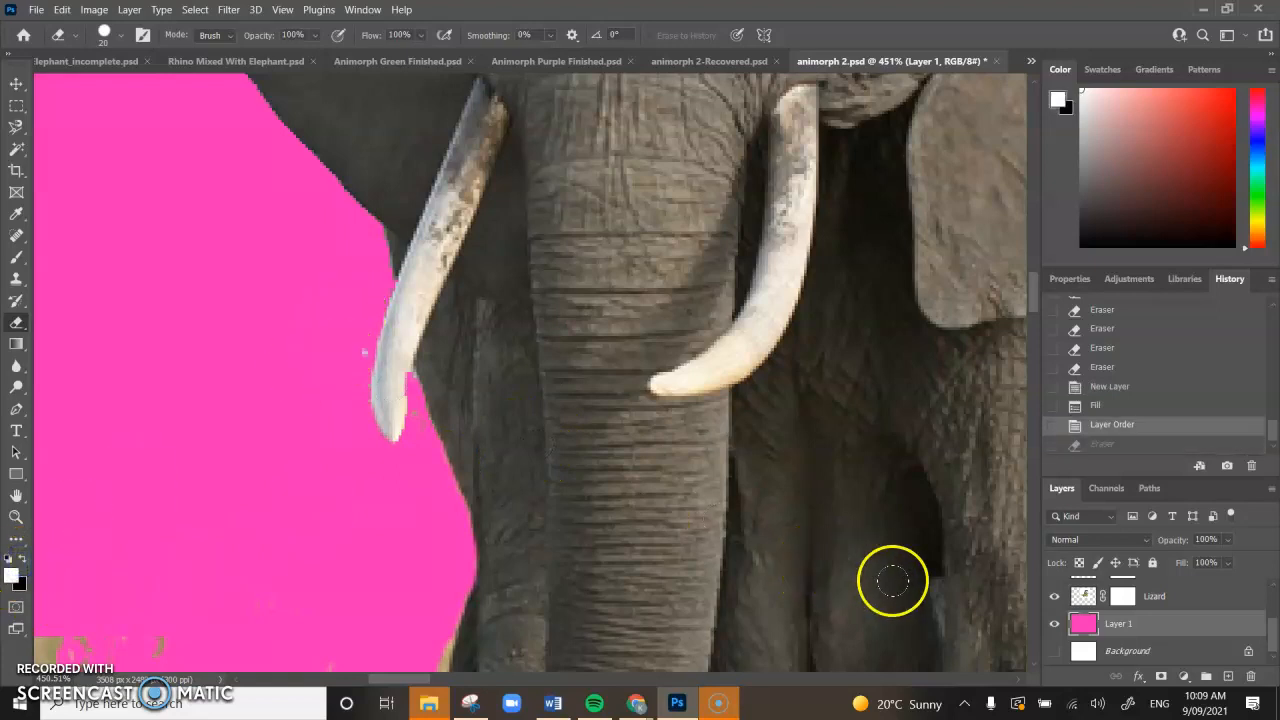
scroll(1105, 600, up, 2)
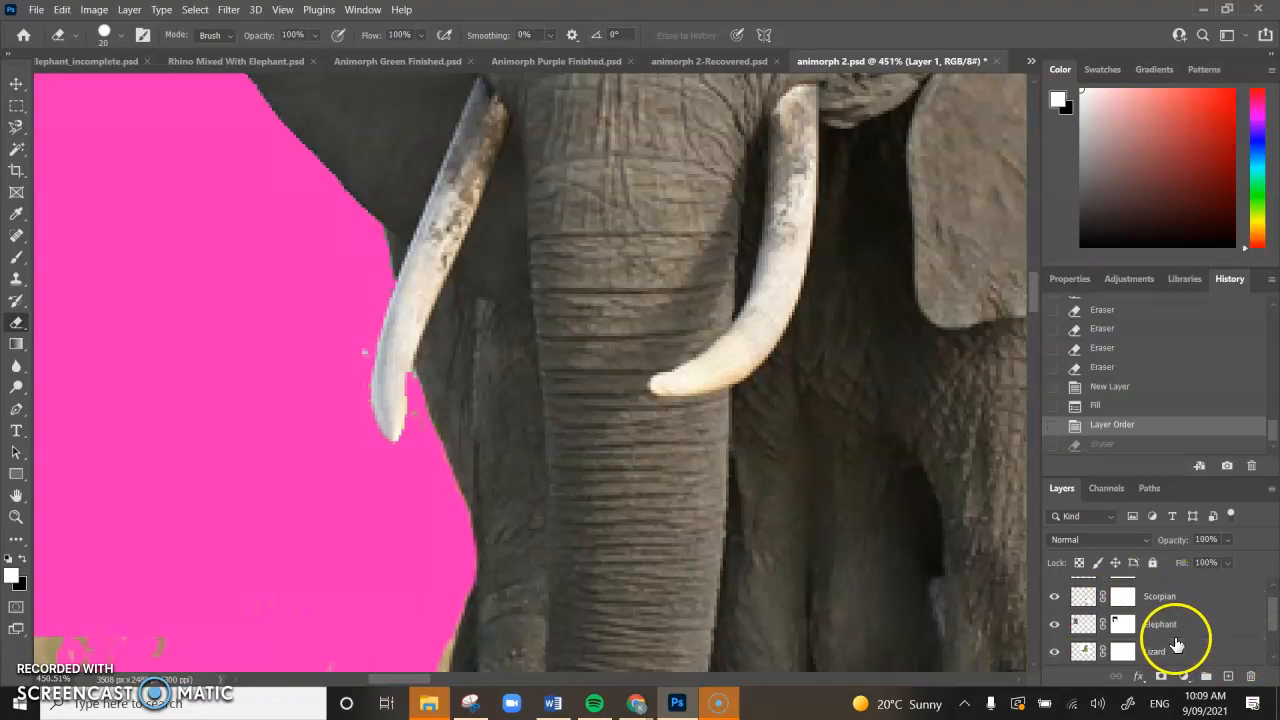
Step: Erase the remaining specks around the left-hand tusk from the Elephant layer mask with the 20 px Eraser
click(1135, 623)
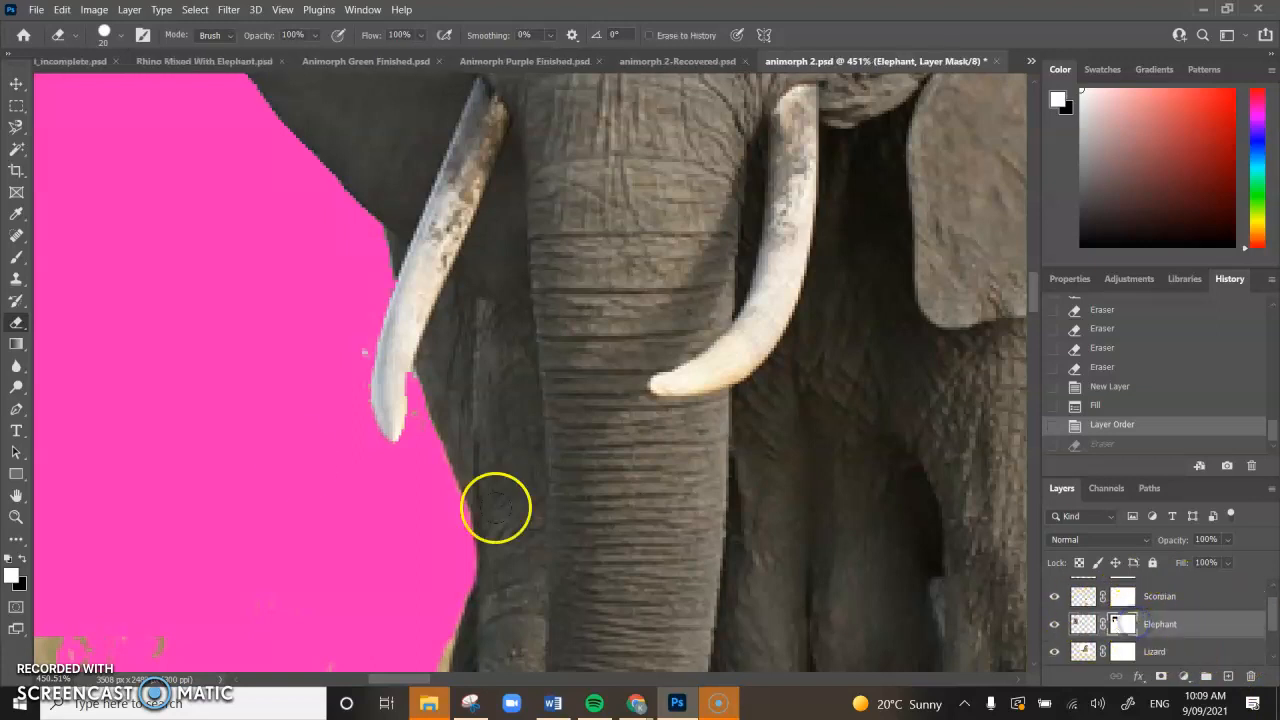
drag(357, 368, 341, 352)
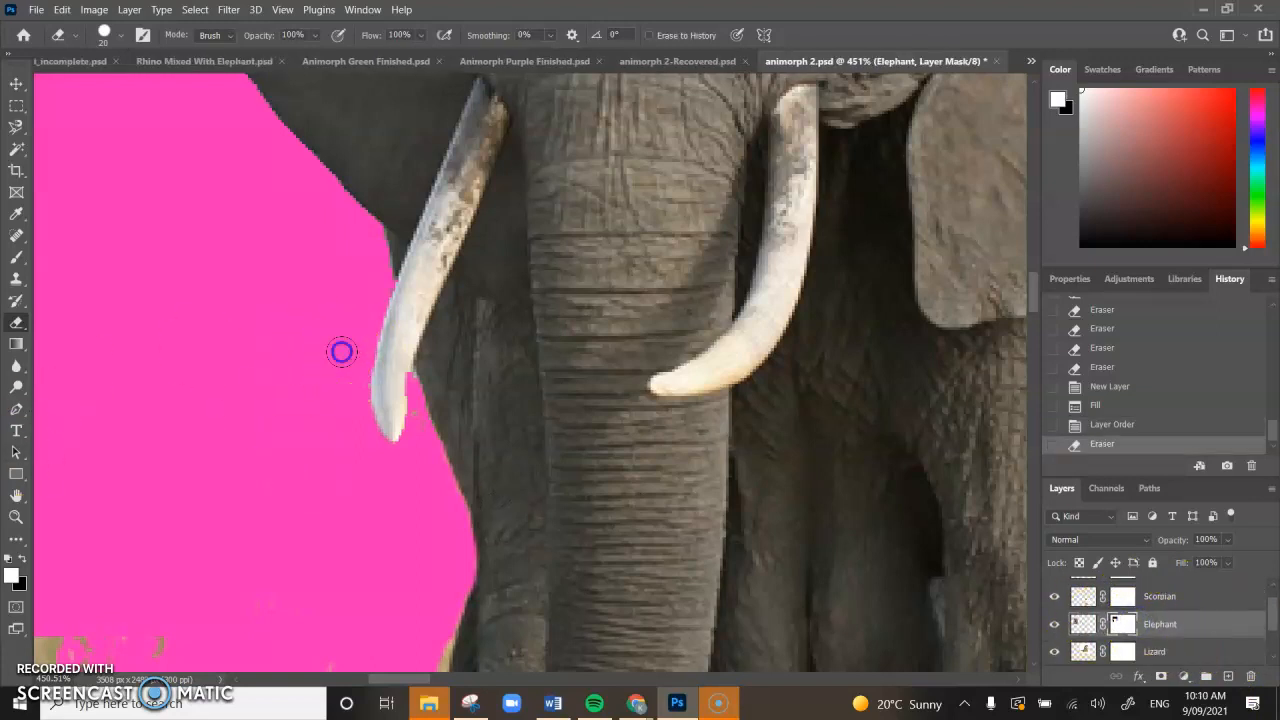
click(341, 403)
click(335, 444)
click(405, 482)
Step: Reduce the Eraser size and erase the stray background between the left-hand tusk's tip and the leg on the Elephant mask
click(115, 35)
drag(103, 88, 96, 89)
click(423, 414)
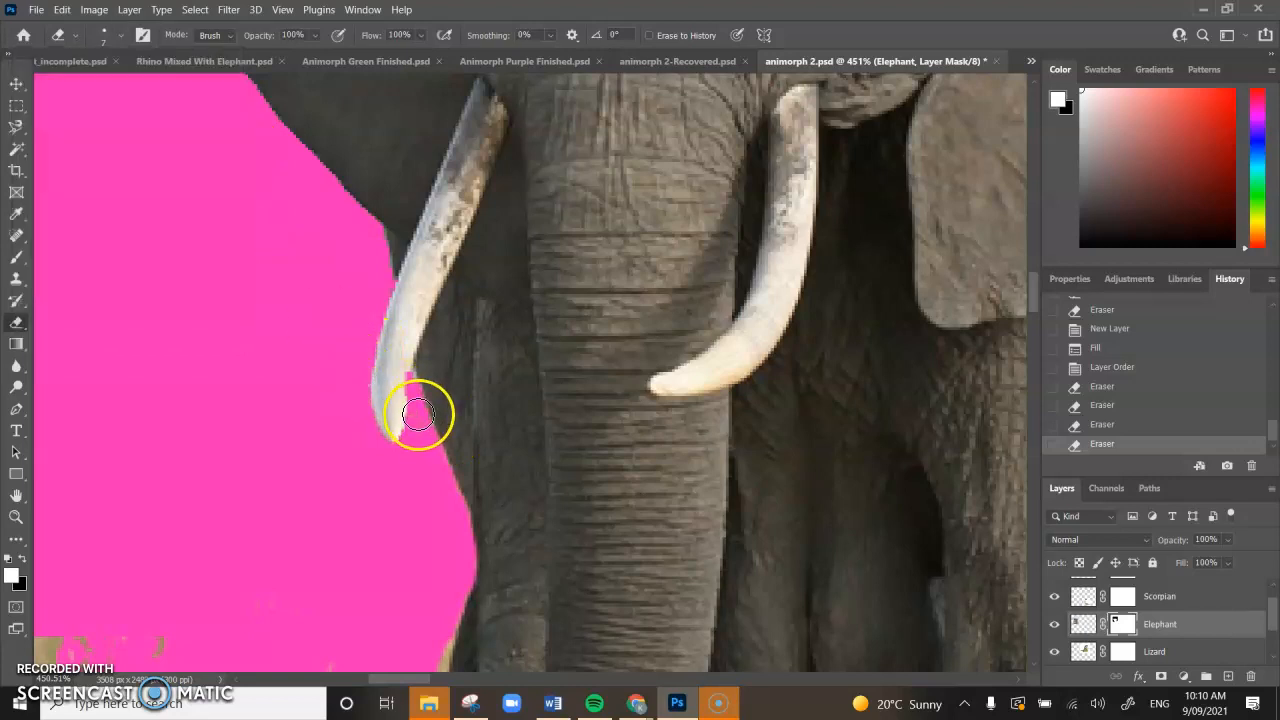
click(420, 428)
click(421, 450)
Step: Revert the document to its opening snapshot, animorph 2.psd, in the history
scroll(329, 563, down, 6)
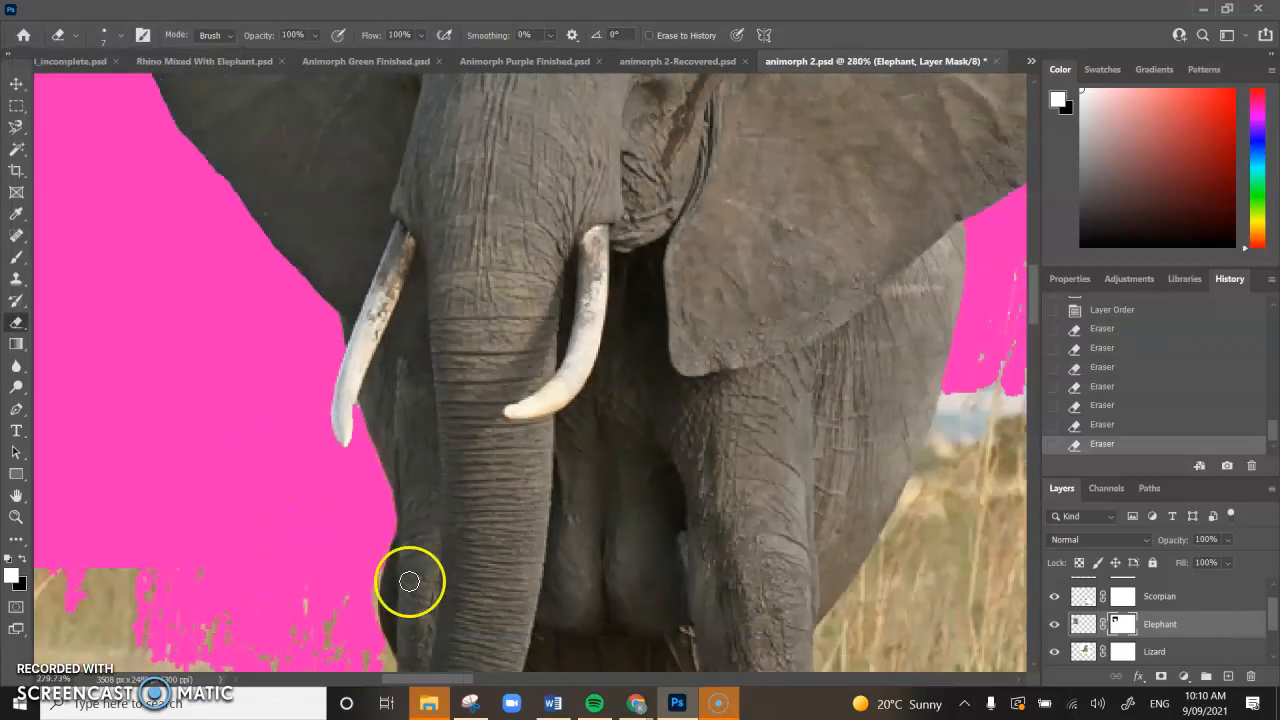
mouse_move(781, 626)
mouse_down()
mouse_move(797, 449)
mouse_move(791, 466)
mouse_up()
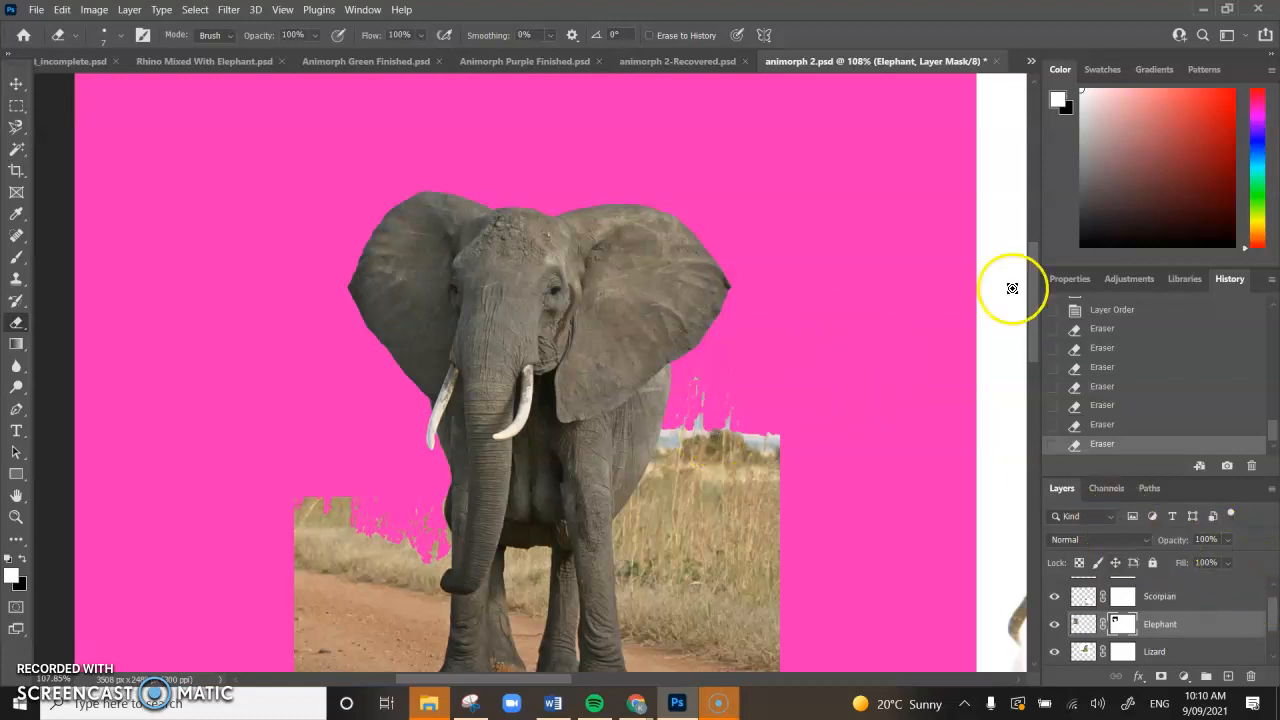
drag(1273, 435, 1266, 343)
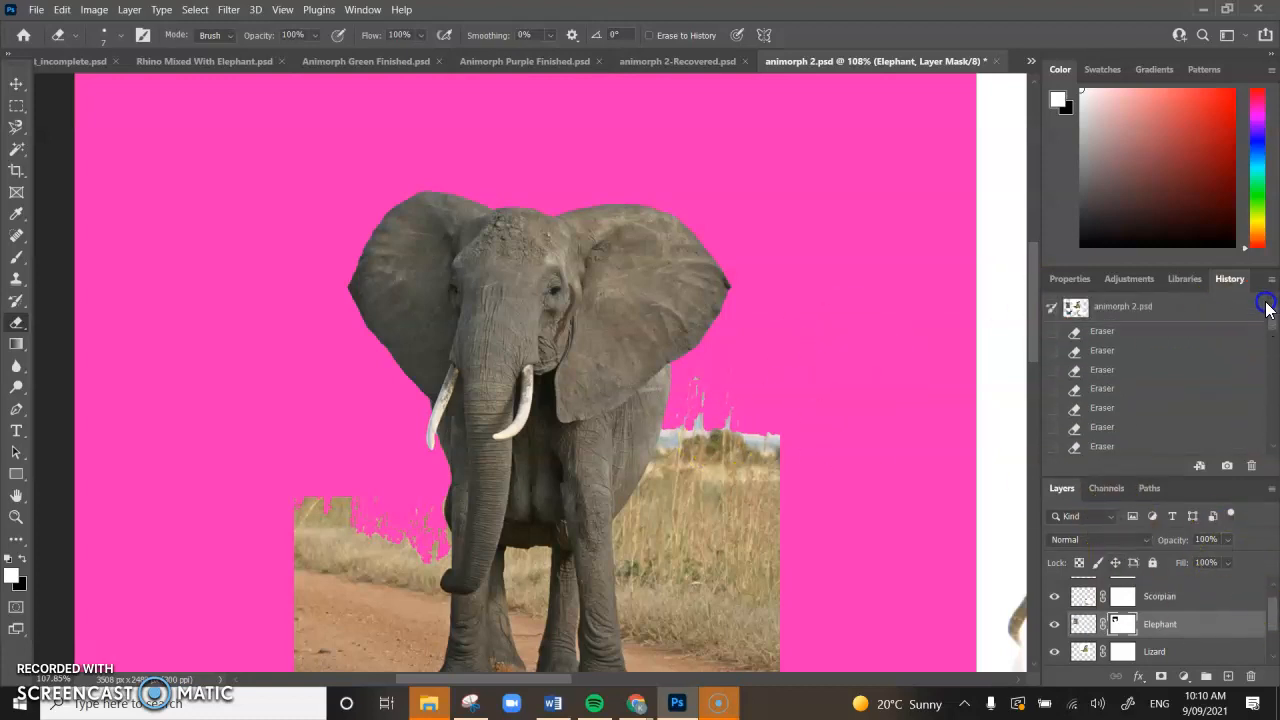
click(1143, 308)
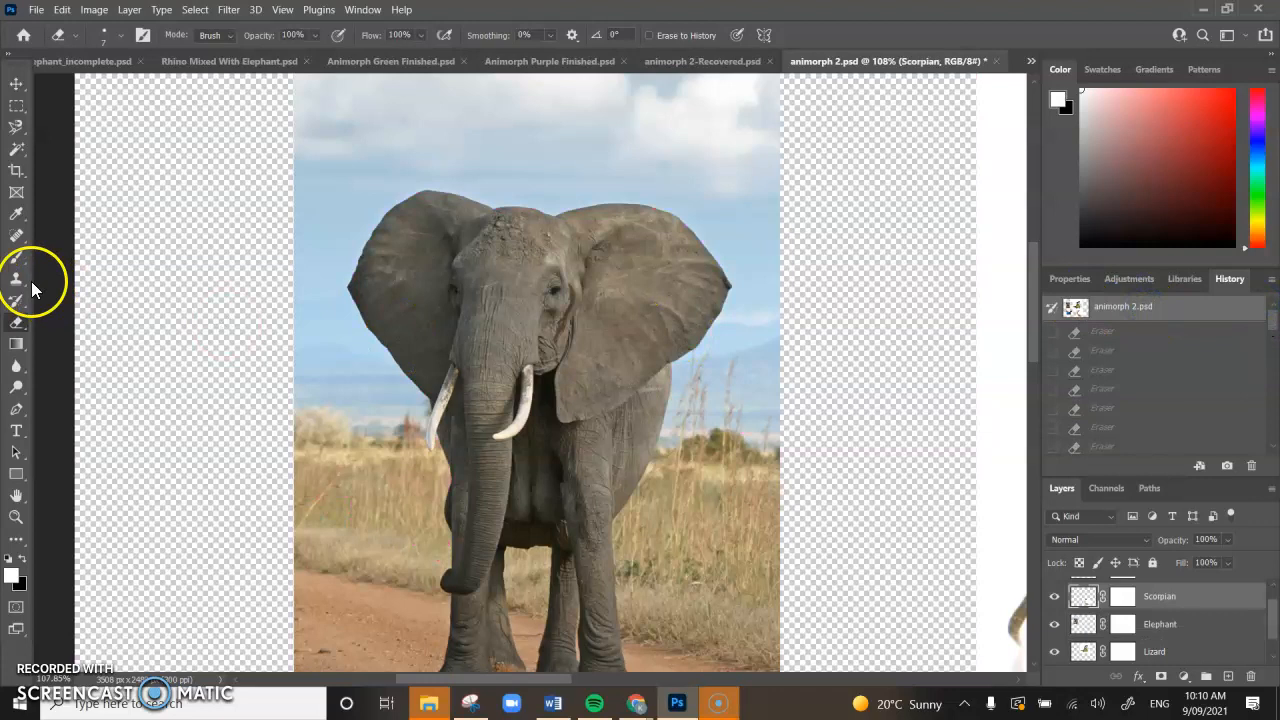
Step: Select the sky around the elephant with the Quick Selection tool, working on the Elephant layer mask
drag(420, 528, 347, 497)
click(16, 148)
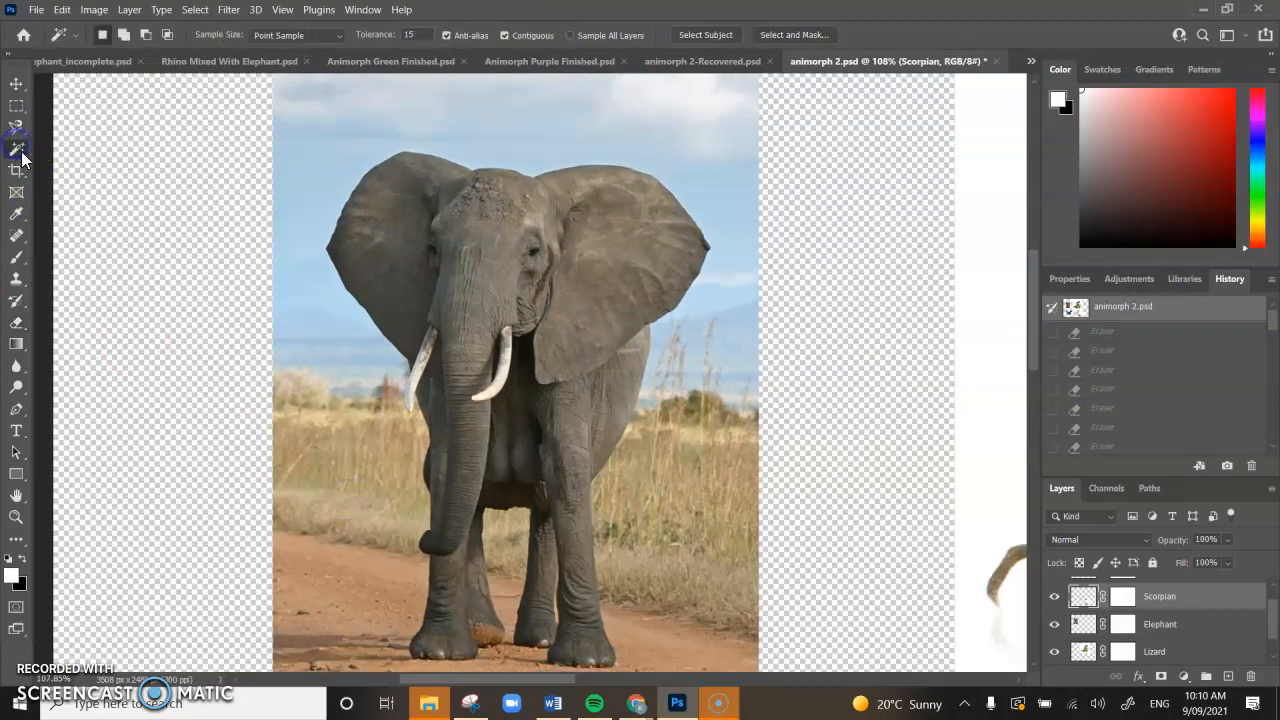
right_click(20, 152)
click(94, 158)
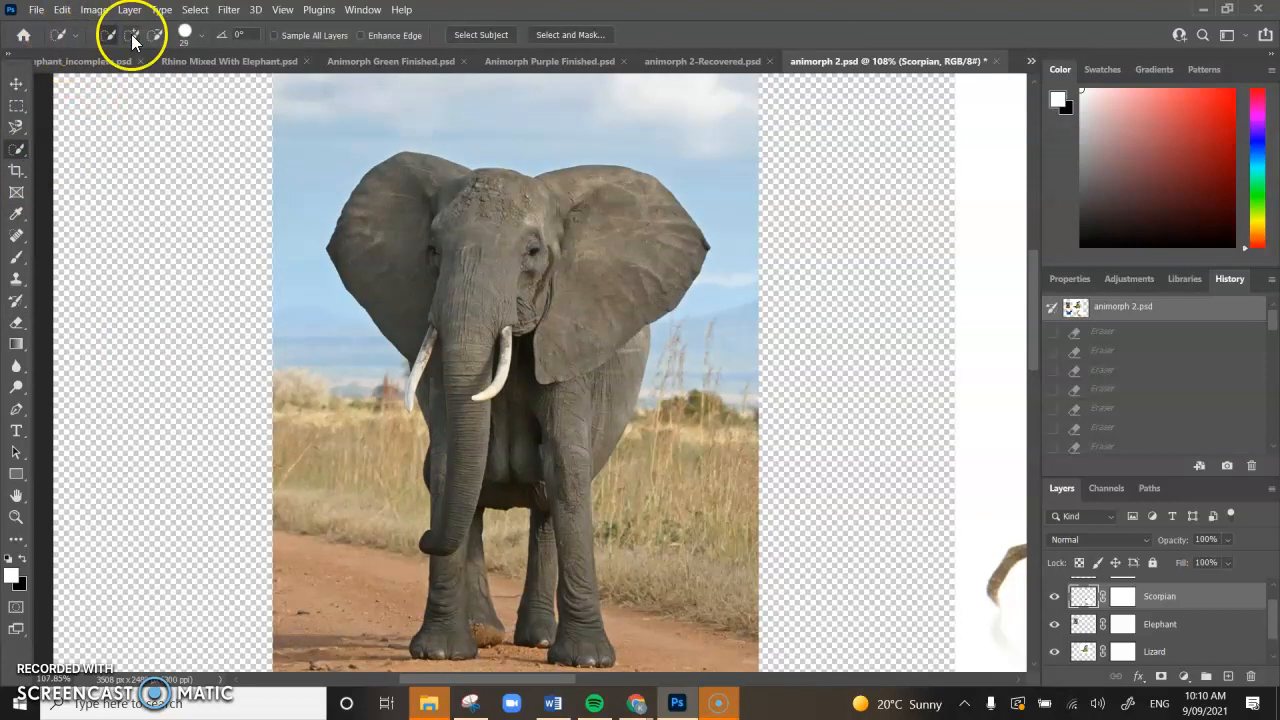
scroll(151, 318, up, 1)
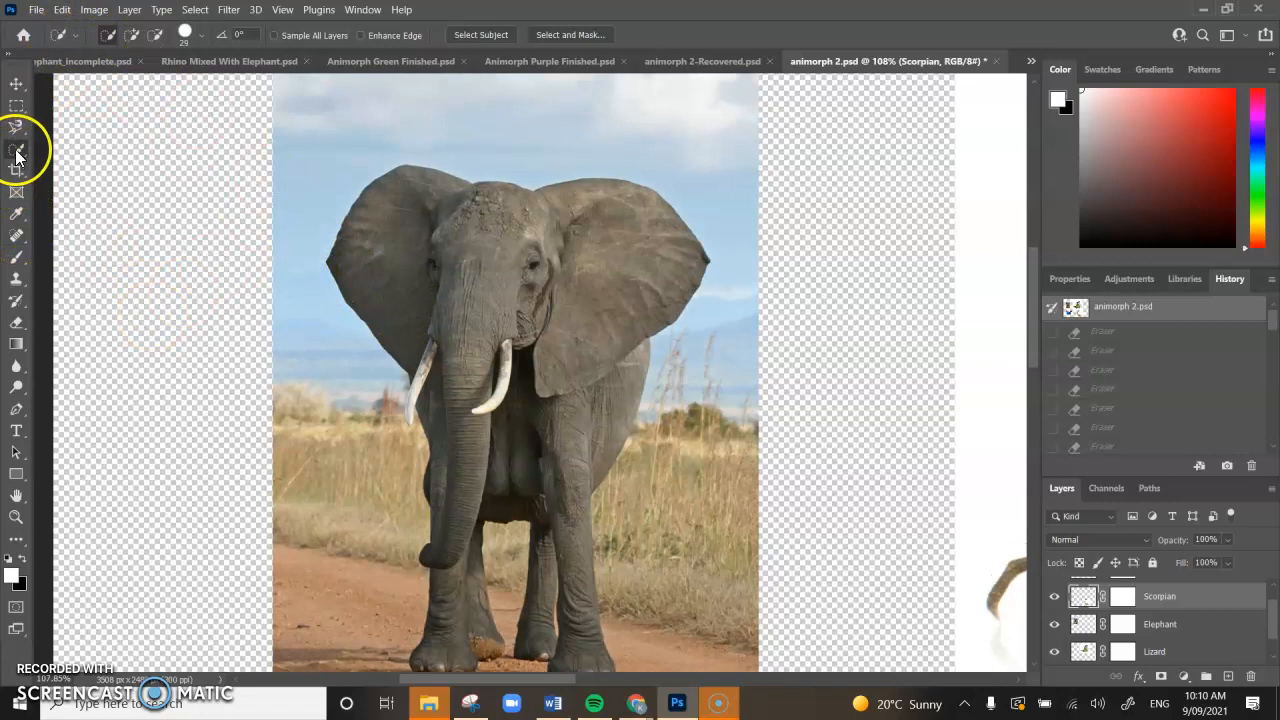
scroll(1130, 600, up, 1)
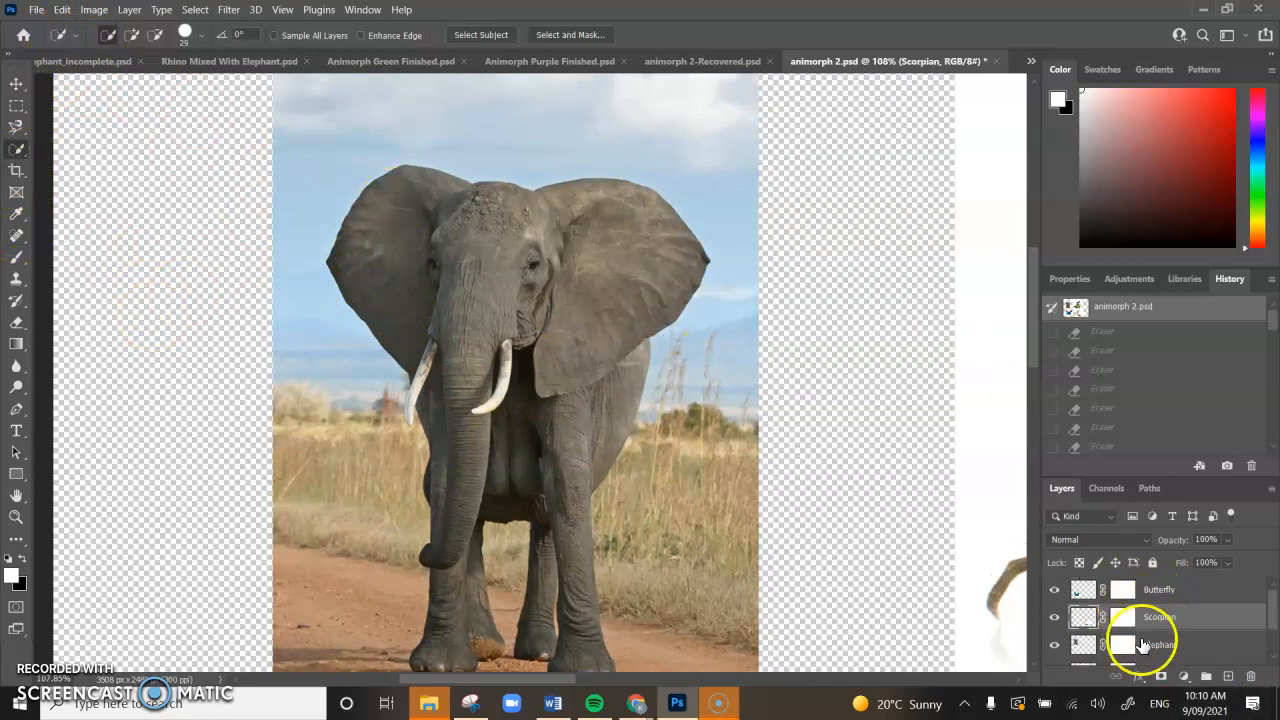
click(1123, 645)
mouse_move(340, 305)
mouse_down()
mouse_move(329, 320)
mouse_move(321, 298)
mouse_up()
mouse_move(301, 236)
mouse_down()
mouse_move(311, 203)
mouse_move(373, 142)
mouse_move(420, 137)
mouse_move(494, 162)
mouse_up()
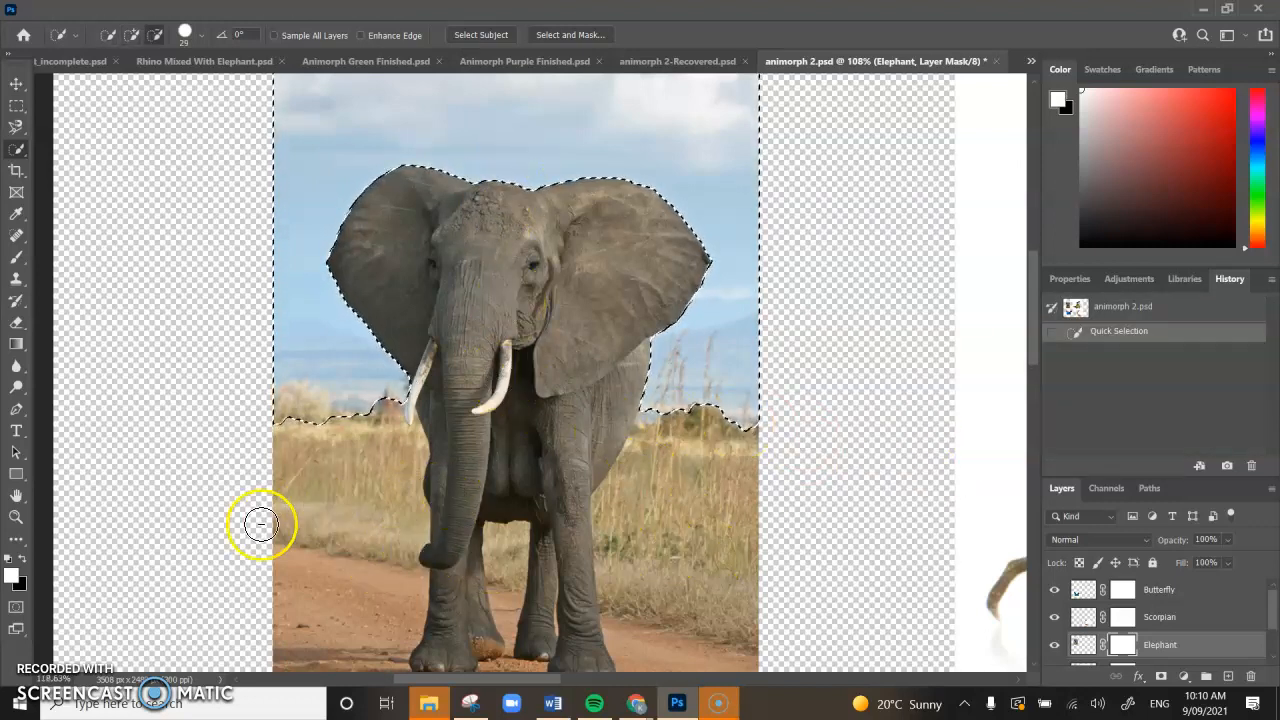
Step: Subtract a patch of the sky selection at the corner where the right-hand ear meets the elephant's body
scroll(318, 492, up, 5)
drag(858, 432, 651, 553)
scroll(734, 360, down, 4)
scroll(714, 406, up, 1)
scroll(704, 433, up, 4)
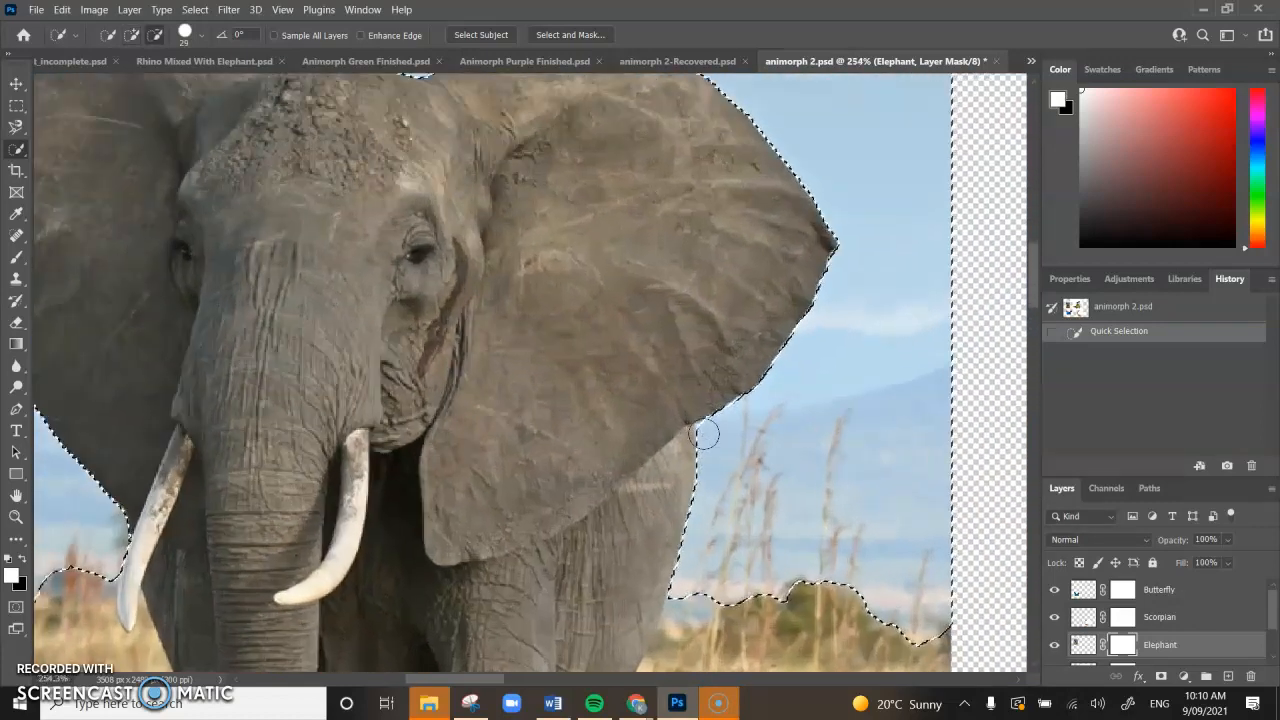
scroll(704, 433, up, 4)
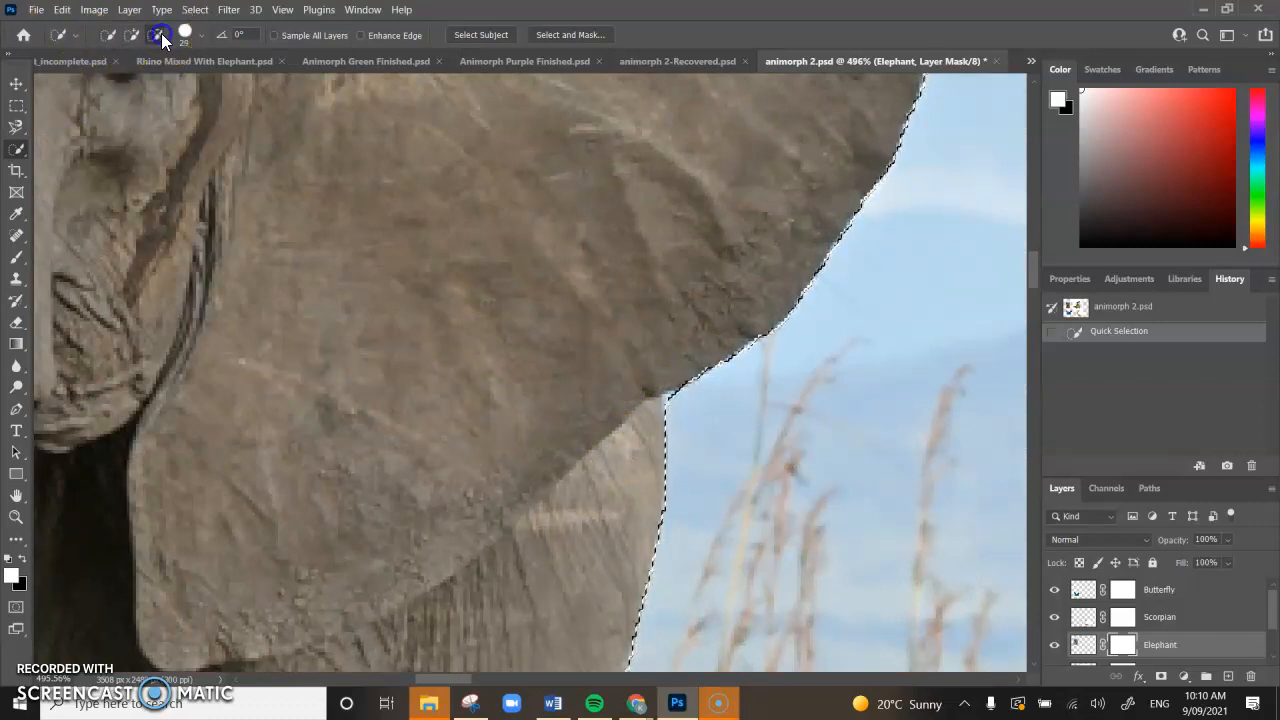
click(668, 400)
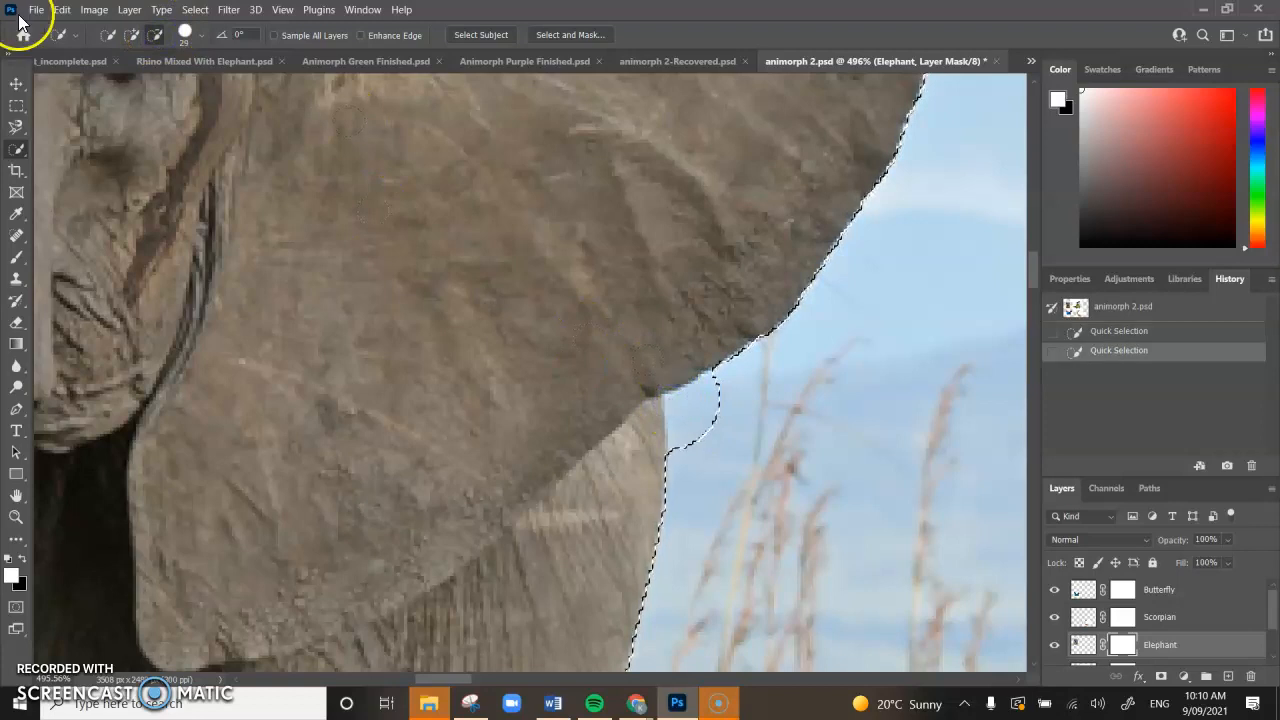
Step: Add the sky in the corner beneath the right-hand ear back to the quick selection, and clear the whole selection
click(131, 35)
drag(694, 419, 691, 411)
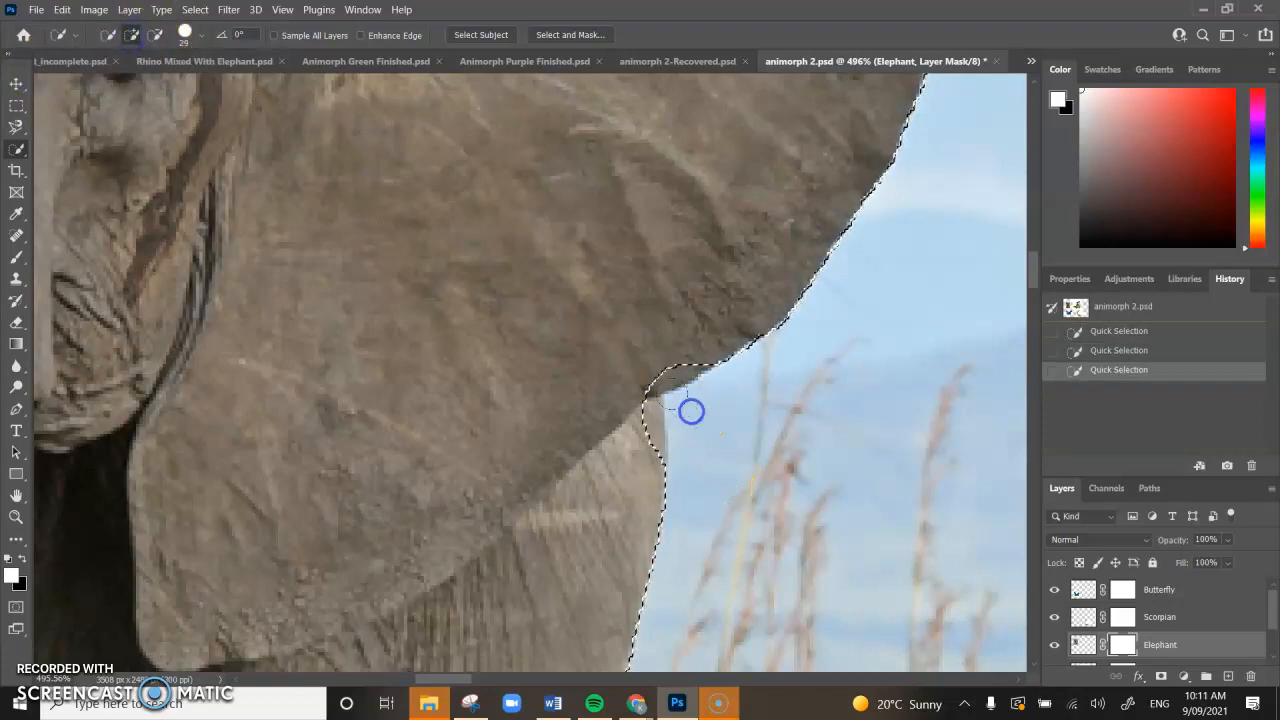
click(679, 403)
scroll(480, 397, down, 10)
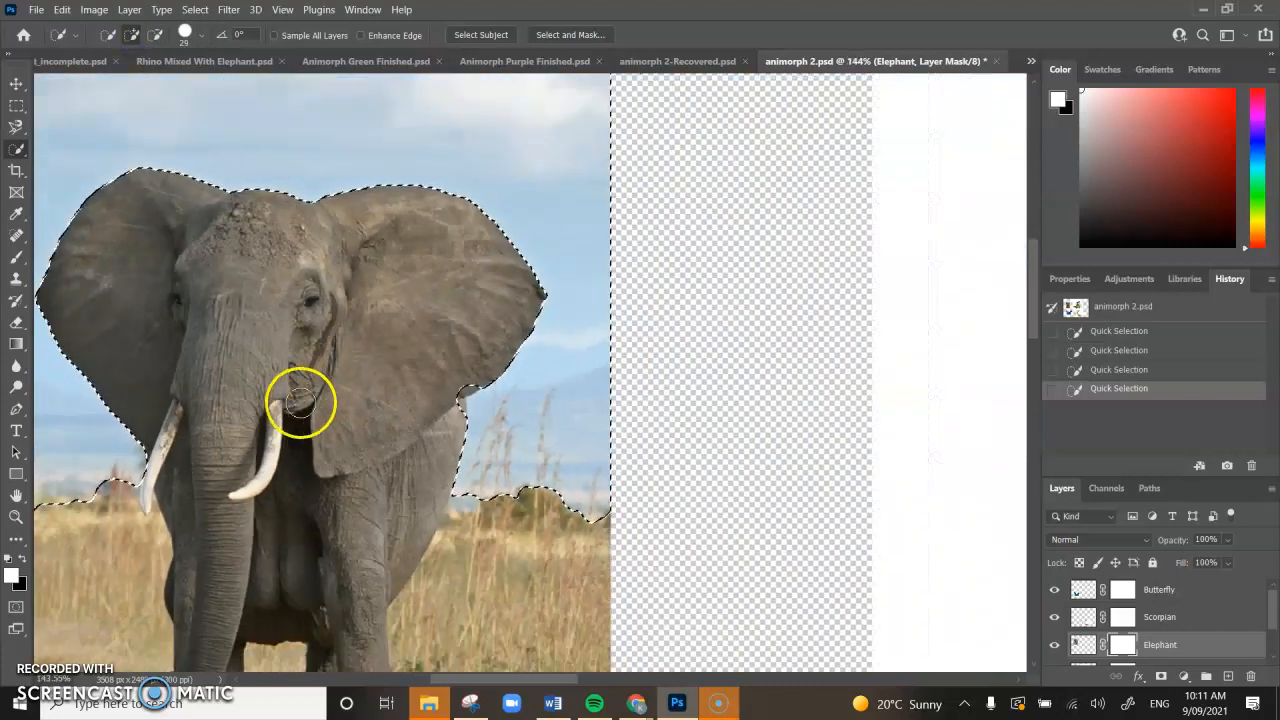
drag(264, 429, 451, 449)
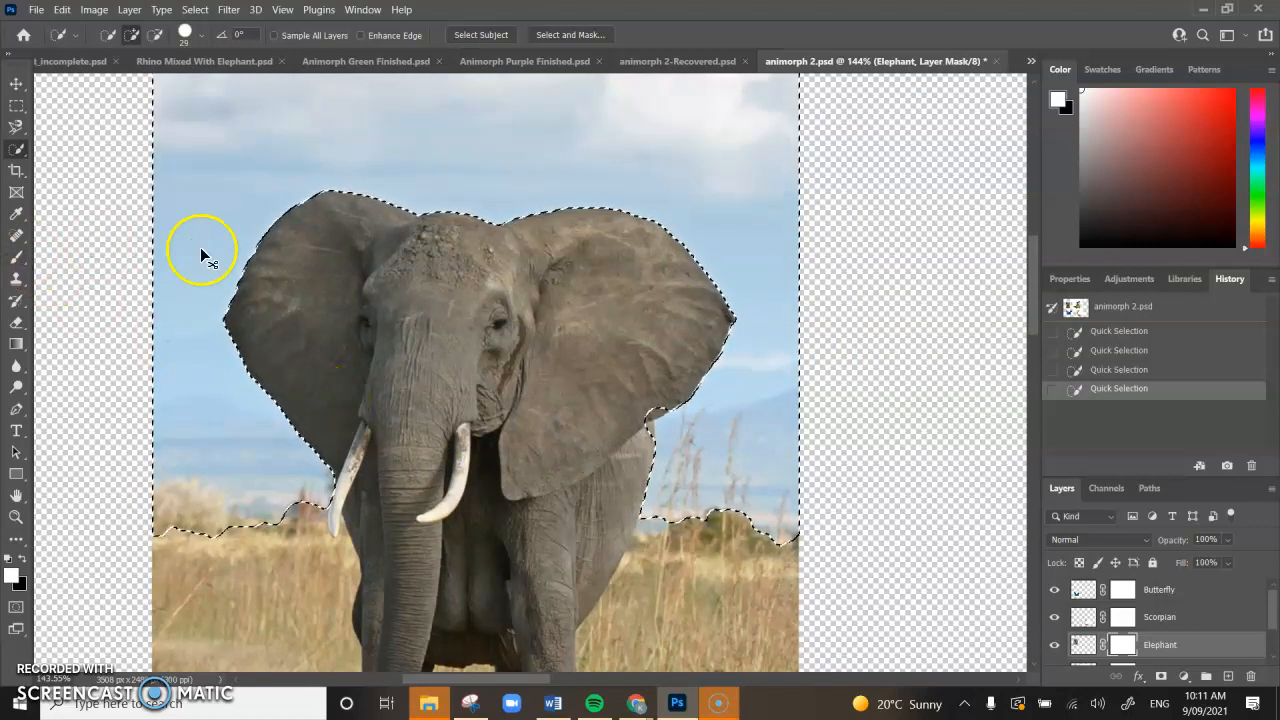
key(ctrl+d)
Step: Select the whole elephant with the Object Selection tool in Rectangle mode by framing it from ears to feet
scroll(108, 280, up, 1)
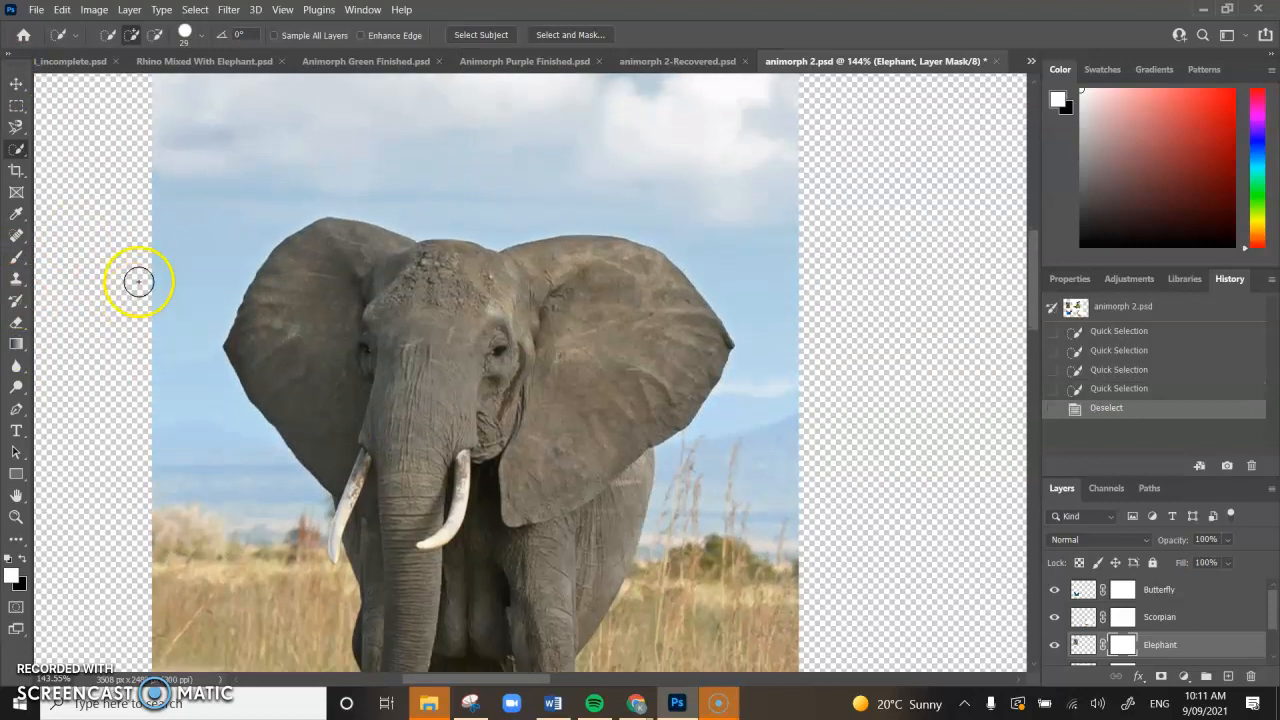
click(20, 148)
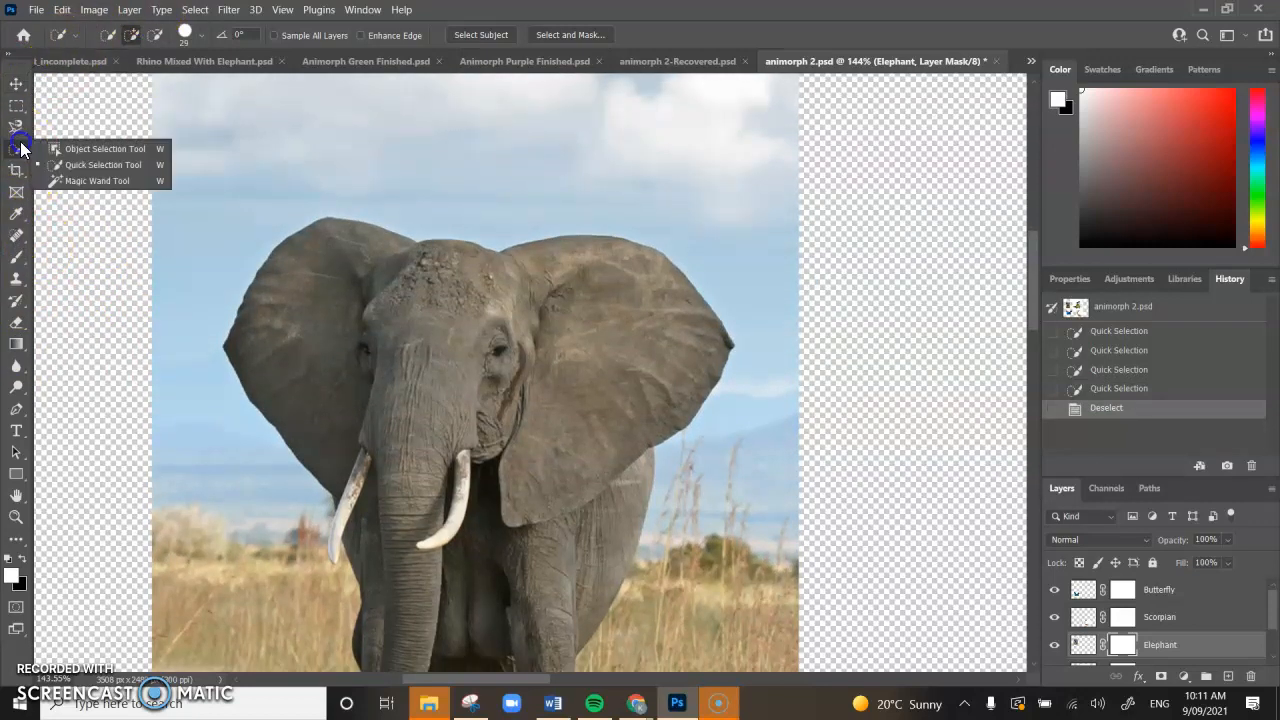
click(102, 149)
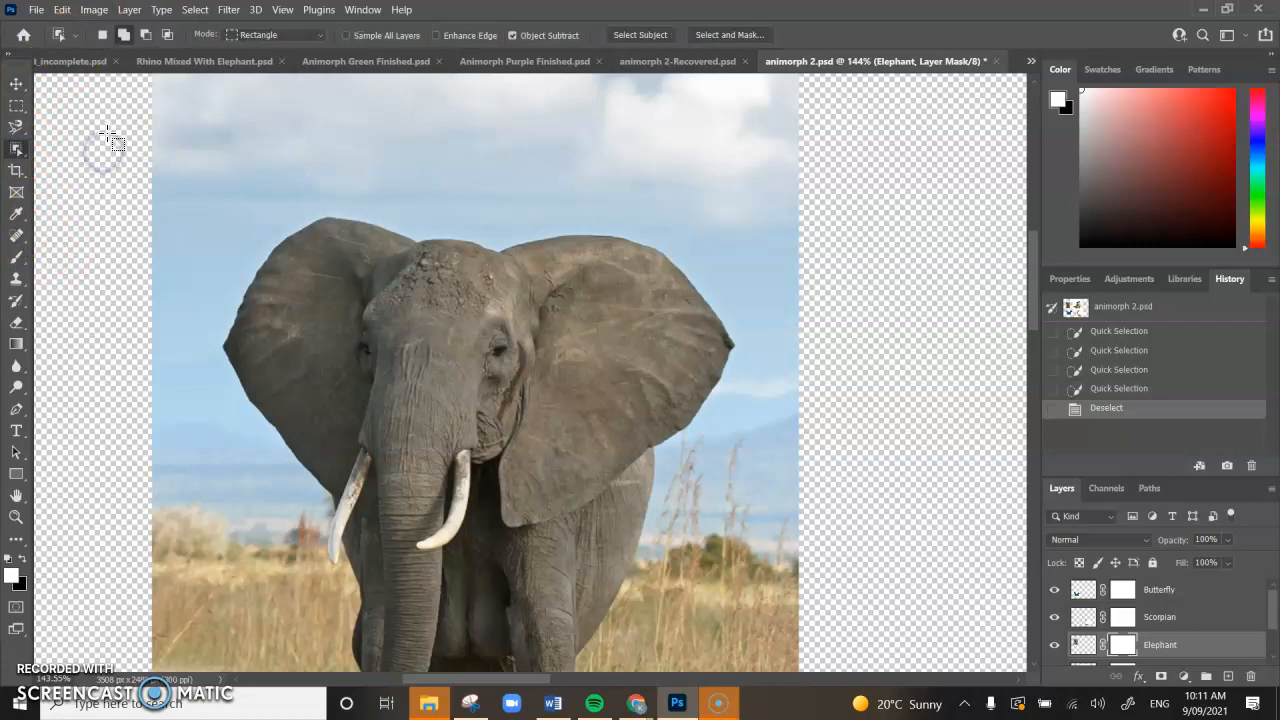
scroll(425, 438, down, 1)
scroll(425, 438, down, 3)
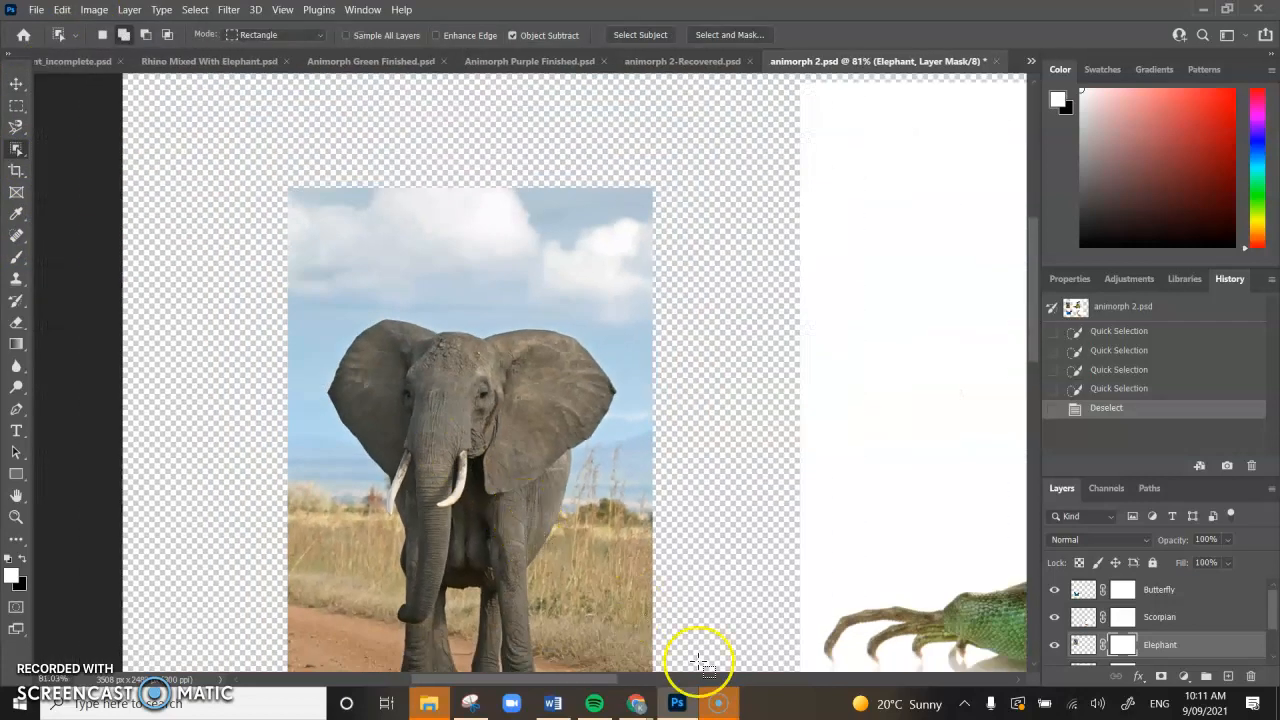
drag(614, 480, 589, 378)
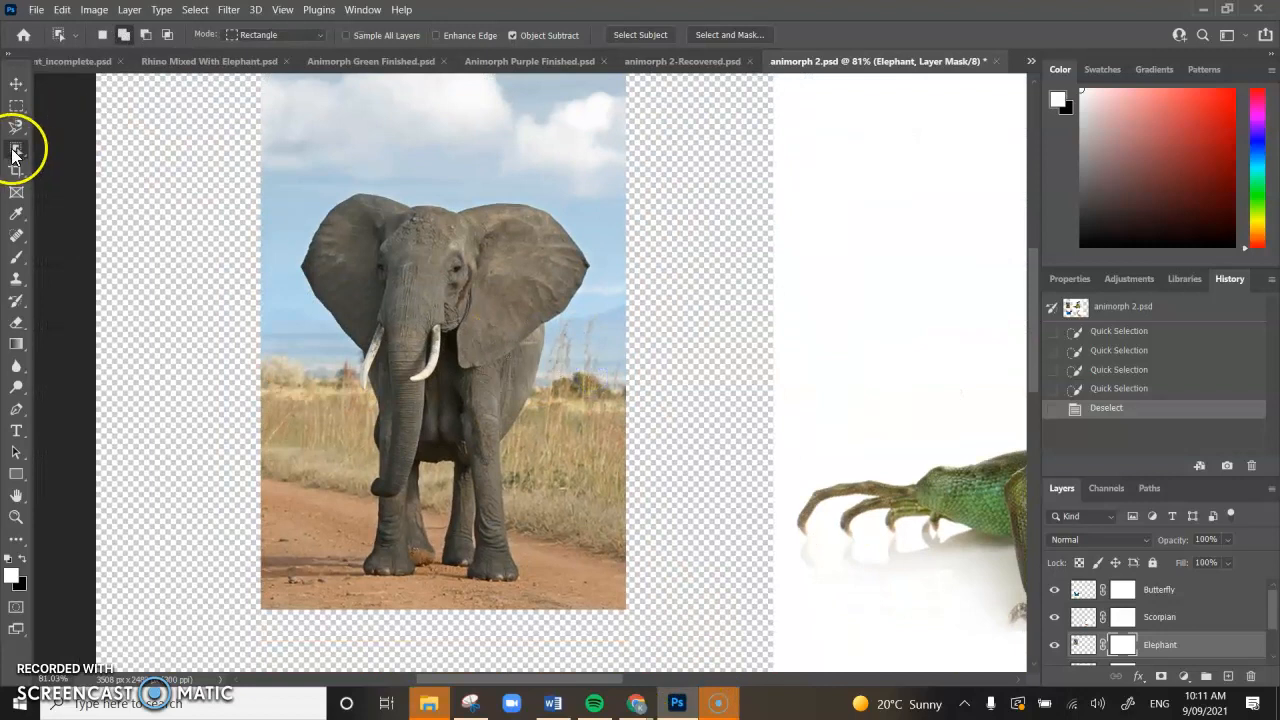
mouse_move(286, 172)
mouse_down()
mouse_move(409, 254)
mouse_move(500, 346)
mouse_move(571, 460)
mouse_move(580, 591)
mouse_move(604, 592)
mouse_up()
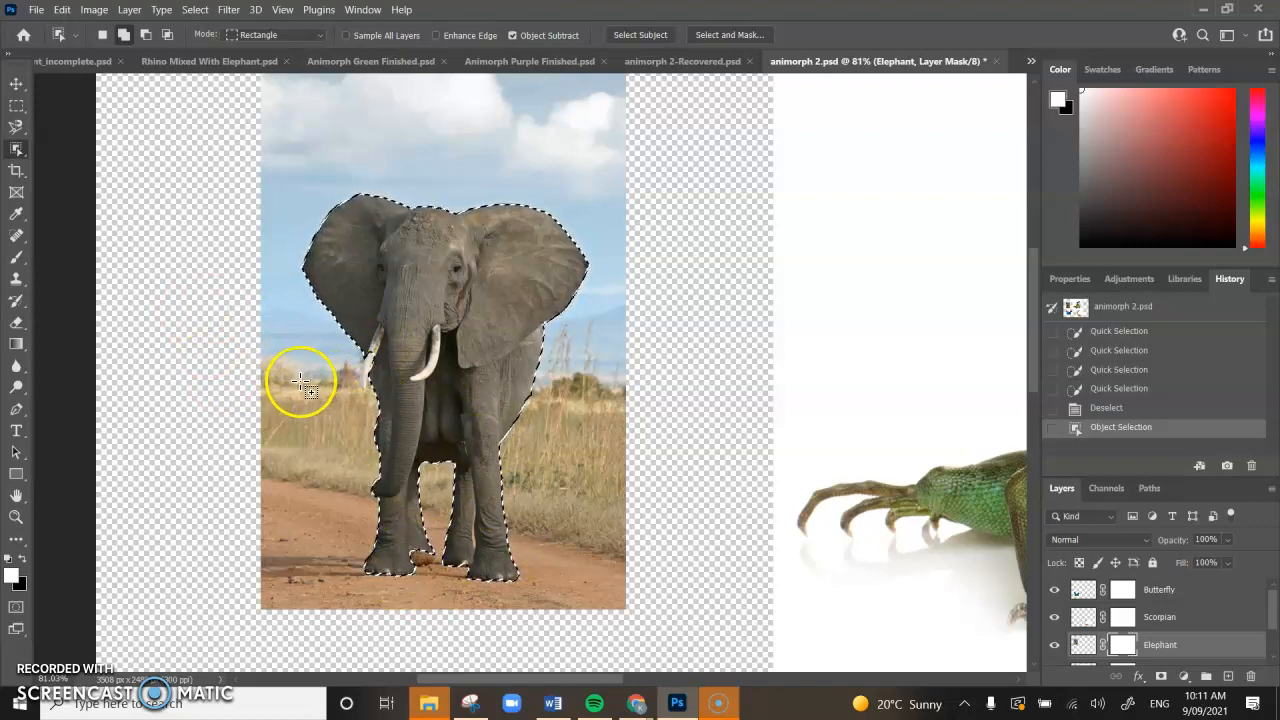
Step: Use Object Selection in add mode to include the dusty raised rear foot behind the left-hand front leg in the elephant selection
scroll(417, 577, up, 10)
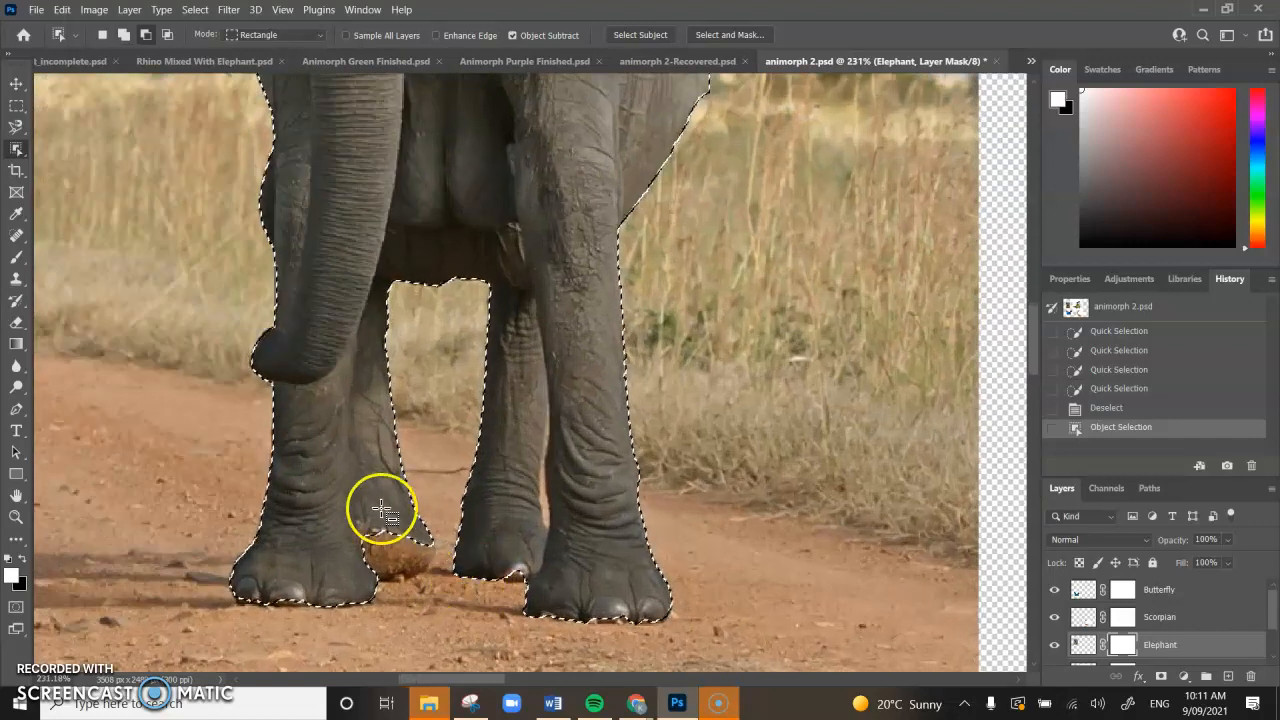
drag(560, 513, 583, 456)
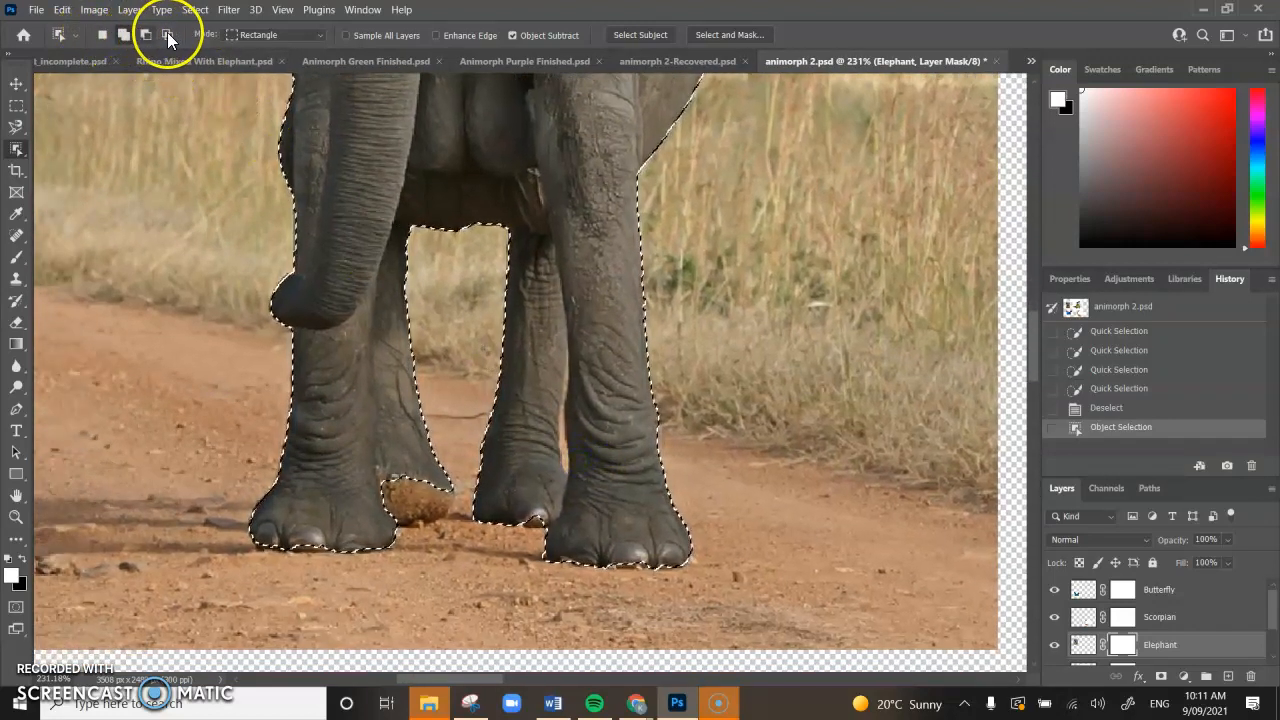
click(124, 35)
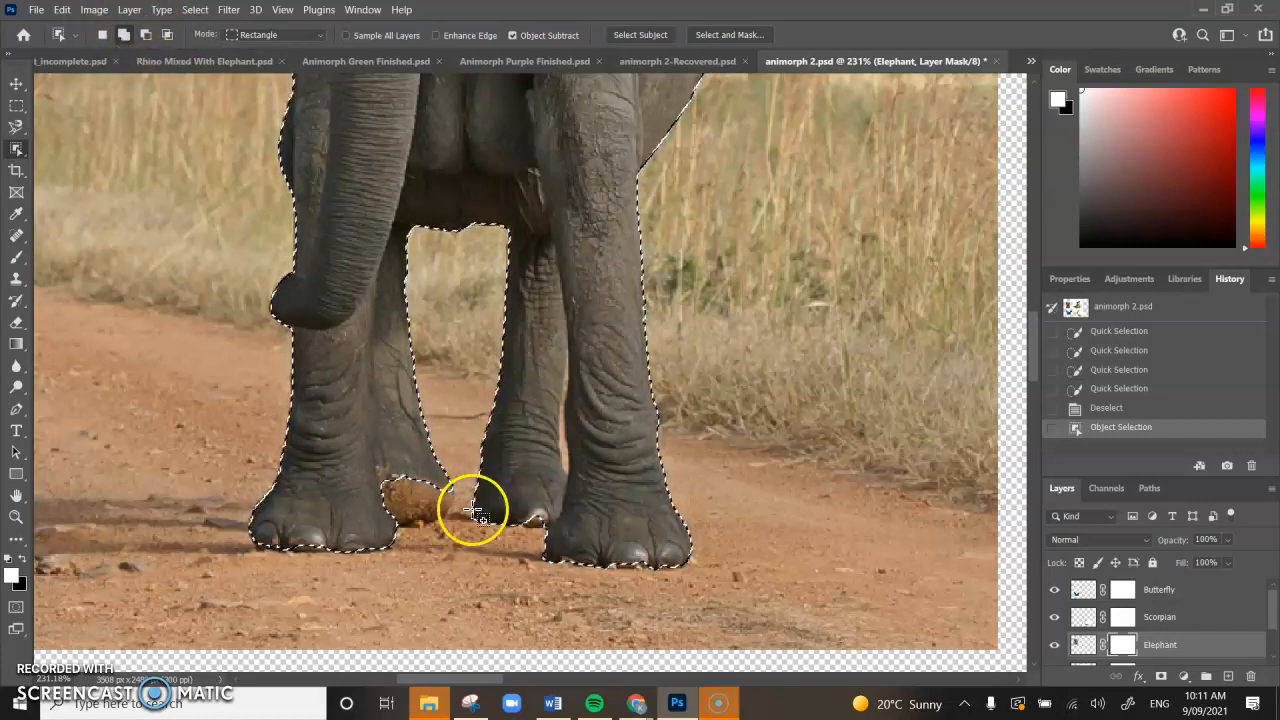
scroll(392, 525, up, 2)
scroll(395, 530, up, 1)
drag(359, 449, 378, 462)
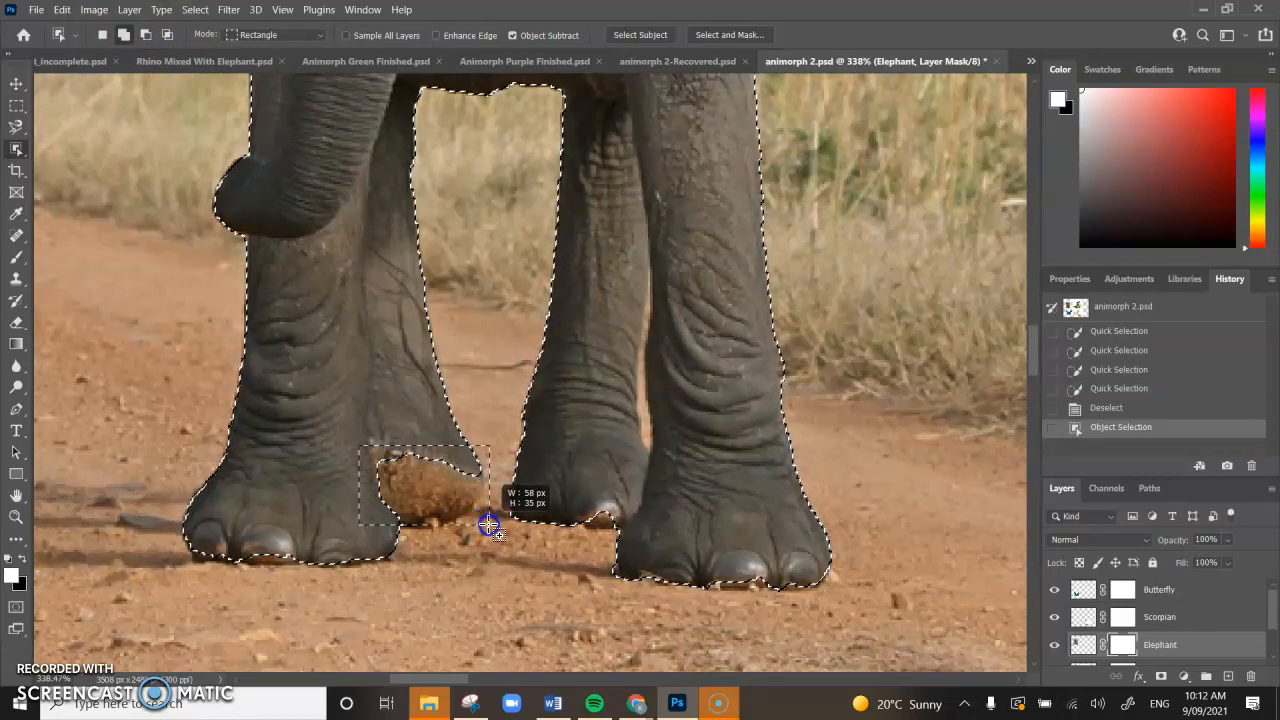
drag(483, 536, 484, 537)
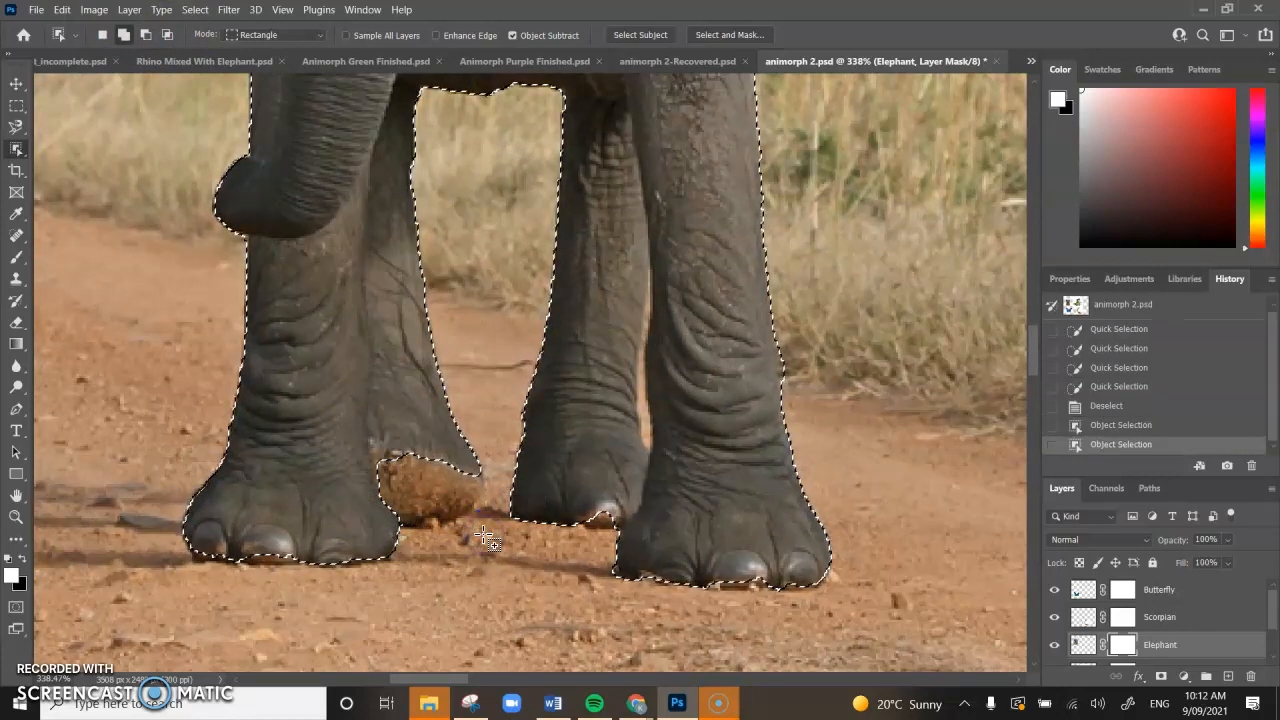
Step: Add the missed toe edges of both front feet and the right-hand rear foot to the elephant selection
drag(243, 545, 290, 574)
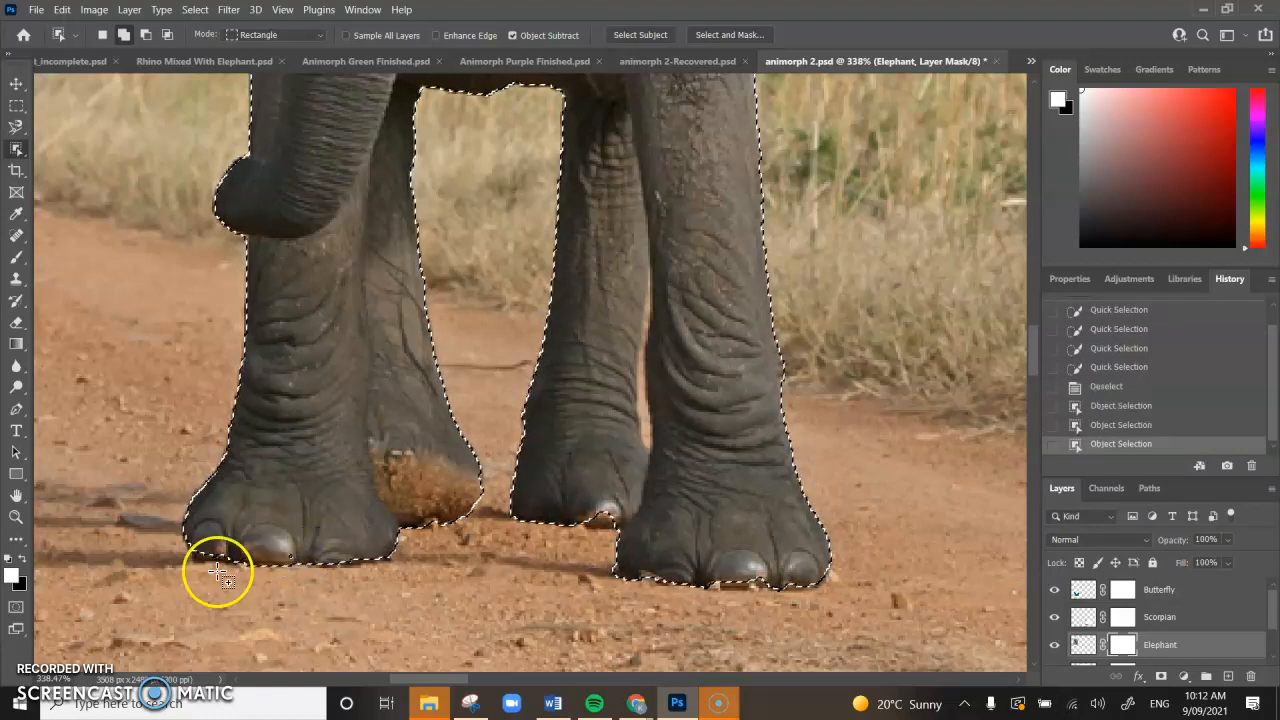
drag(177, 537, 240, 567)
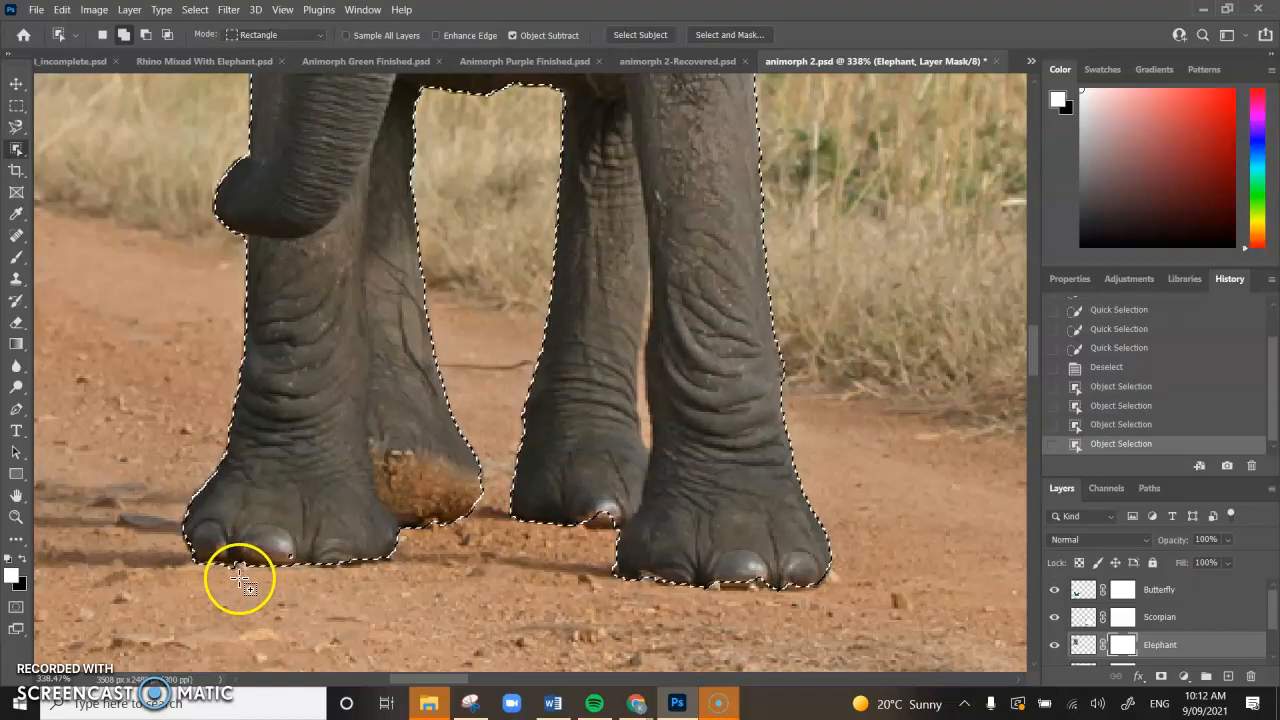
drag(582, 510, 611, 525)
drag(697, 571, 805, 593)
Step: Try to add the left-hand tusk to the elephant selection with a small Object Selection frame, and undo the last addition
scroll(177, 437, up, 5)
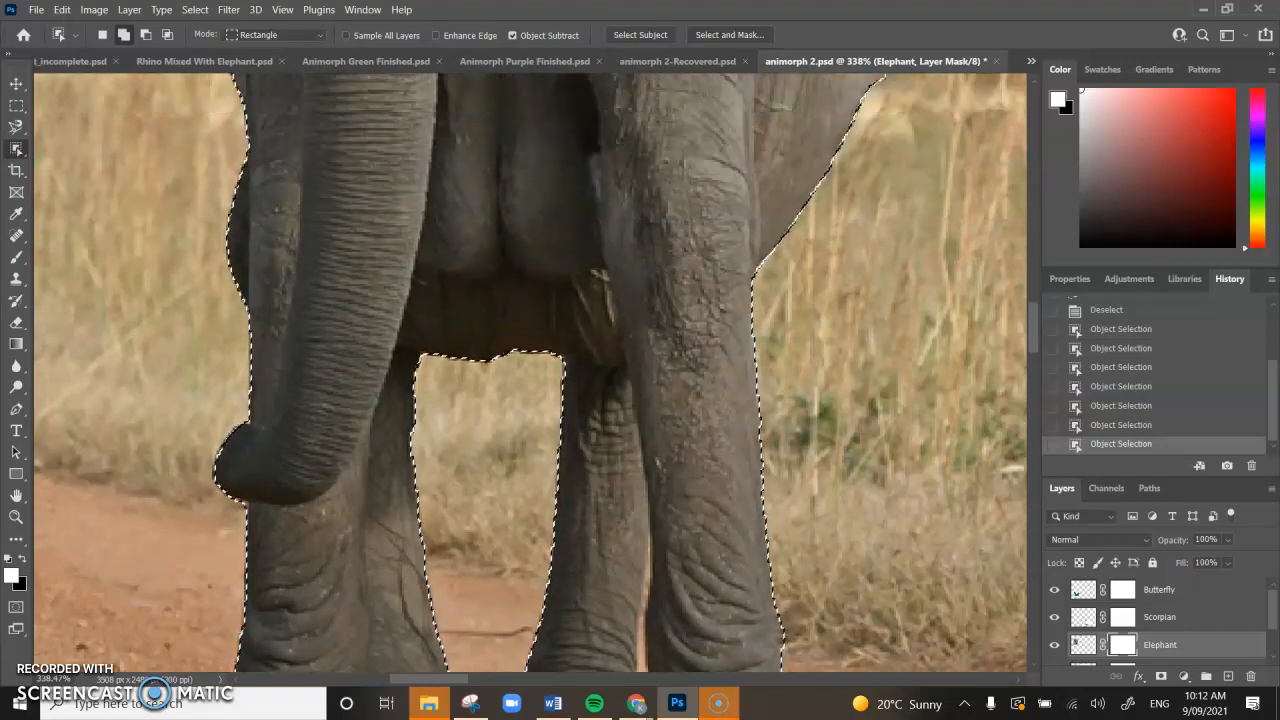
scroll(194, 194, up, 8)
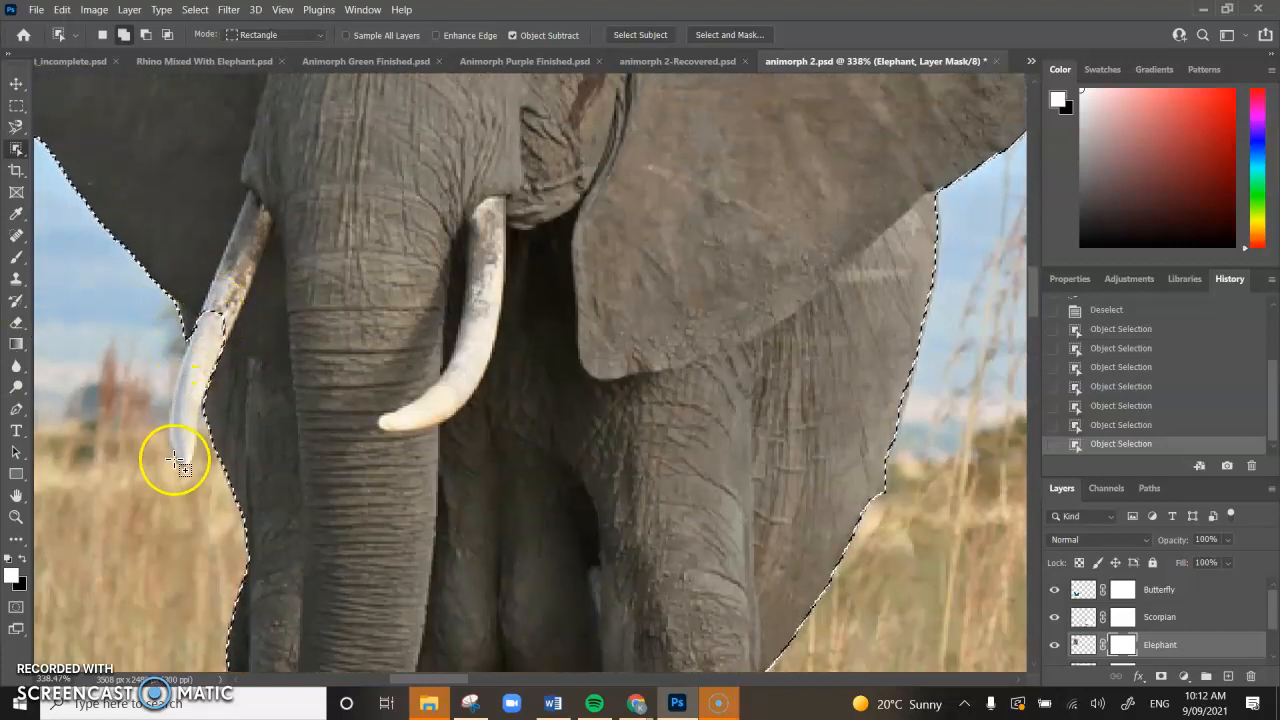
drag(154, 409, 157, 412)
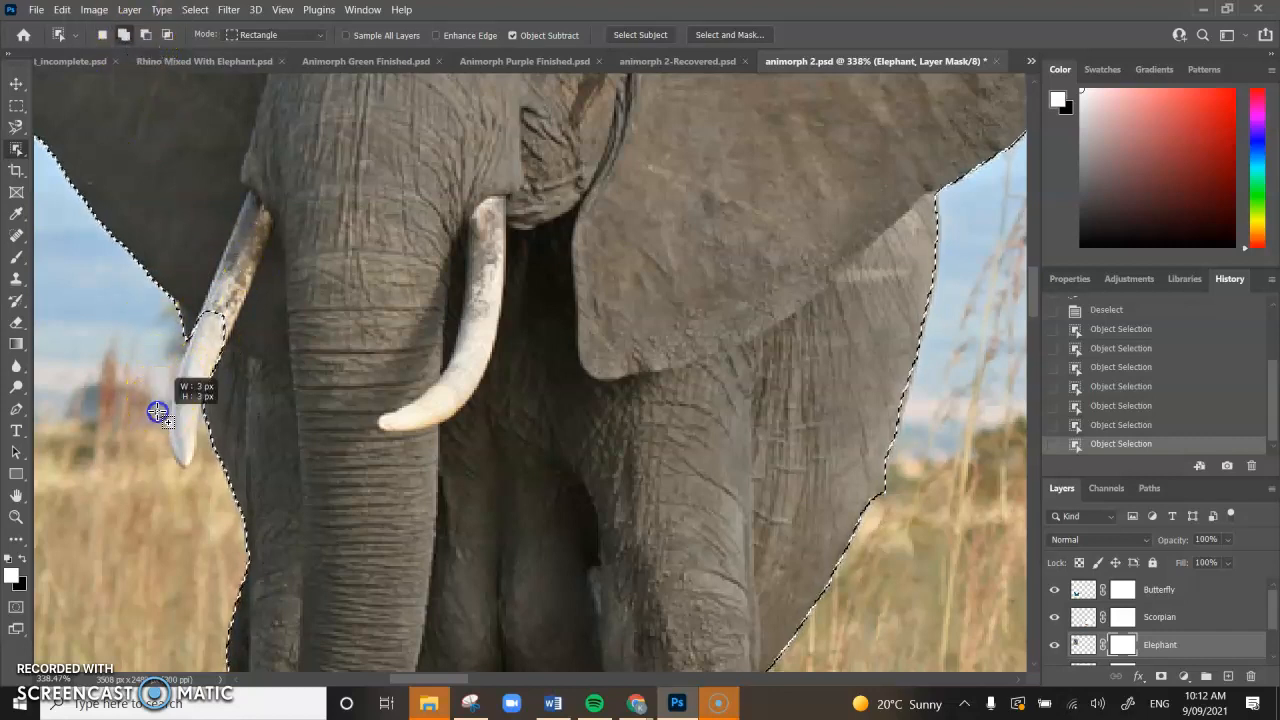
drag(205, 476, 205, 476)
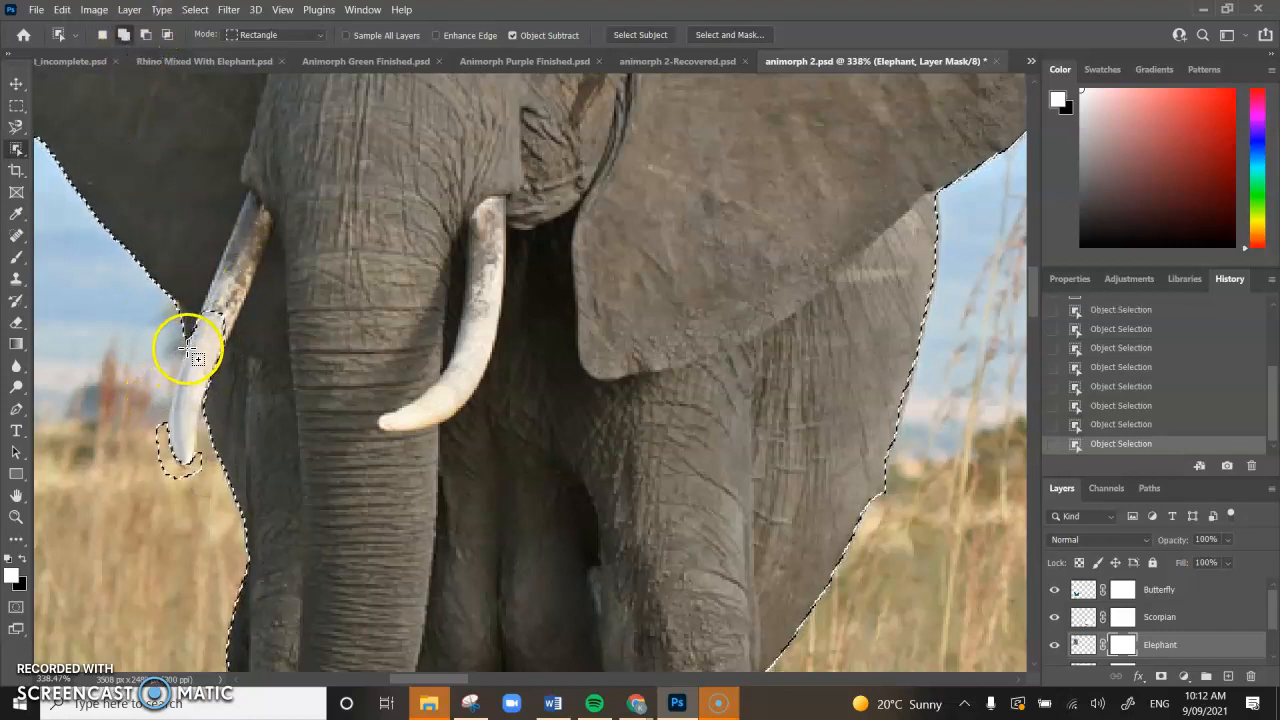
key(ctrl+z)
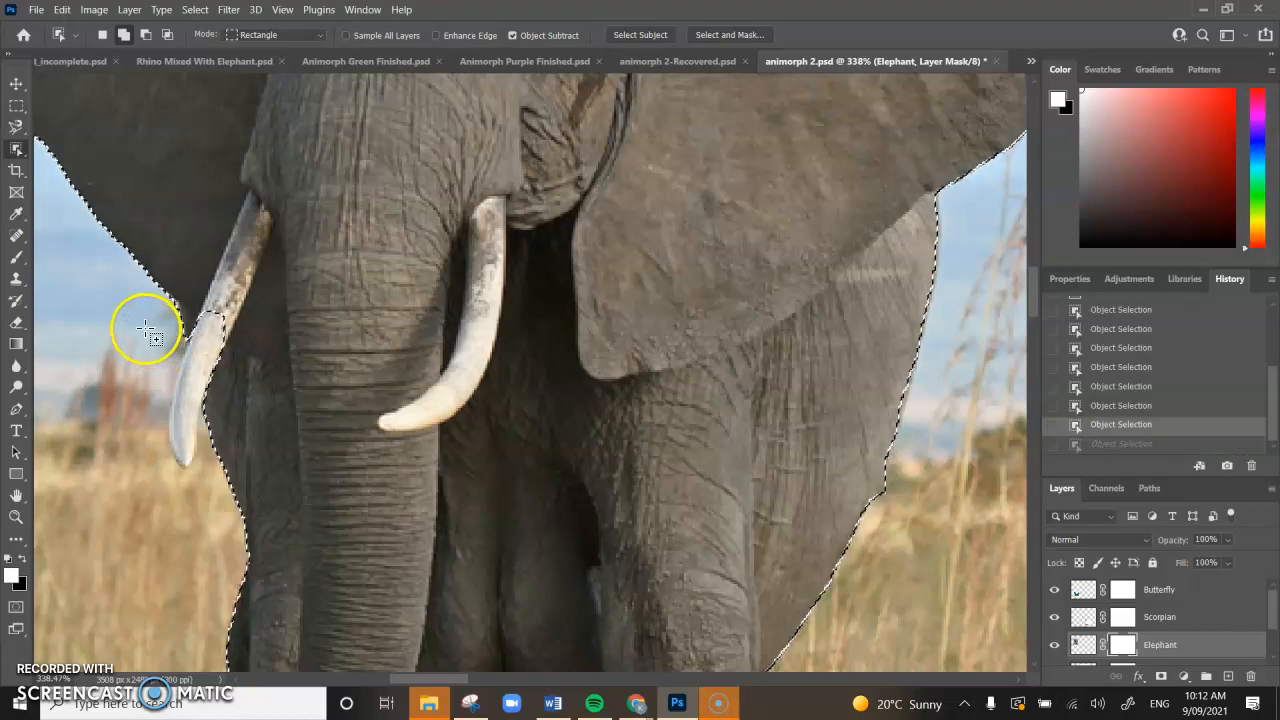
Step: Add the missed part of the left-hand tusk, from its middle down to the tip, to the selection in small frames
drag(232, 362, 203, 325)
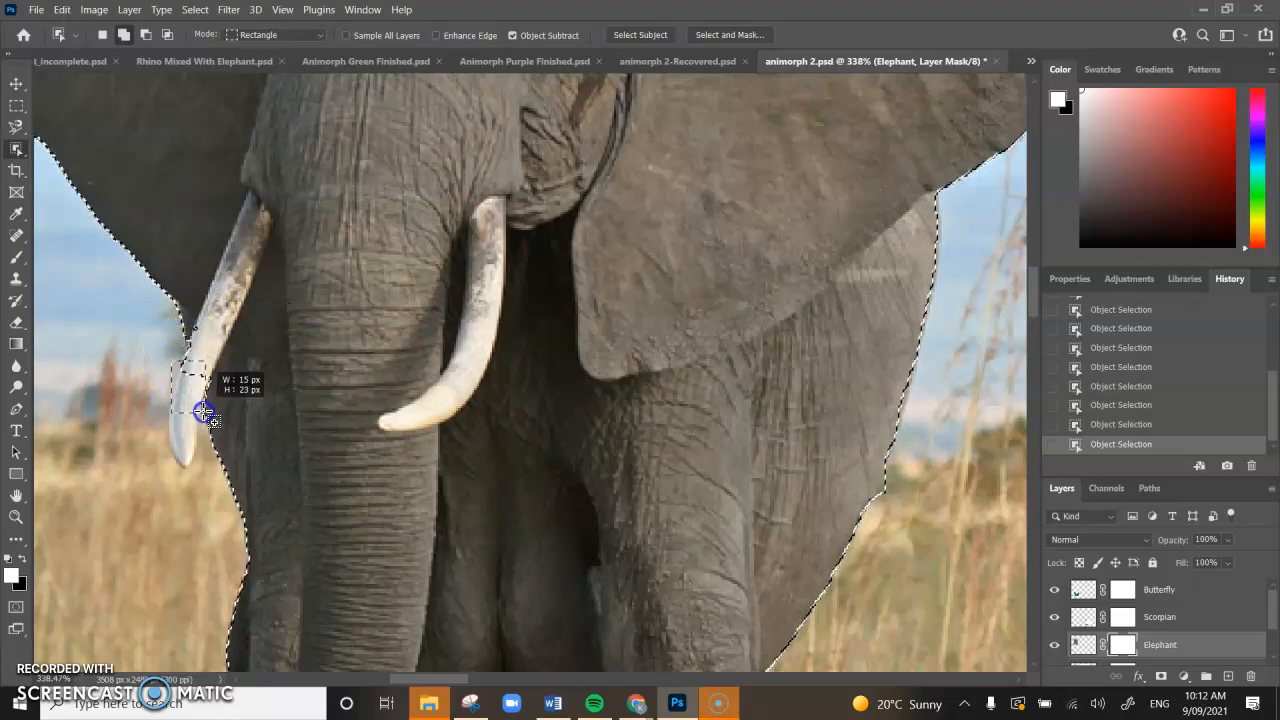
drag(212, 482, 212, 482)
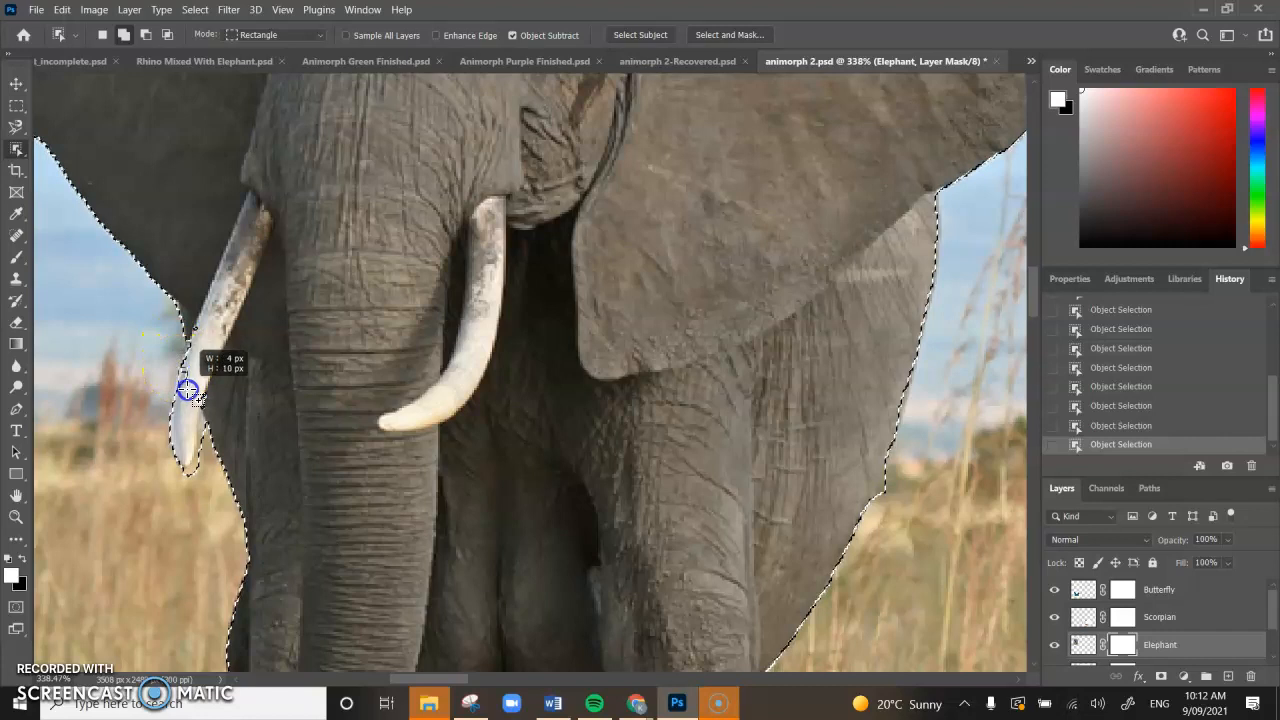
drag(235, 377, 236, 378)
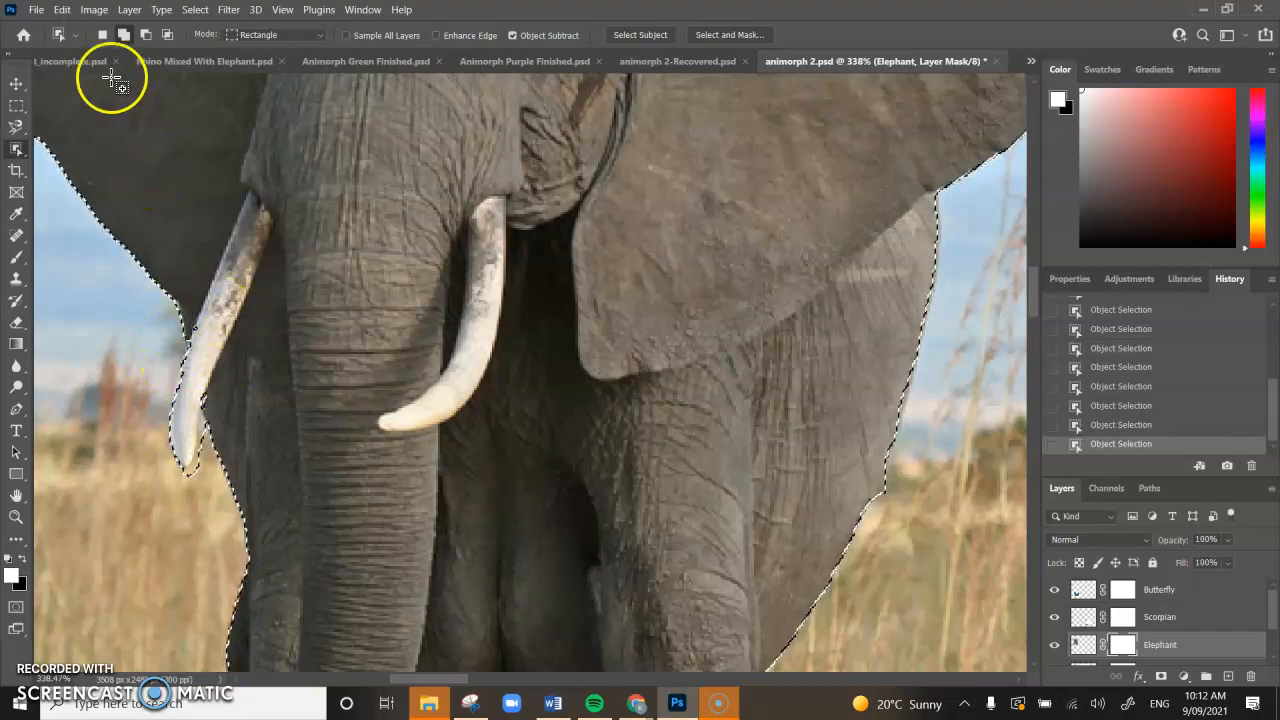
Step: Subtract the background between the left-hand tusk tip and the body from the selection with Object Selection in subtract mode
click(146, 34)
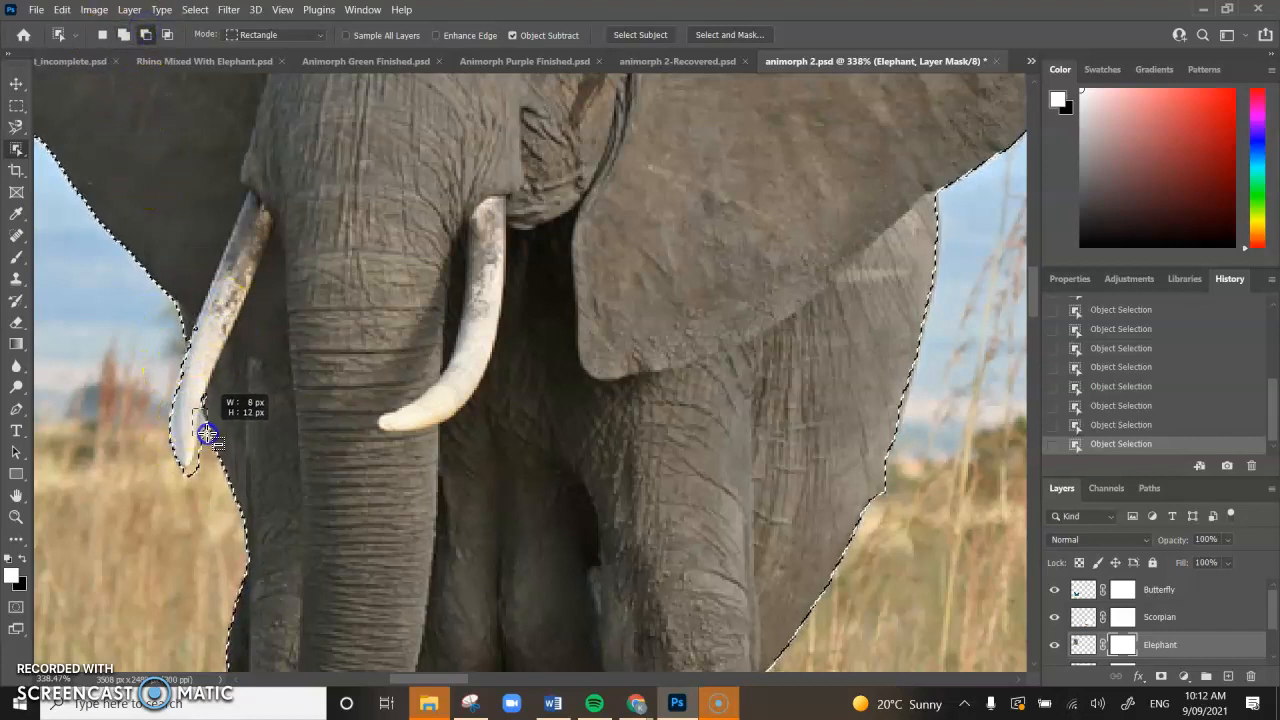
drag(212, 436, 212, 436)
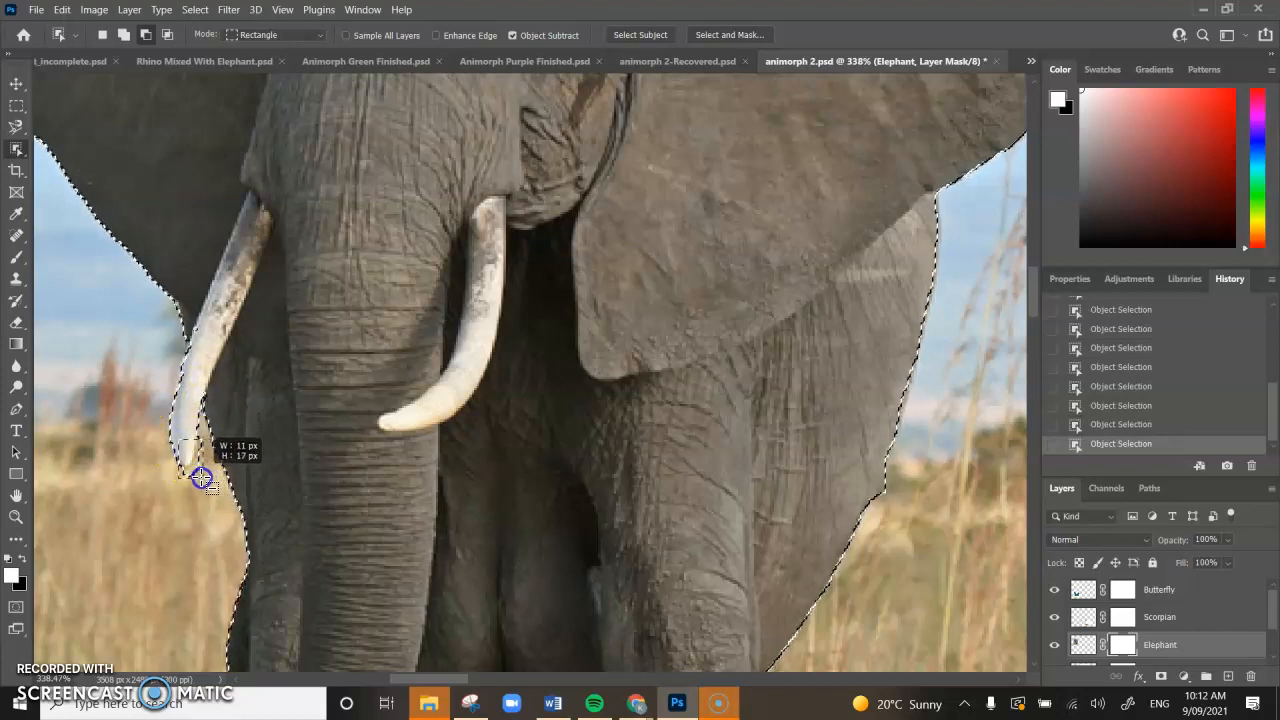
drag(197, 436, 203, 448)
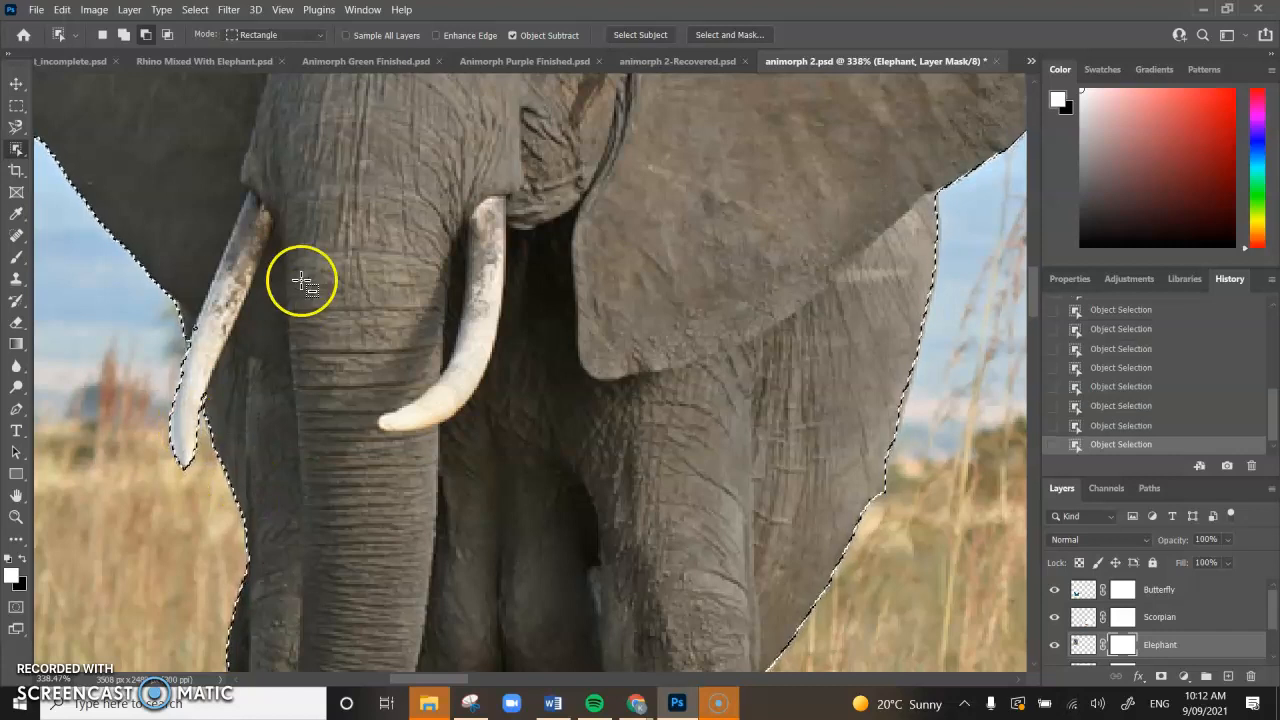
Step: Clear the selected elephant area on the layer mask, and undo the clear
scroll(240, 432, down, 4)
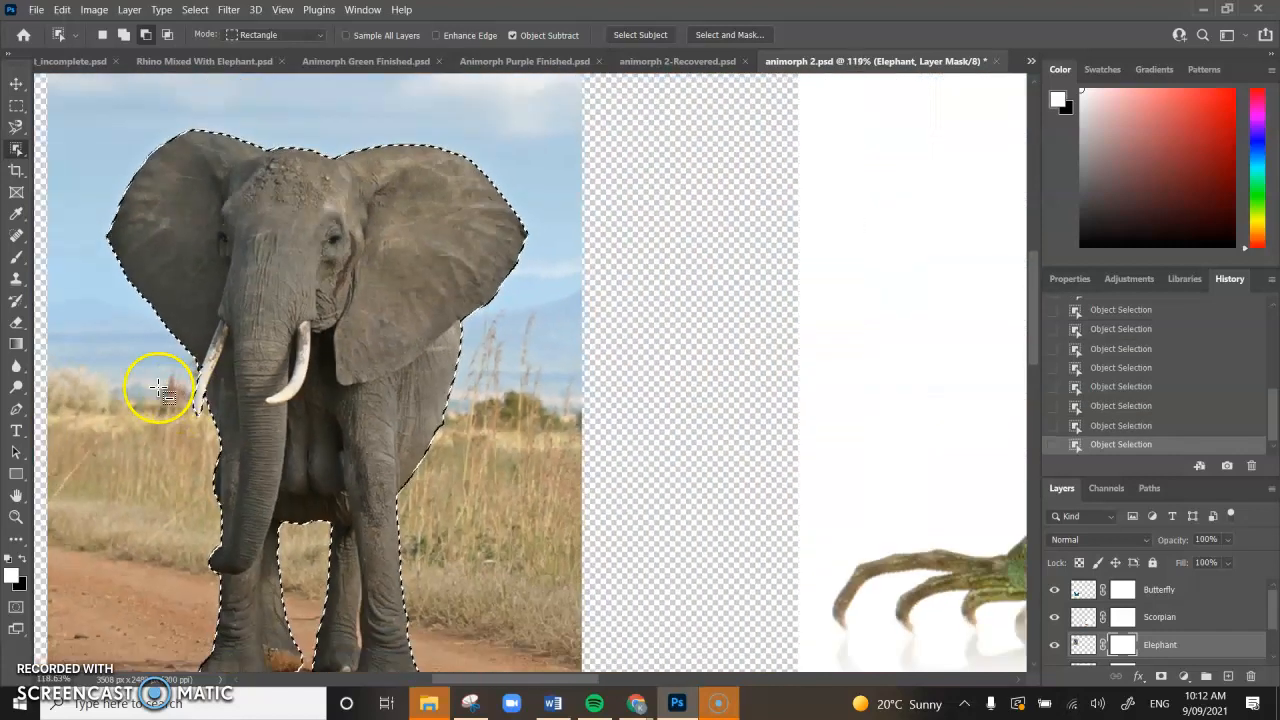
drag(200, 371, 340, 378)
key(Delete)
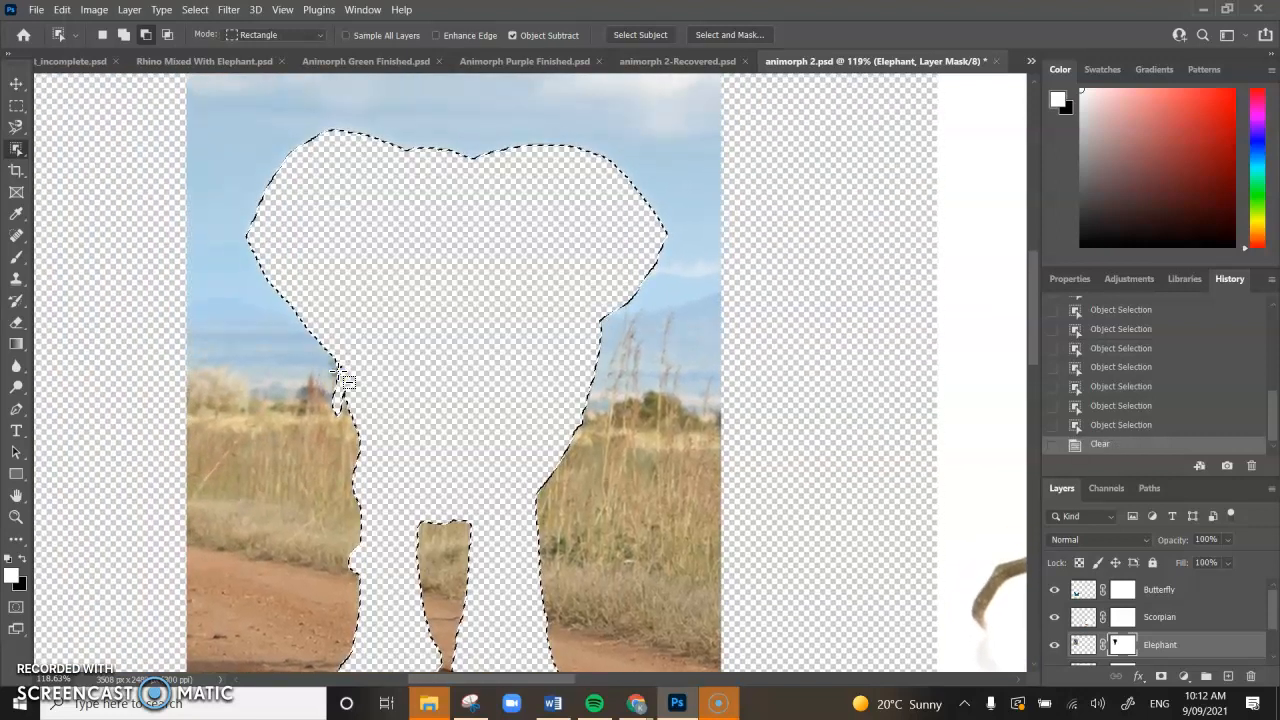
key(ctrl+z)
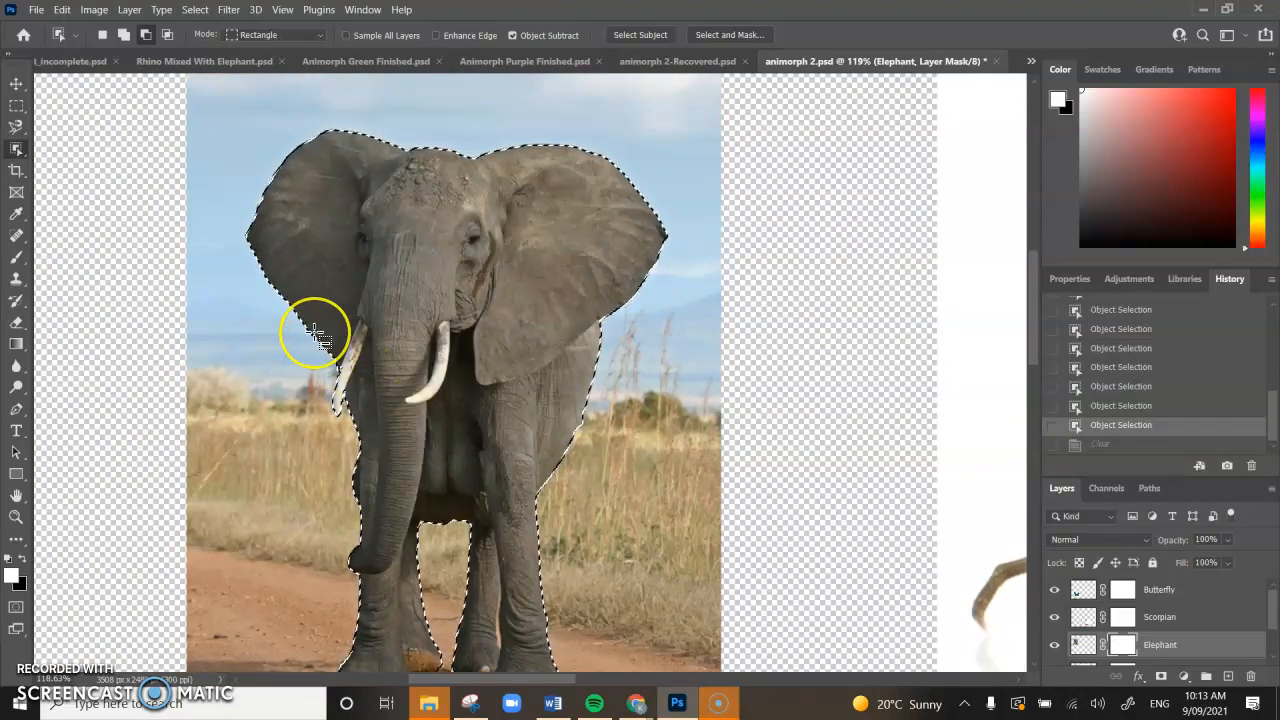
Step: Invert the elephant selection and clear the background on the Elephant layer mask
click(203, 10)
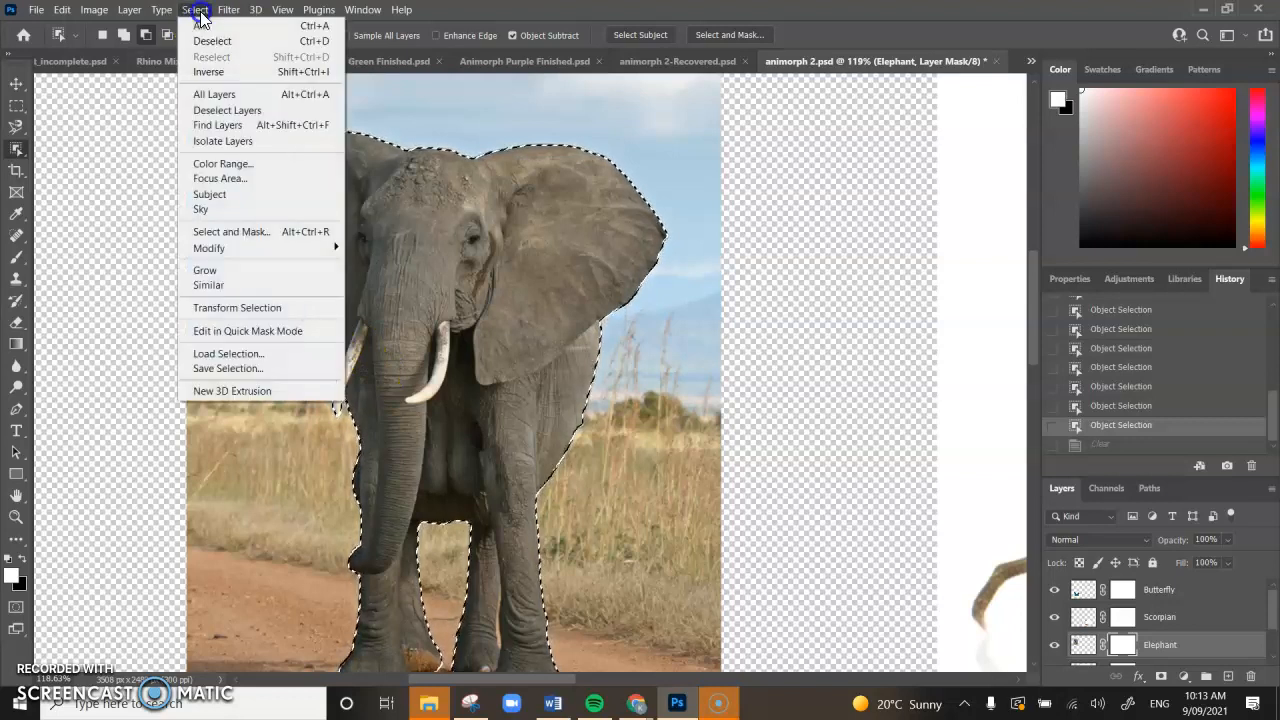
click(209, 72)
key(Delete)
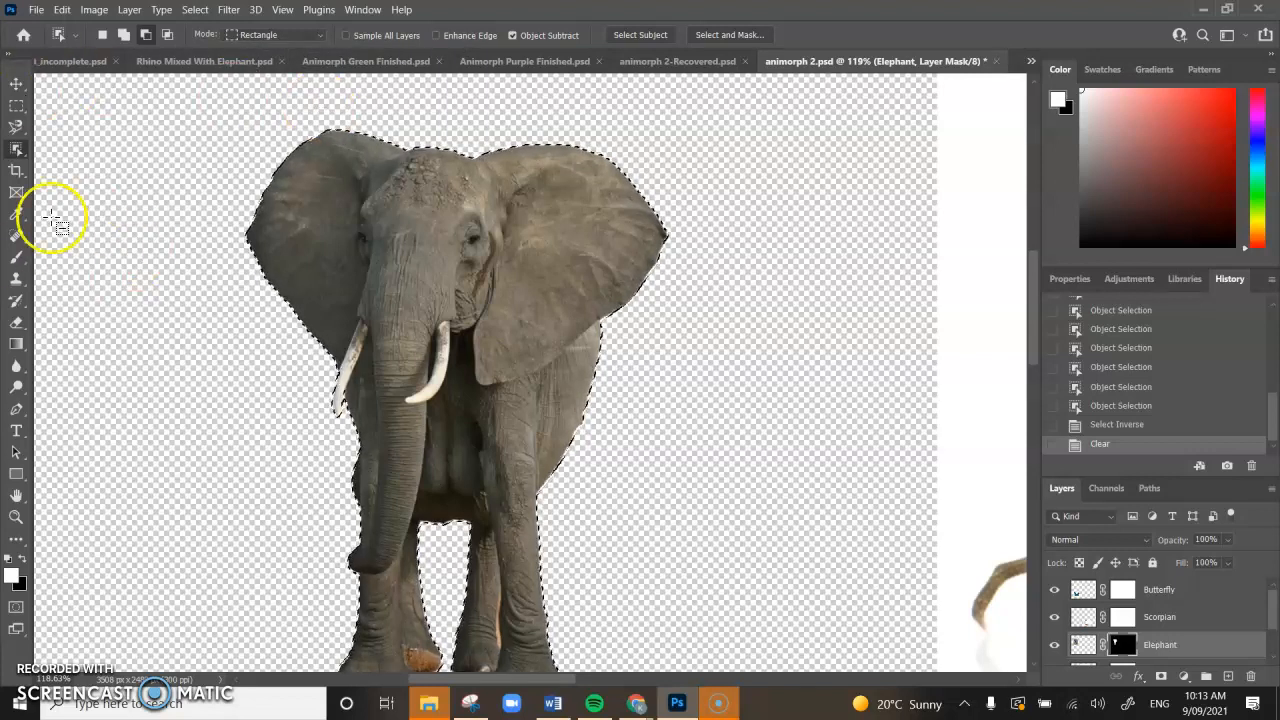
Step: Clear the inverted selection on the mask again with white as the background colour, undo it, and swap the colours back
click(22, 560)
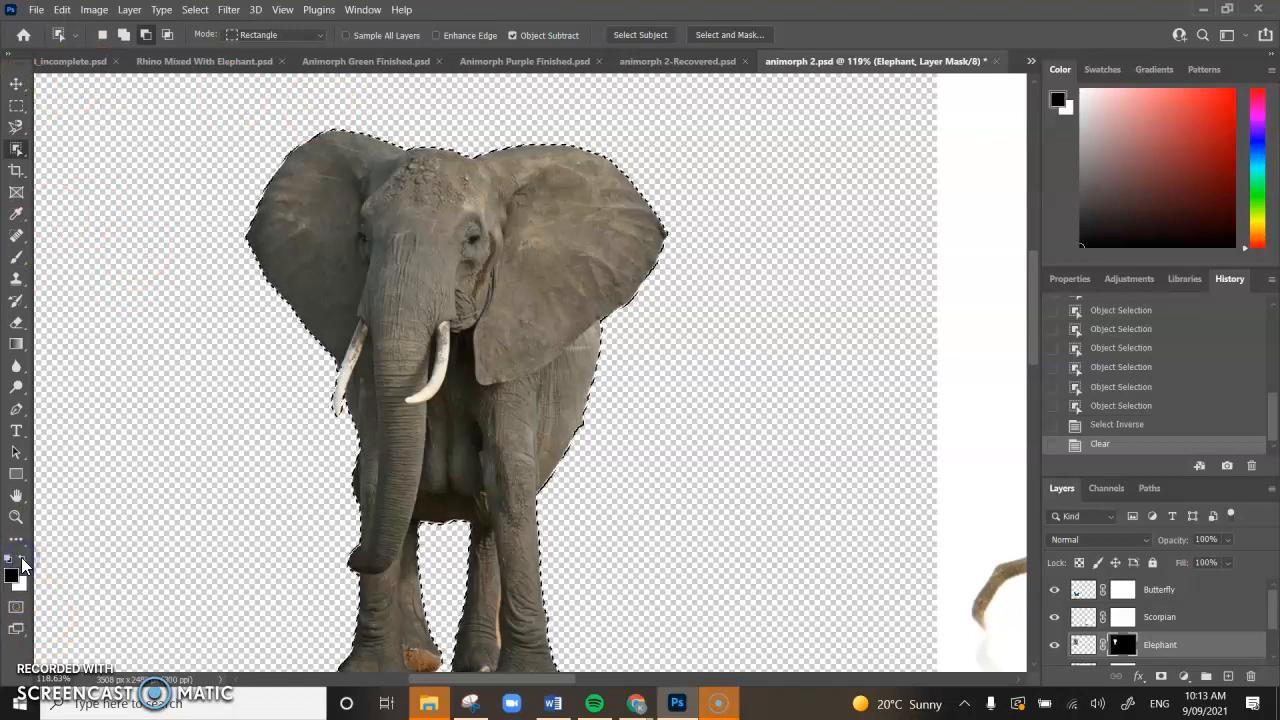
key(Delete)
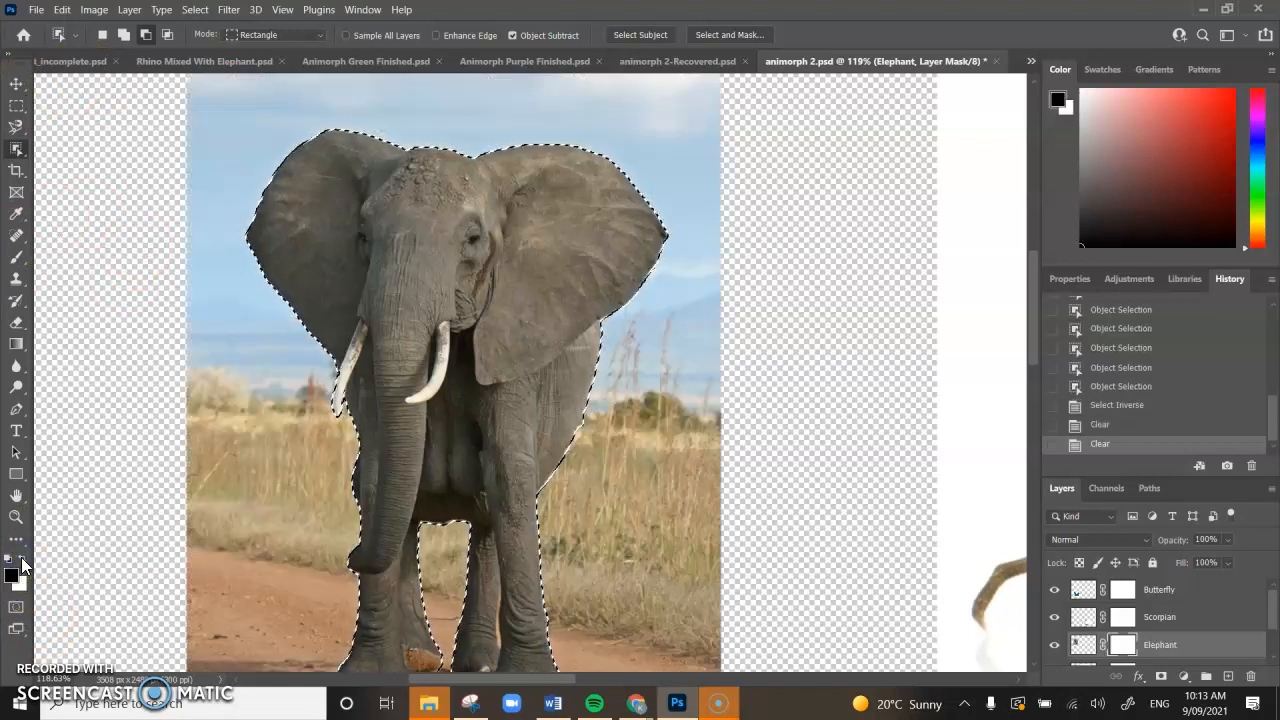
key(ctrl+z)
click(22, 560)
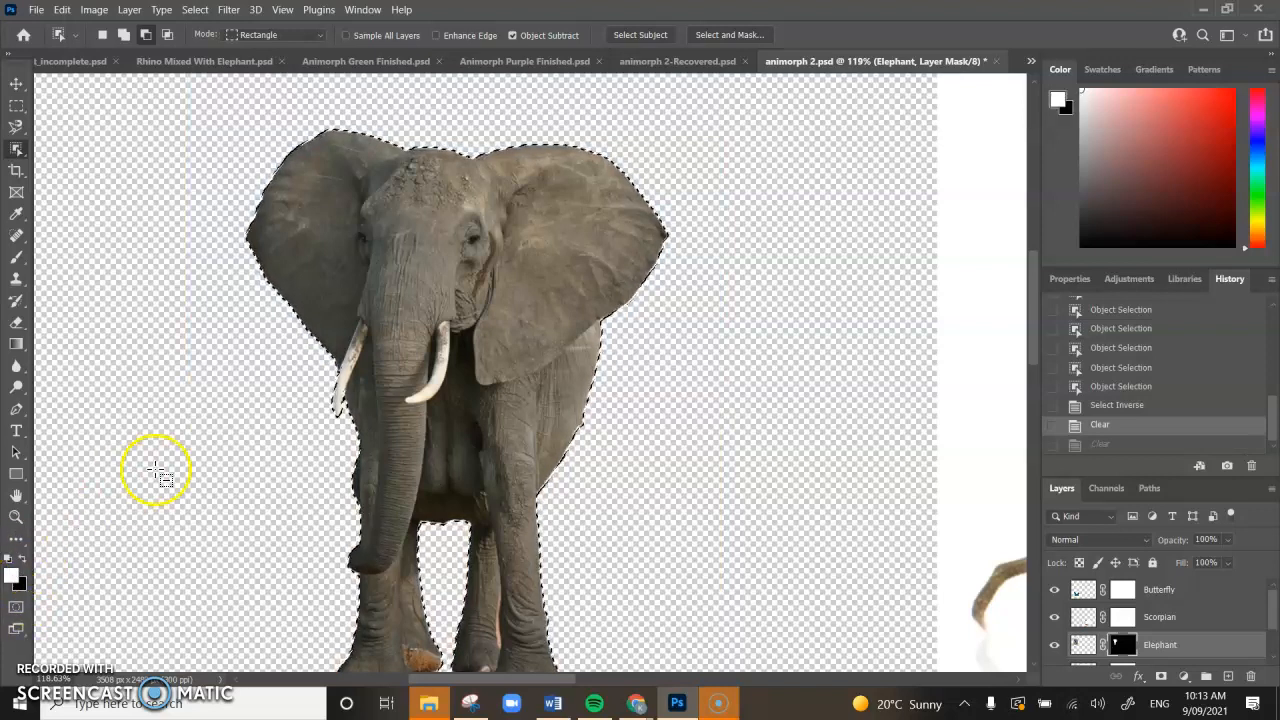
Step: Undo the clearing of the background on the mask and remove the selection
key(ctrl+z)
key(ctrl+d)
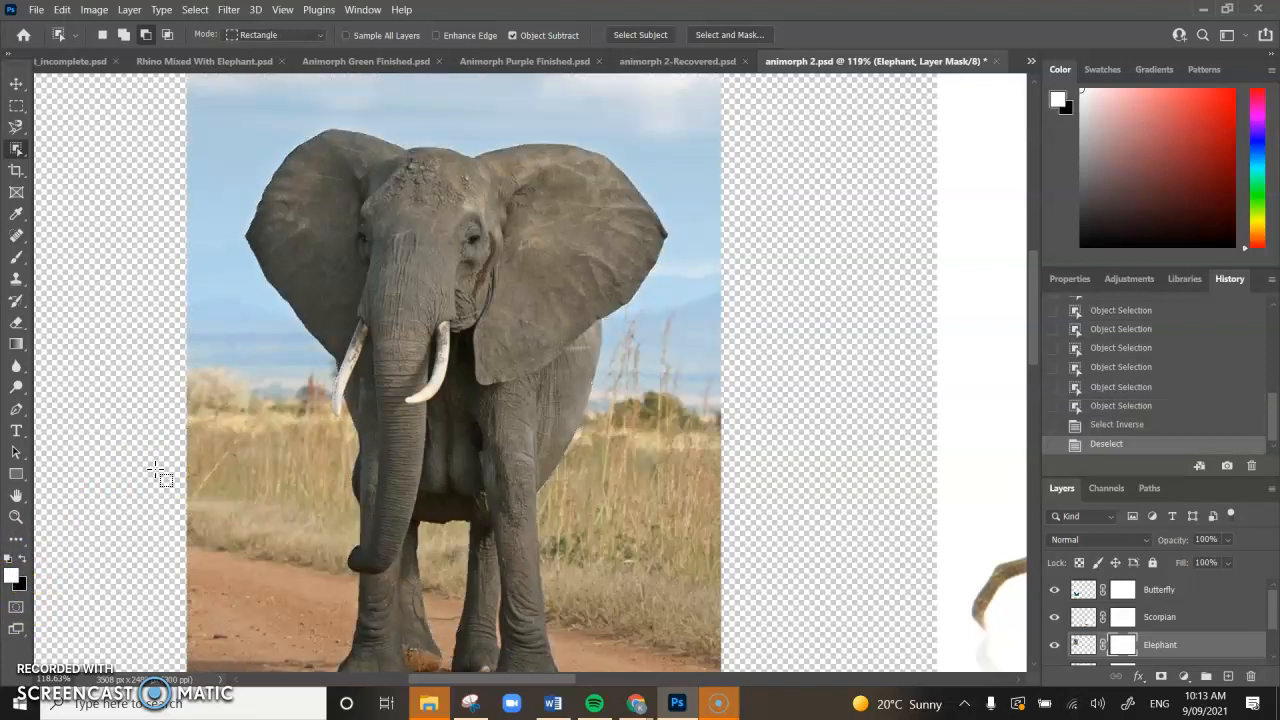
Step: Select the whole elephant automatically with Select Subject
scroll(380, 447, down, 1)
scroll(523, 391, down, 3)
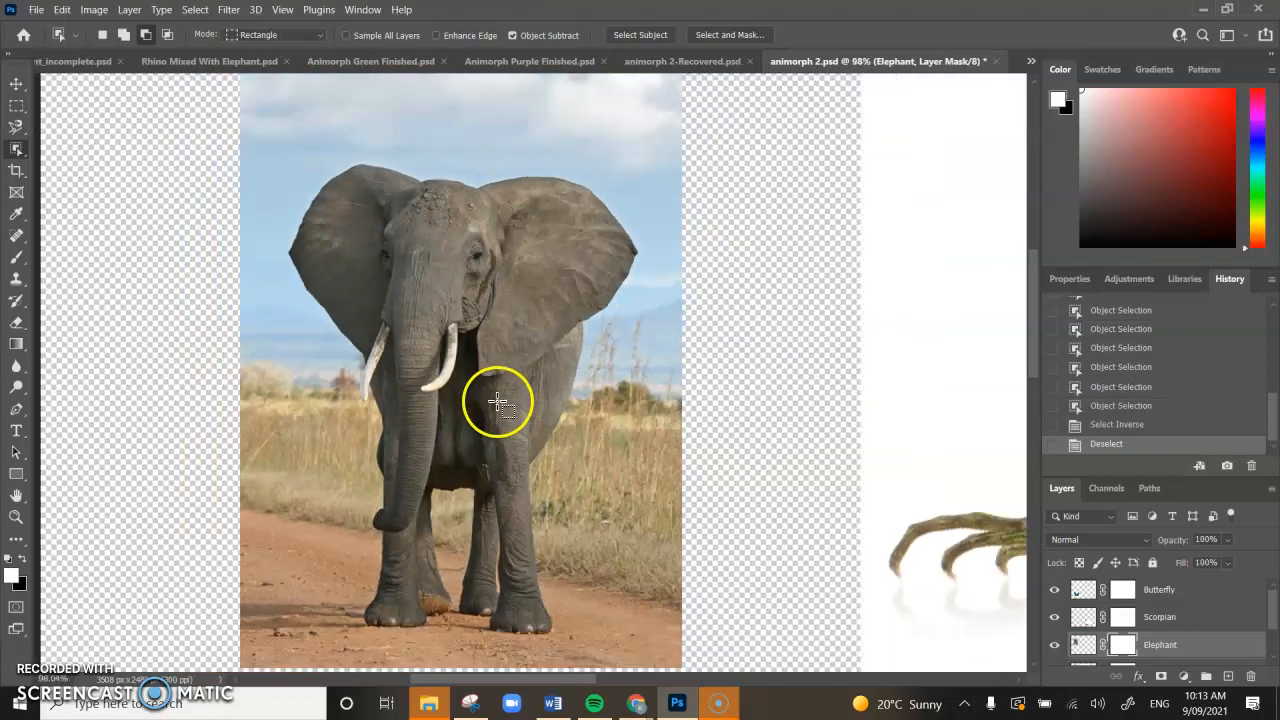
scroll(700, 322, down, 1)
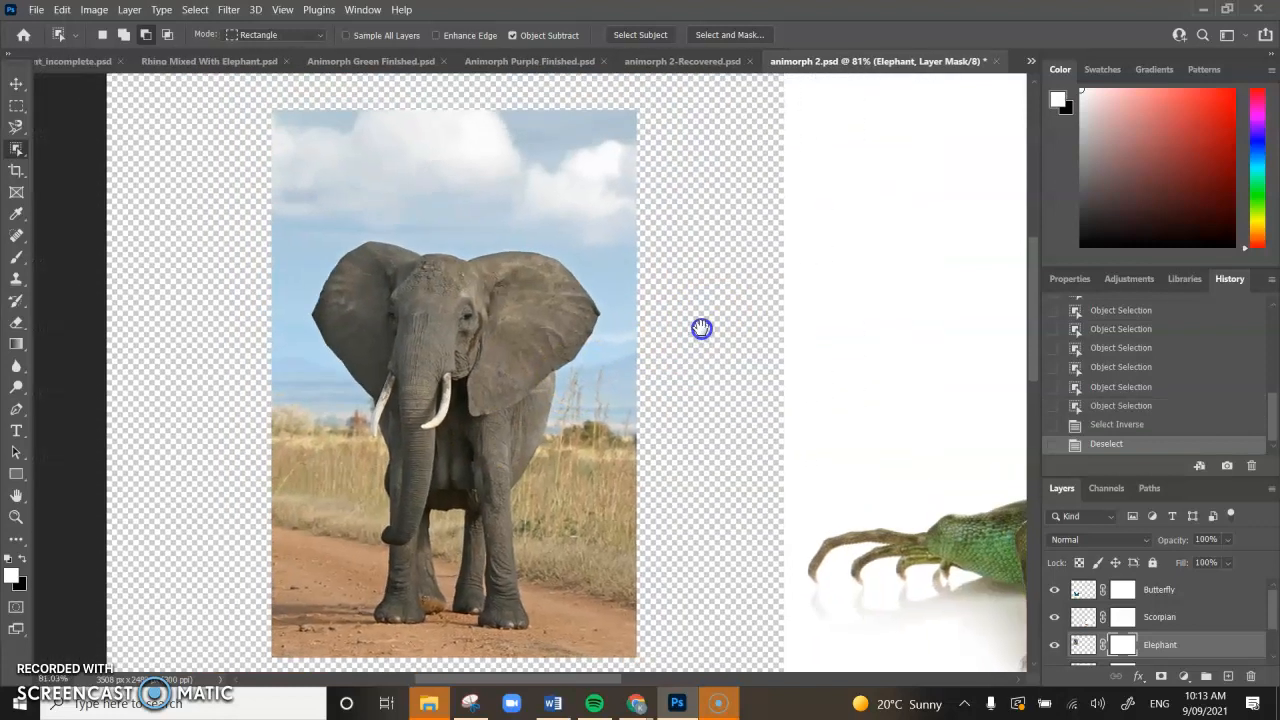
click(636, 36)
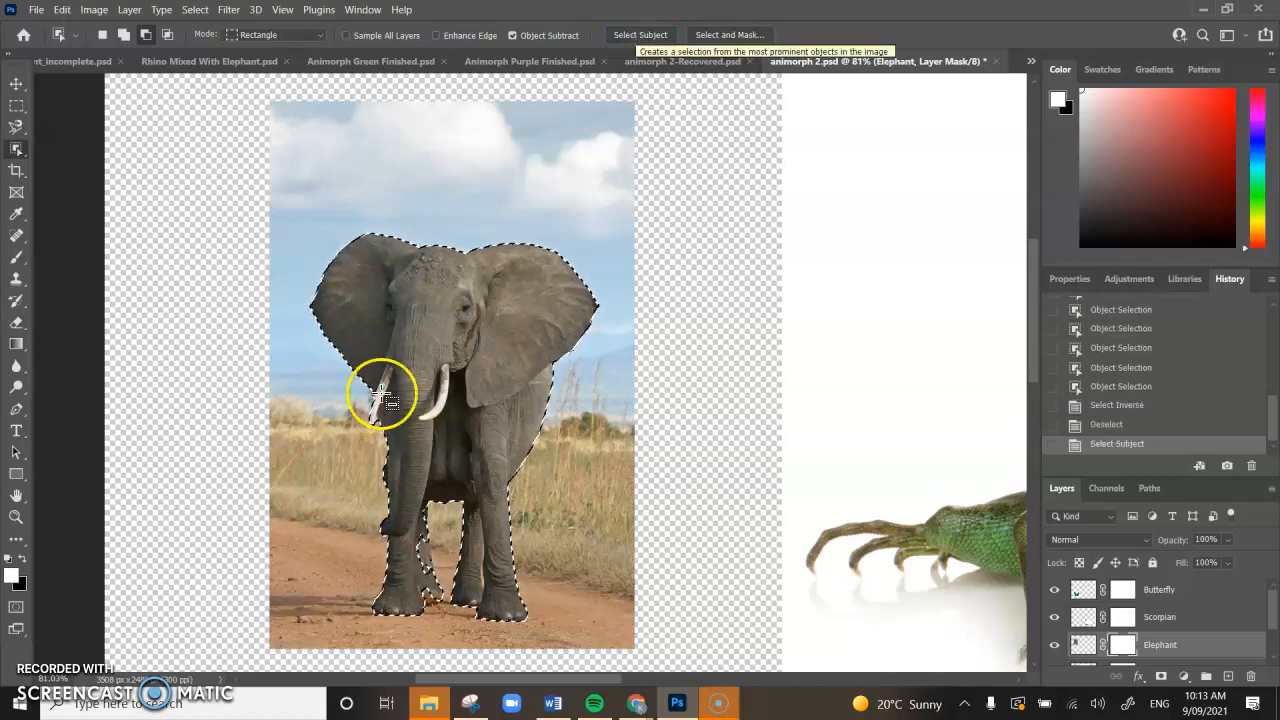
Step: Examine the Select Subject outline around the elephant's feet, legs, trunk, tusks and ears
scroll(421, 578, up, 1)
scroll(470, 648, up, 4)
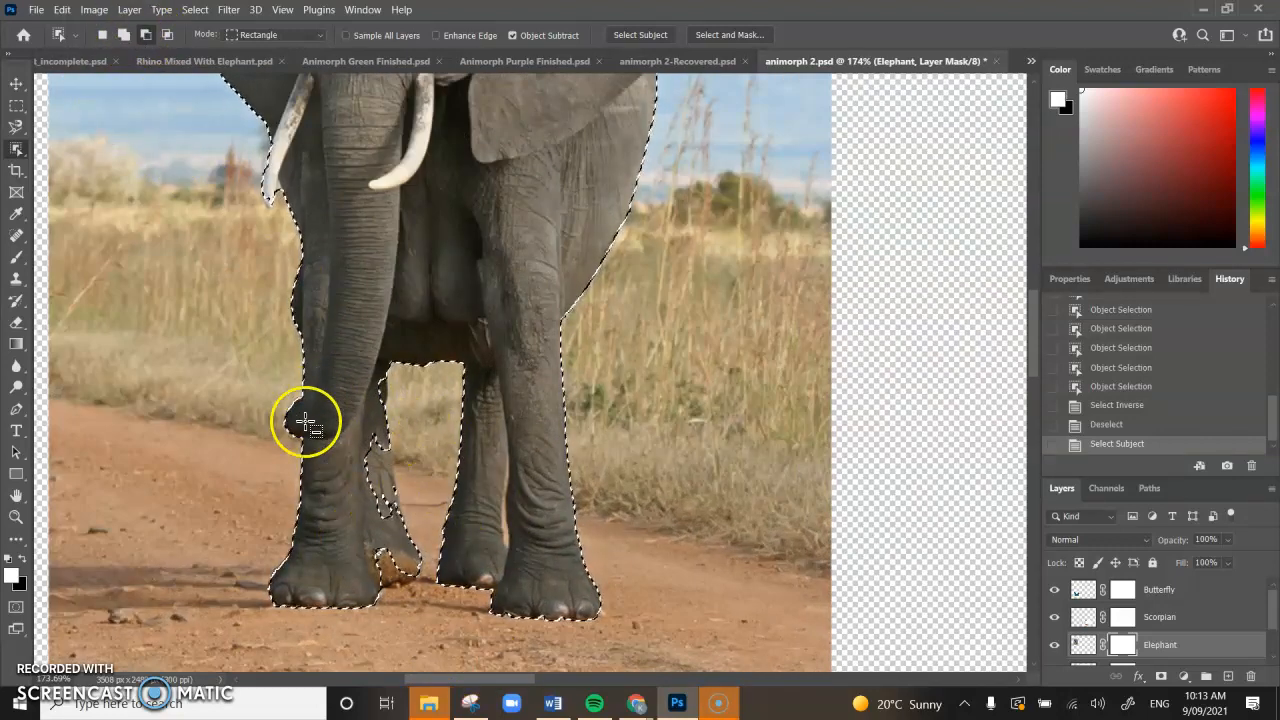
scroll(434, 480, up, 5)
scroll(446, 406, up, 1)
scroll(449, 414, down, 1)
scroll(434, 414, up, 1)
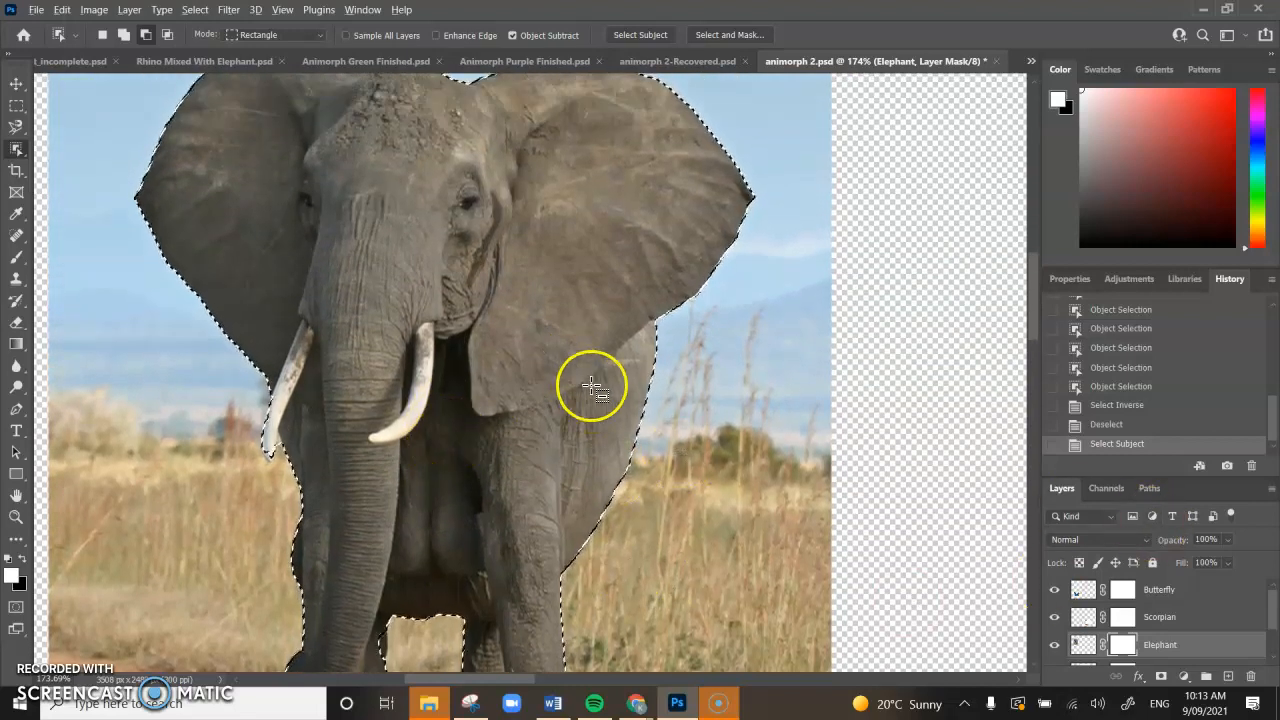
scroll(620, 430, down, 3)
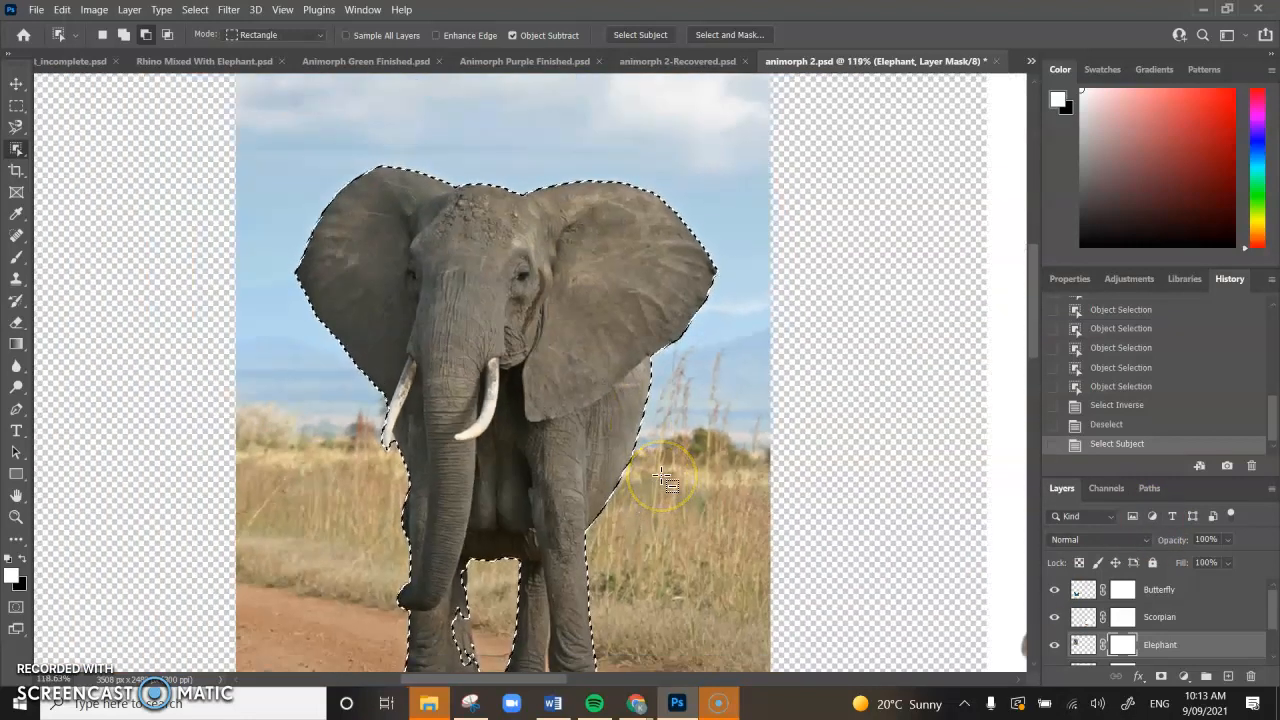
Step: Clear the area chosen by Select Subject on the layer mask, and undo that clear
key(Delete)
key(ctrl+z)
scroll(529, 480, down, 2)
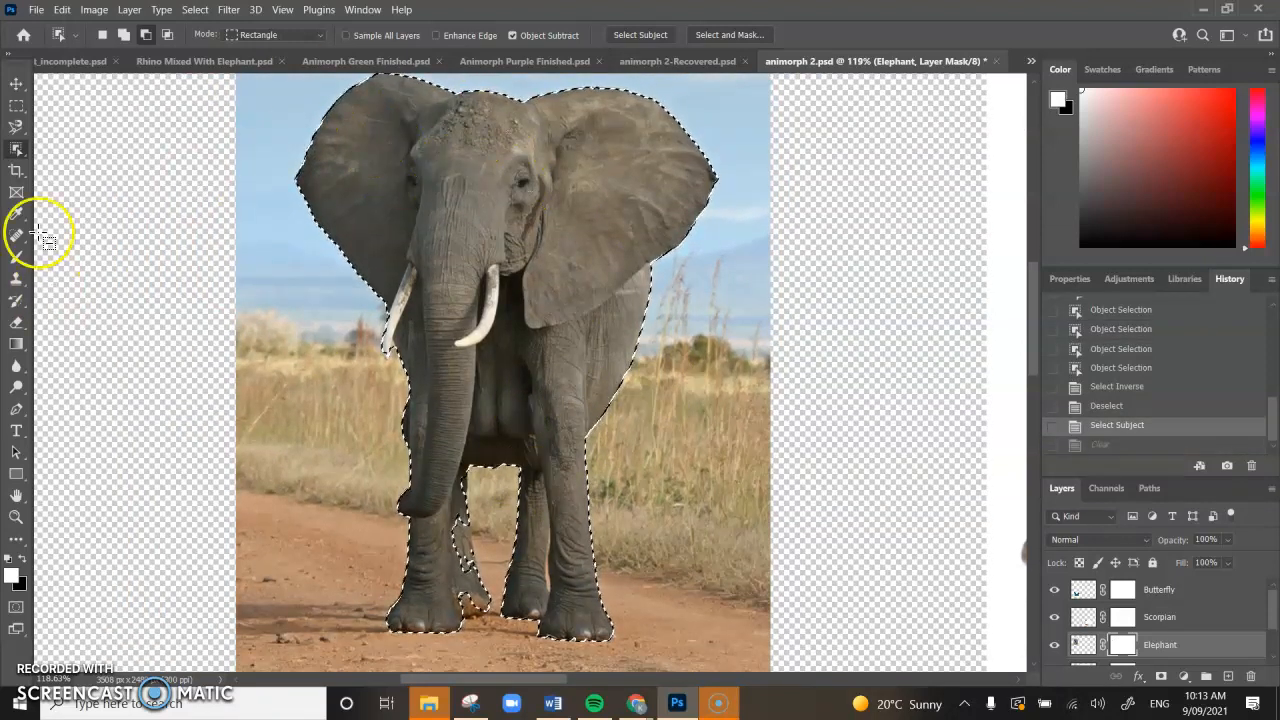
Step: Erase the elephant's lower body and legs within the selection on the mask using an enlarged Eraser brush, keeping the selection active
click(13, 320)
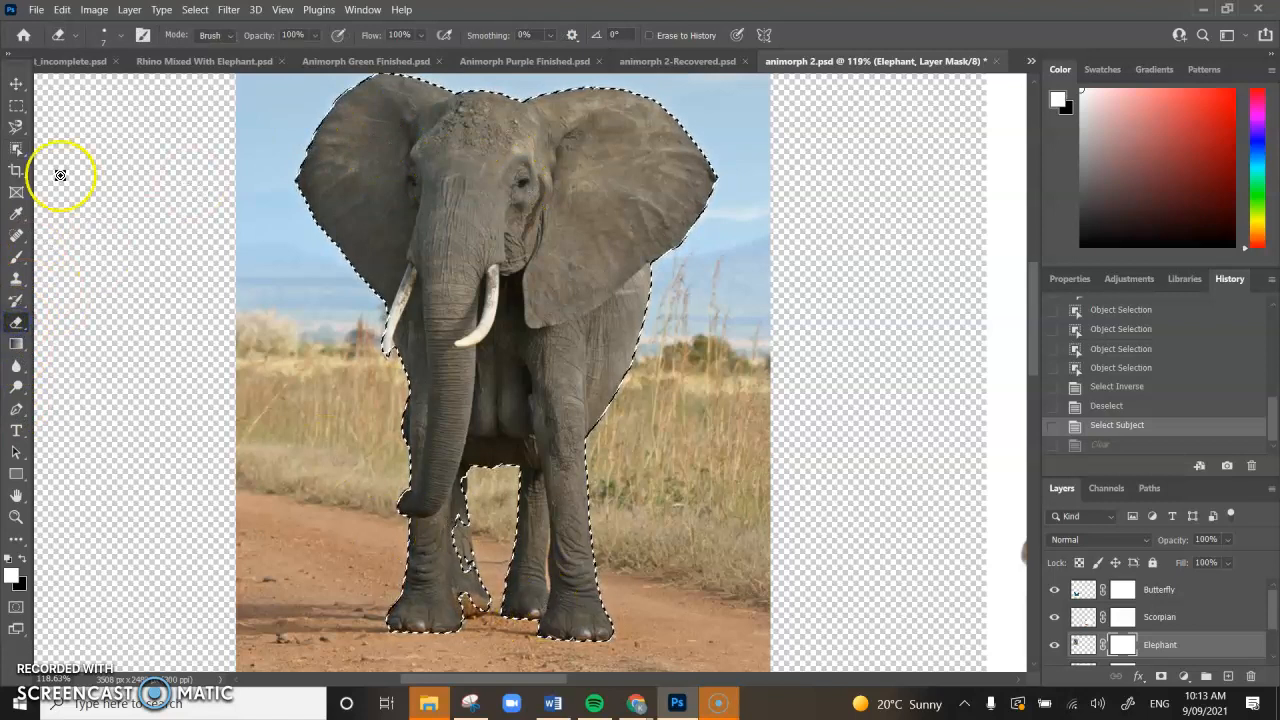
click(122, 34)
drag(136, 87, 163, 87)
mouse_move(420, 615)
mouse_down()
mouse_move(707, 625)
mouse_move(451, 518)
mouse_move(340, 383)
mouse_move(686, 470)
mouse_up()
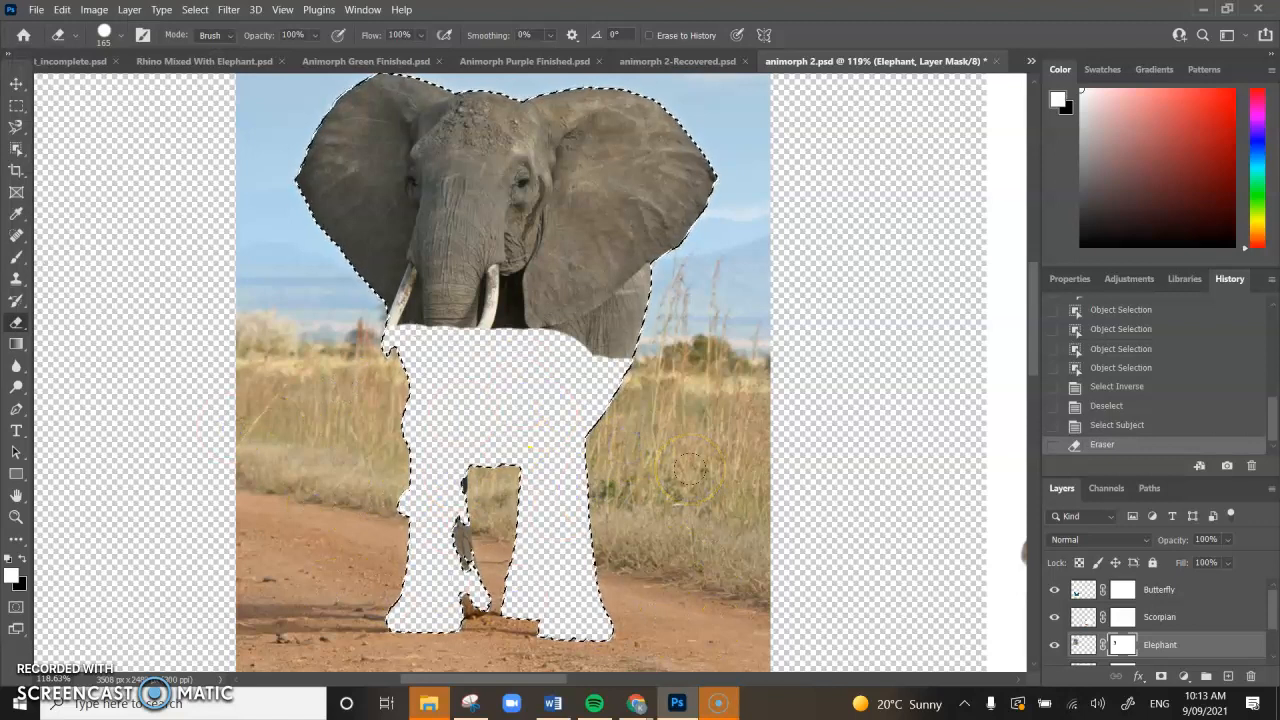
key(ctrl+d)
key(ctrl+z)
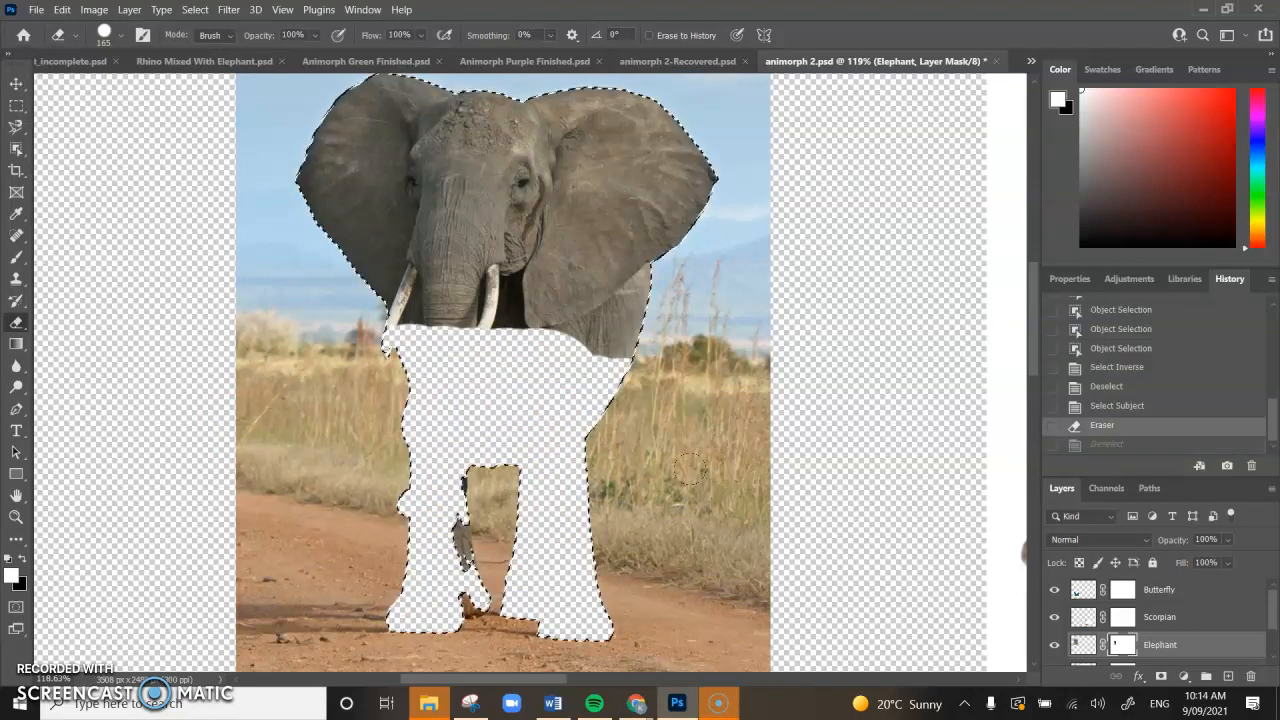